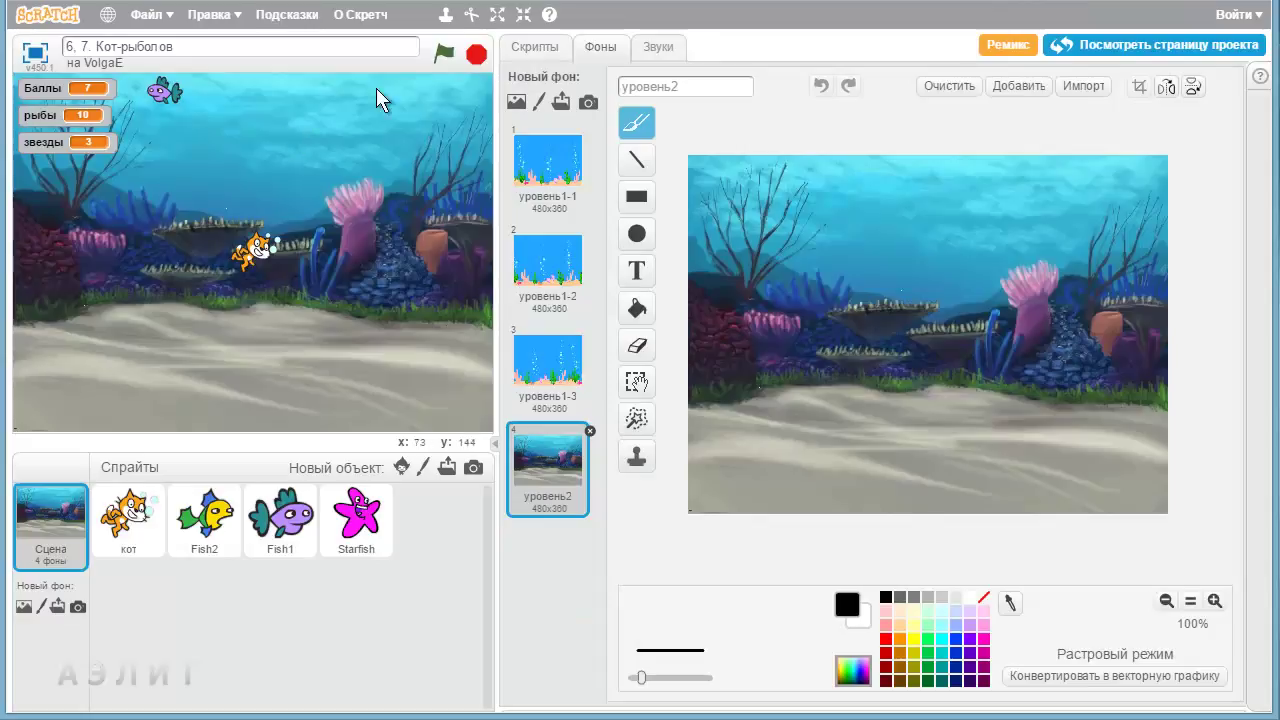
Start the fishing game and compare the cat sprite's two costumes, костюм1 and костюм2, by alternating between them.
click(445, 54)
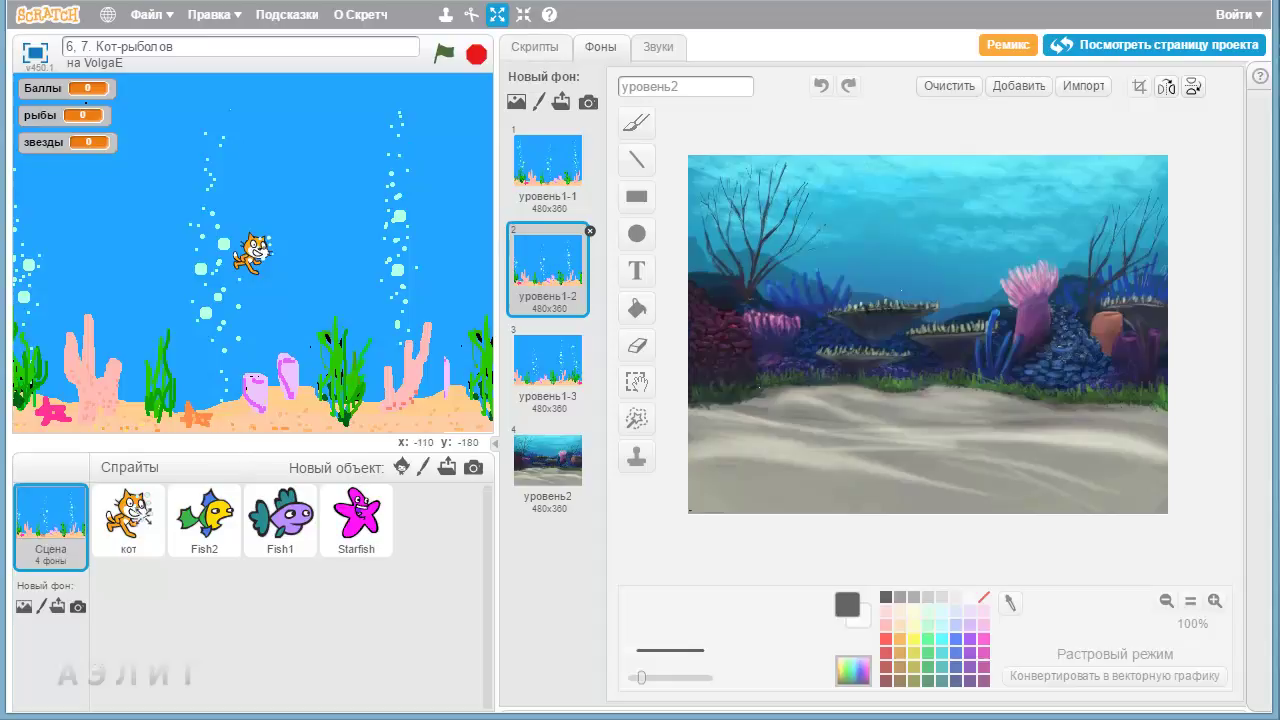
click(128, 515)
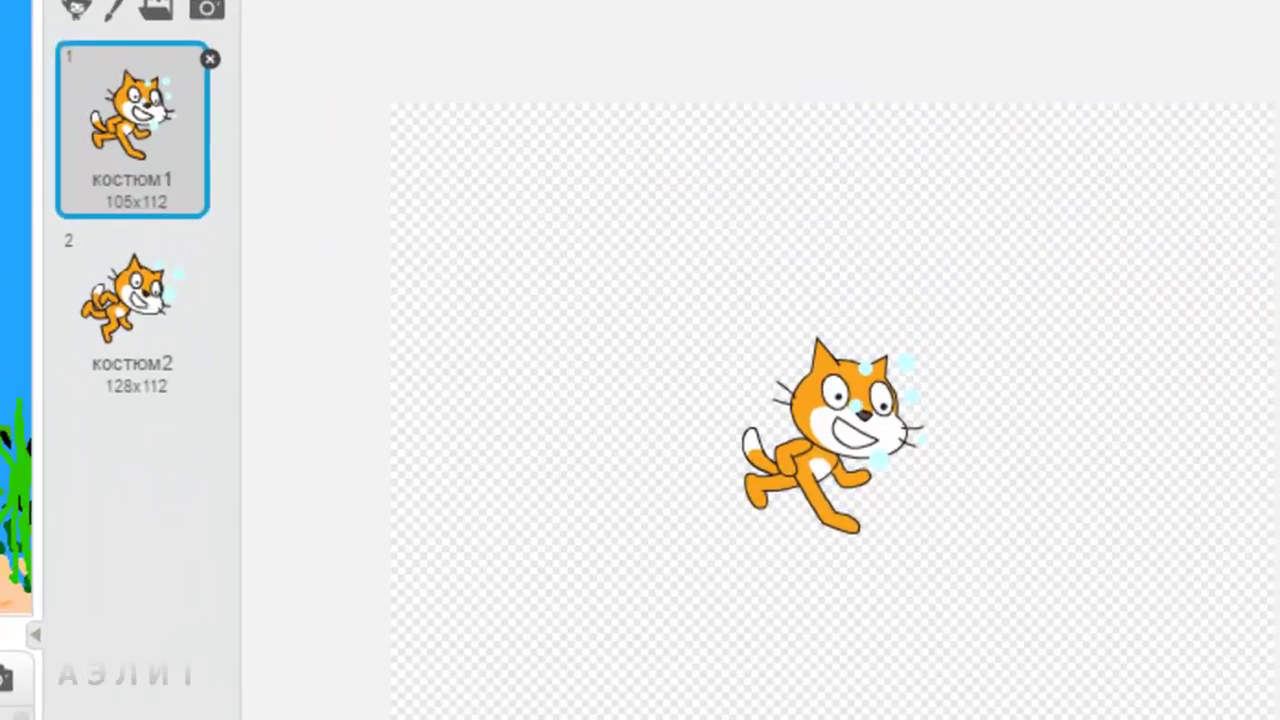
click(130, 313)
click(141, 110)
click(132, 319)
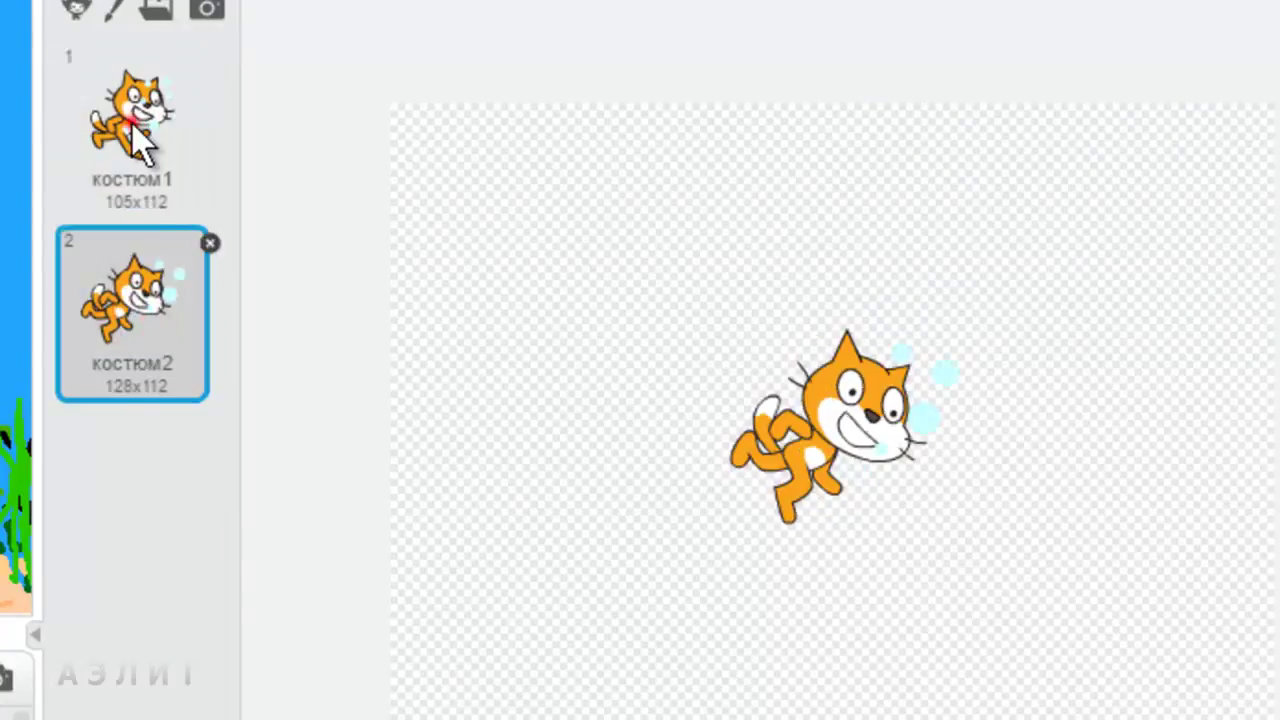
click(133, 115)
click(126, 291)
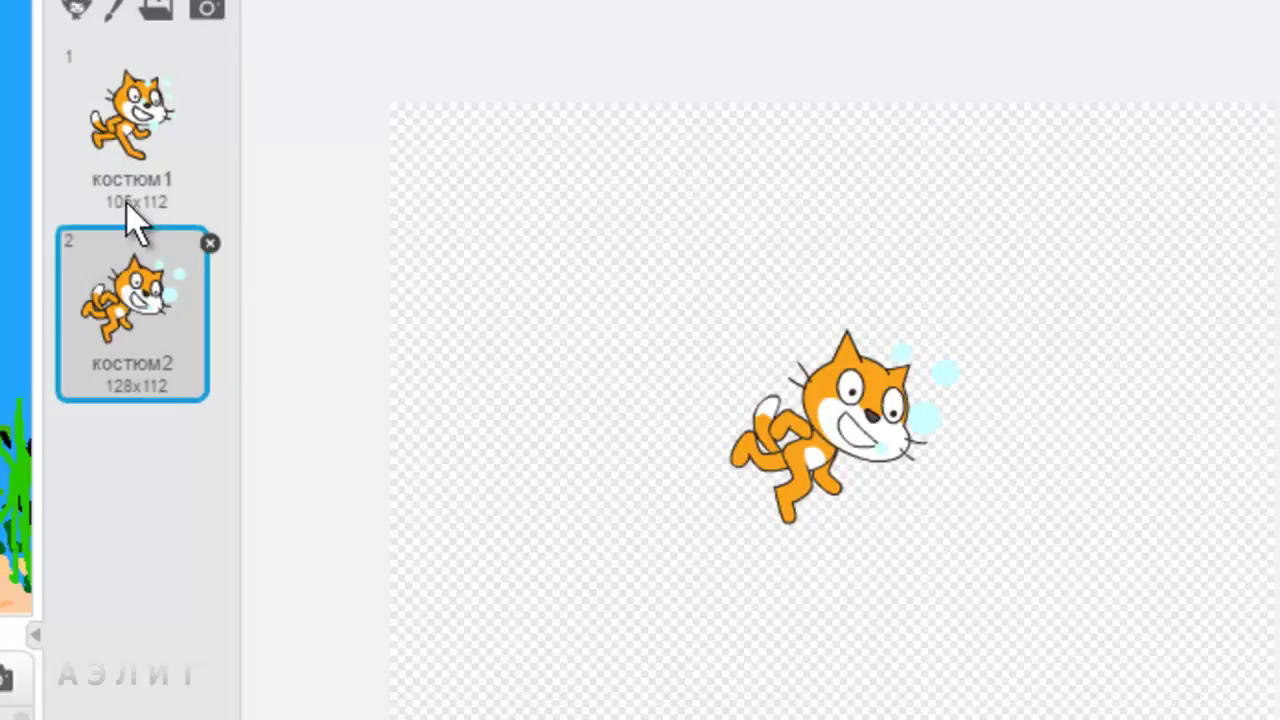
click(133, 115)
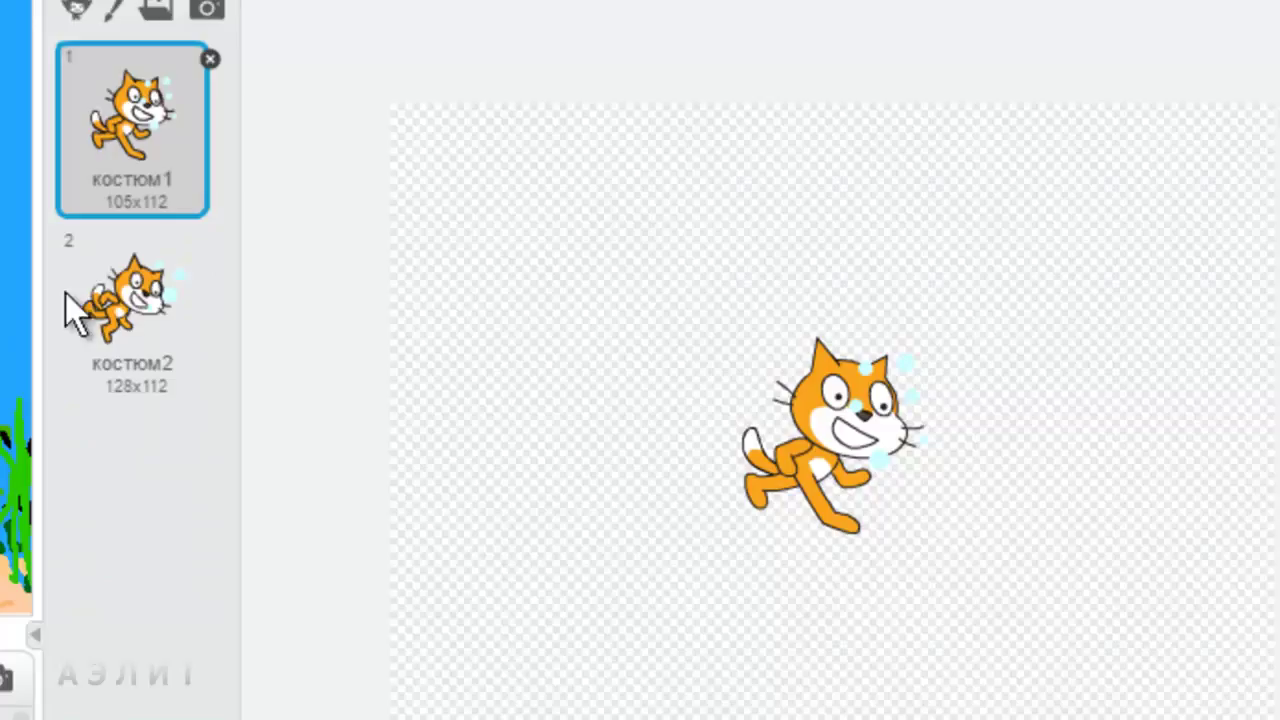
click(125, 298)
click(130, 100)
click(117, 385)
click(119, 181)
click(115, 350)
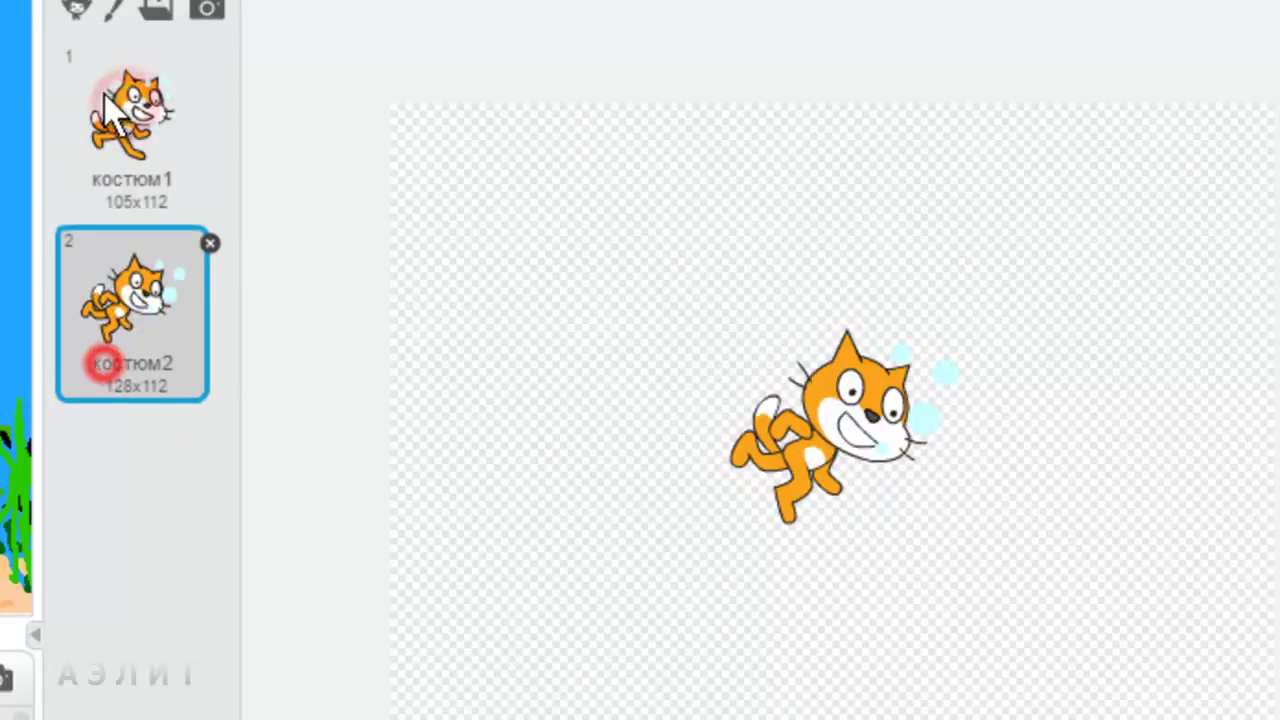
click(137, 148)
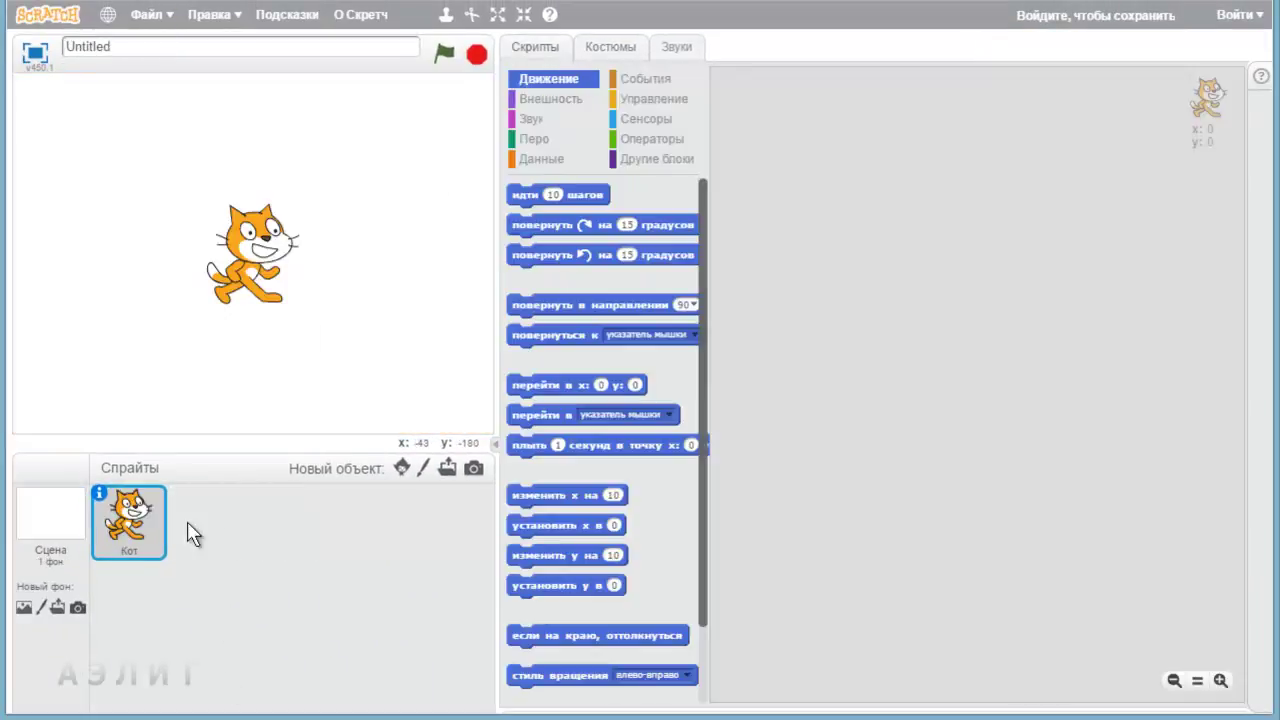
Display the new project's cat costumes, and open the code of the shared project Clue Five from ScratchCat's profile page.
click(609, 44)
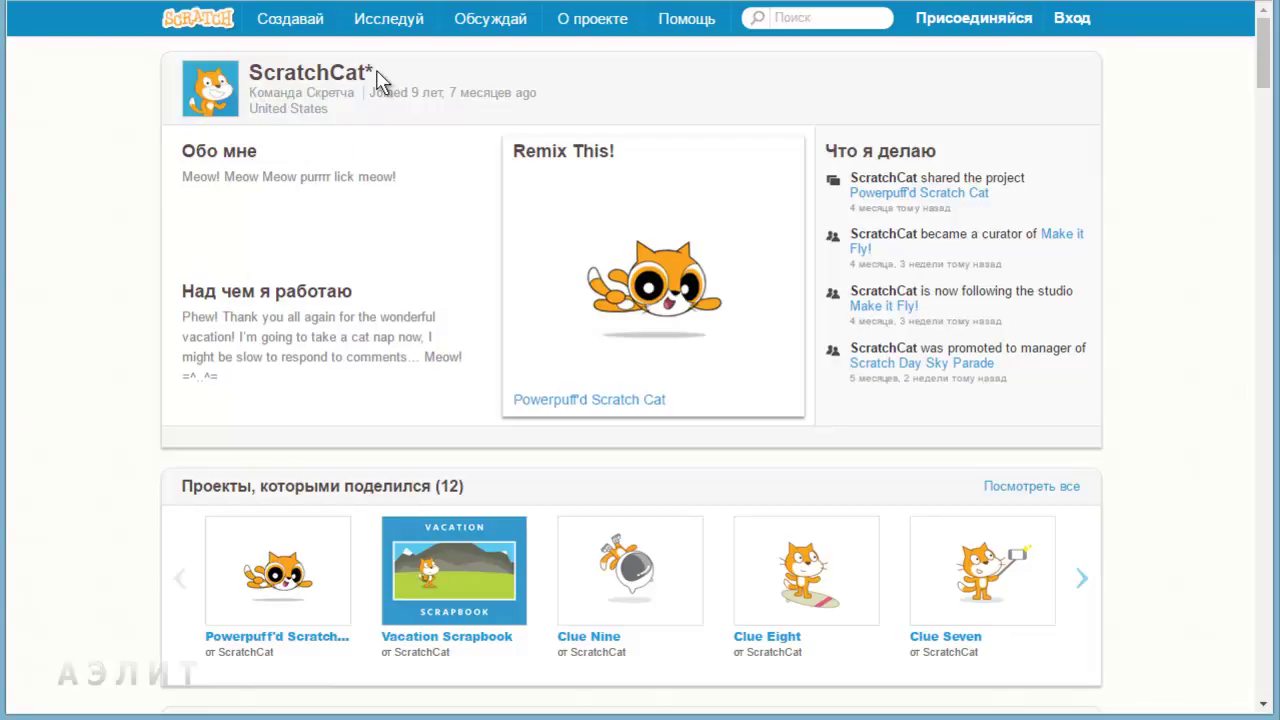
drag(377, 72, 251, 72)
click(268, 66)
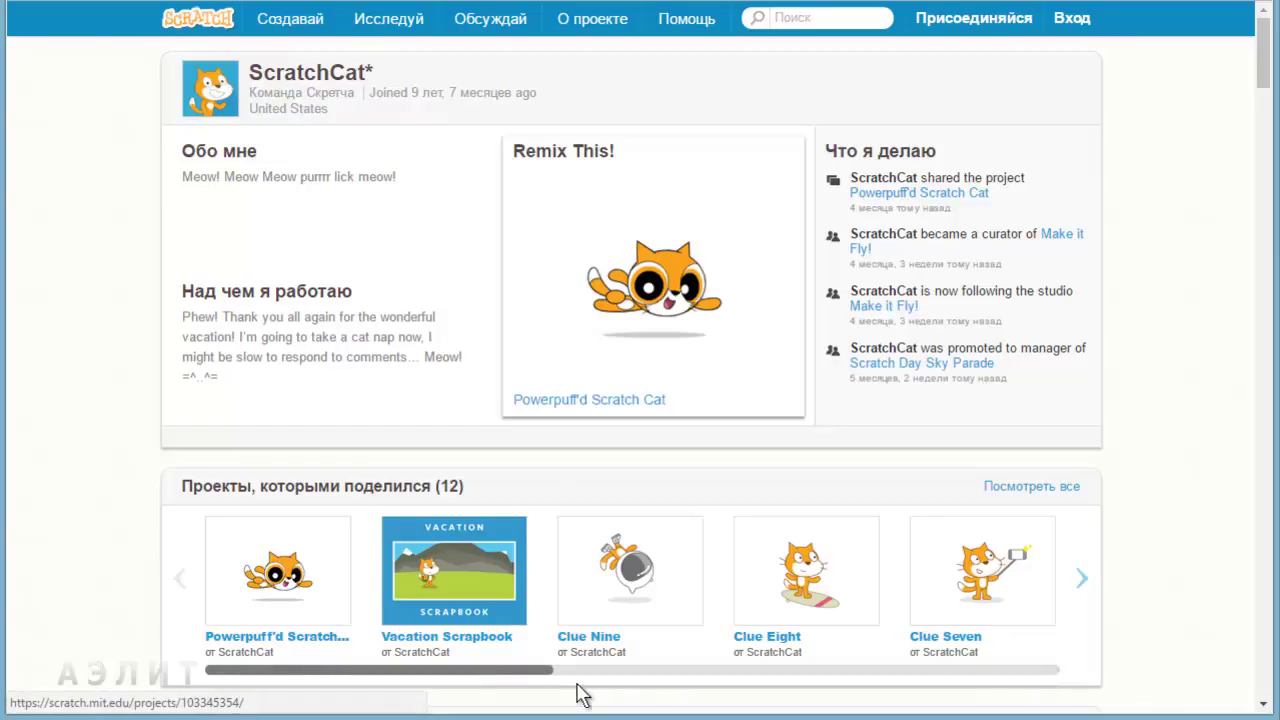
drag(519, 668, 686, 669)
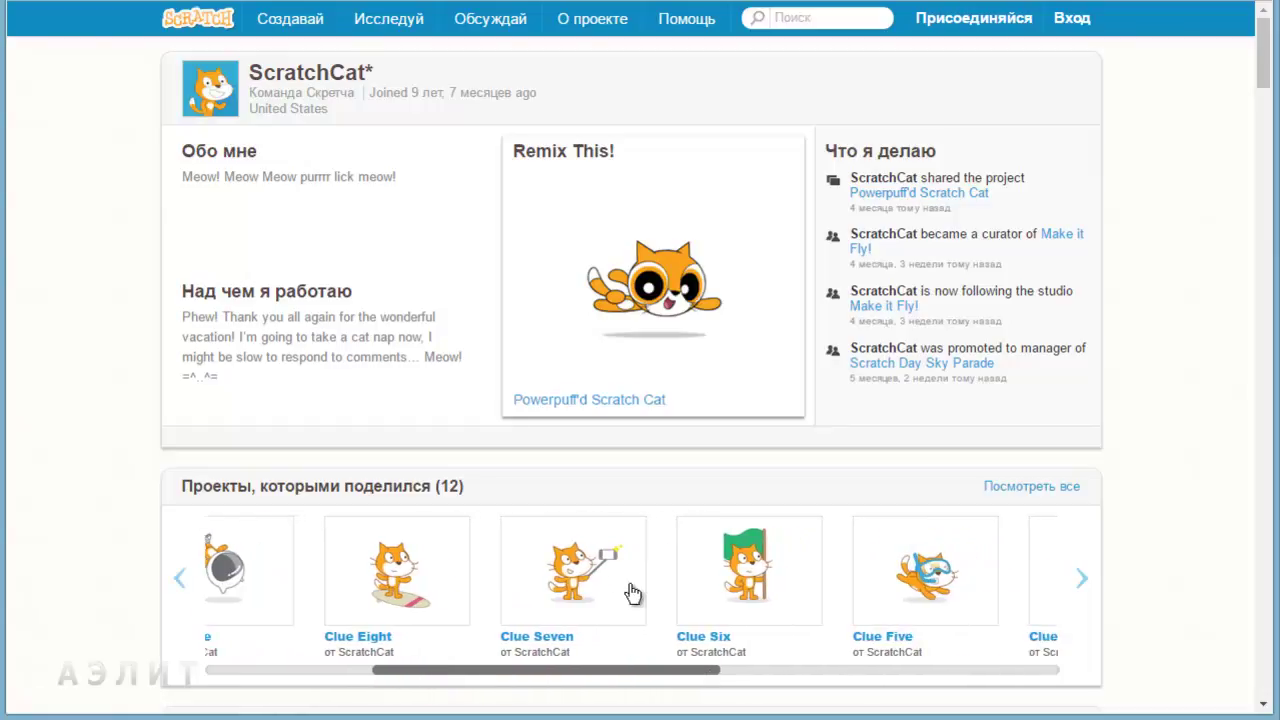
drag(642, 670, 795, 666)
click(545, 585)
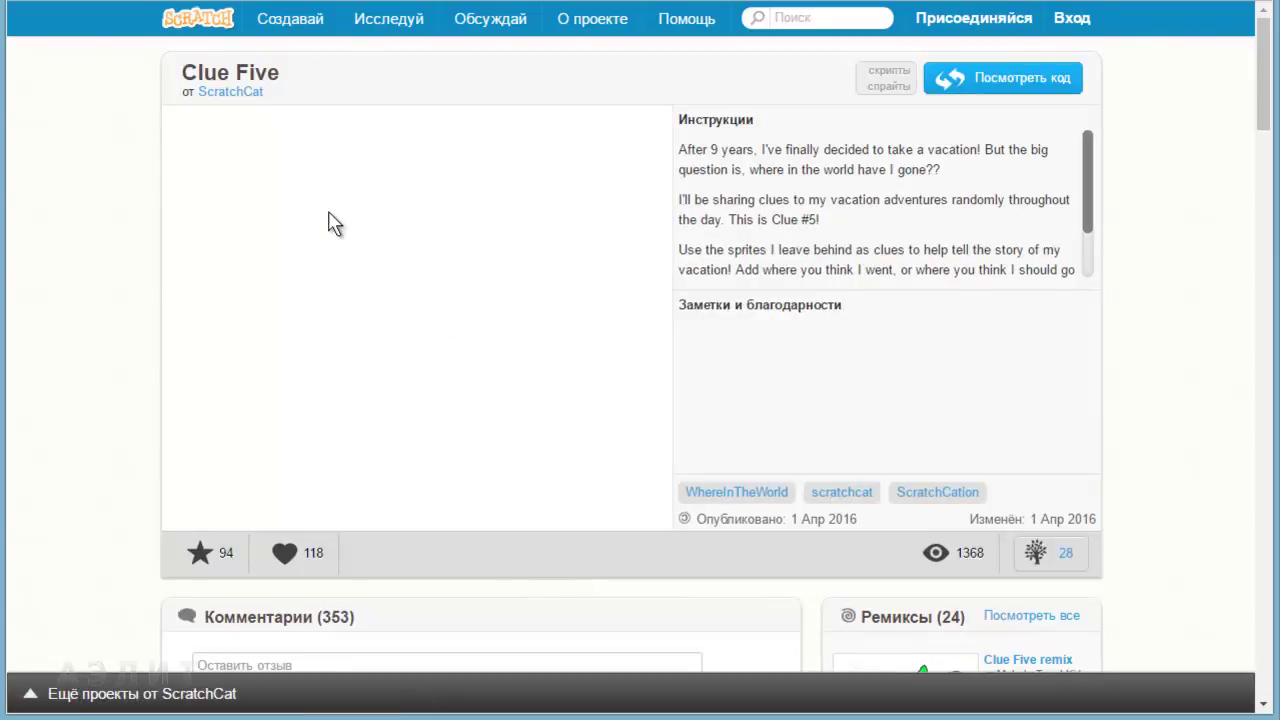
click(970, 75)
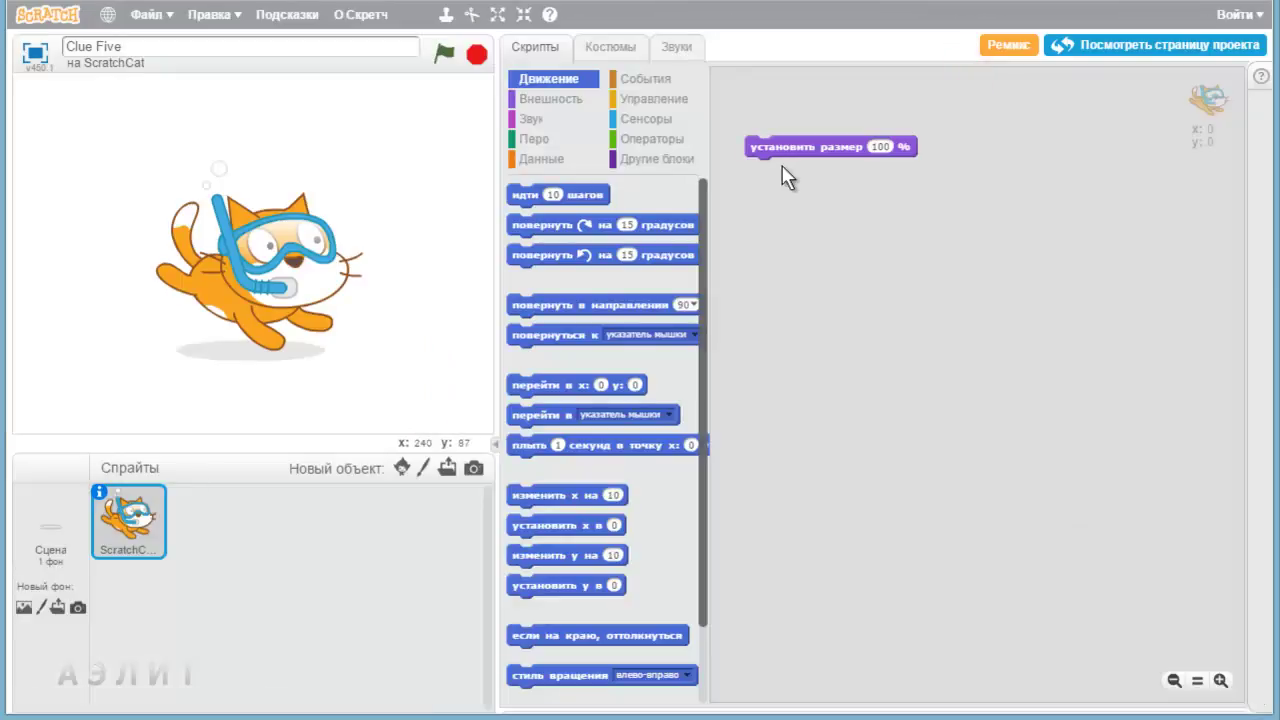
Inspect the Clue Five project's diver cat costume and script and the scripts of its stage.
click(607, 47)
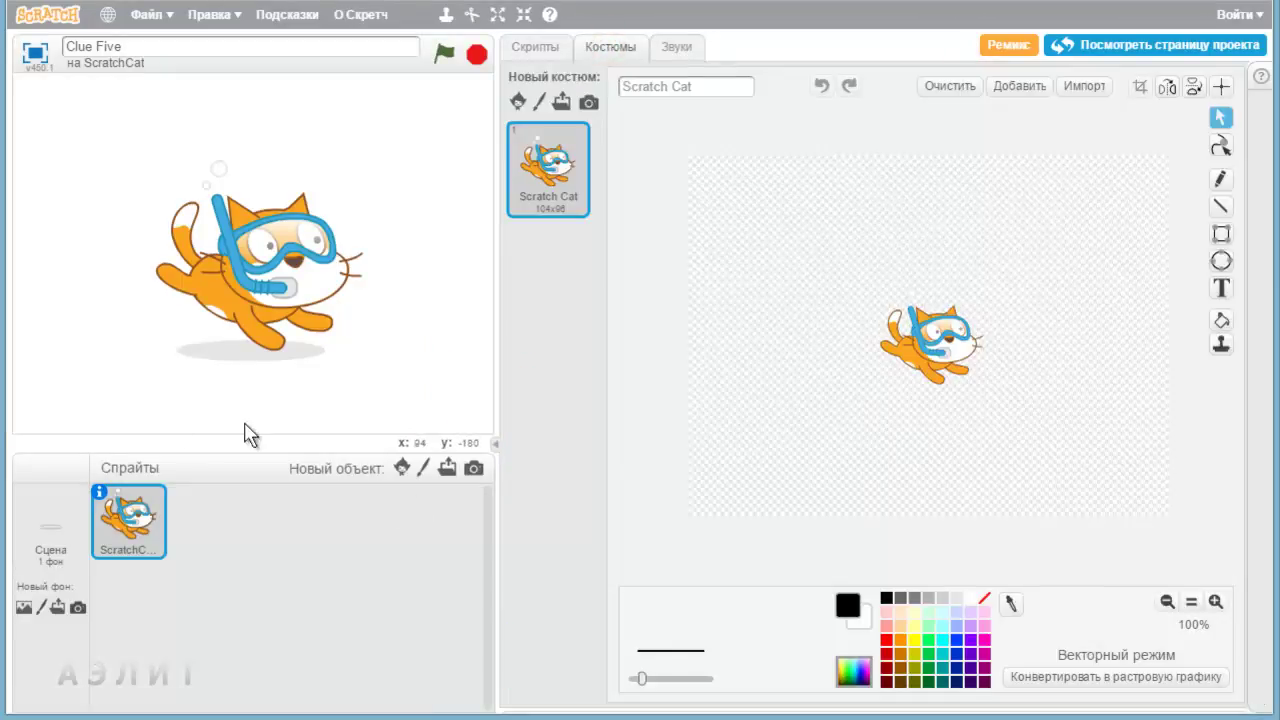
click(530, 48)
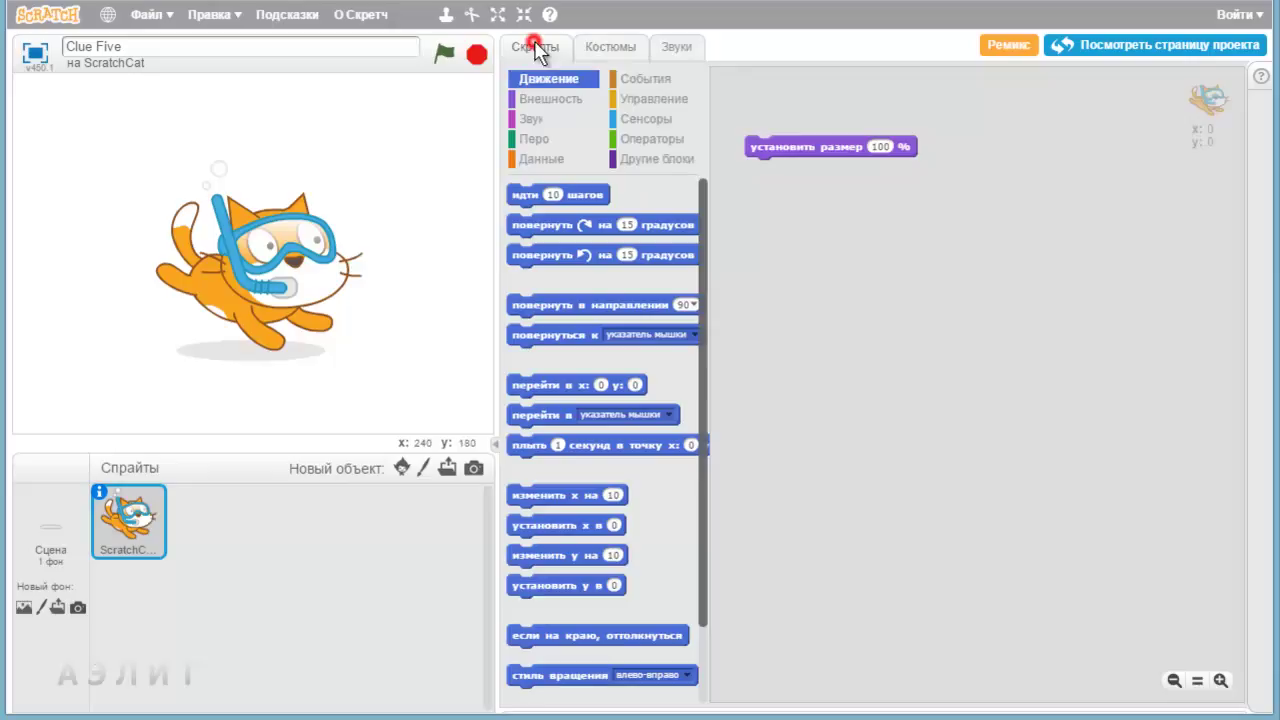
click(56, 534)
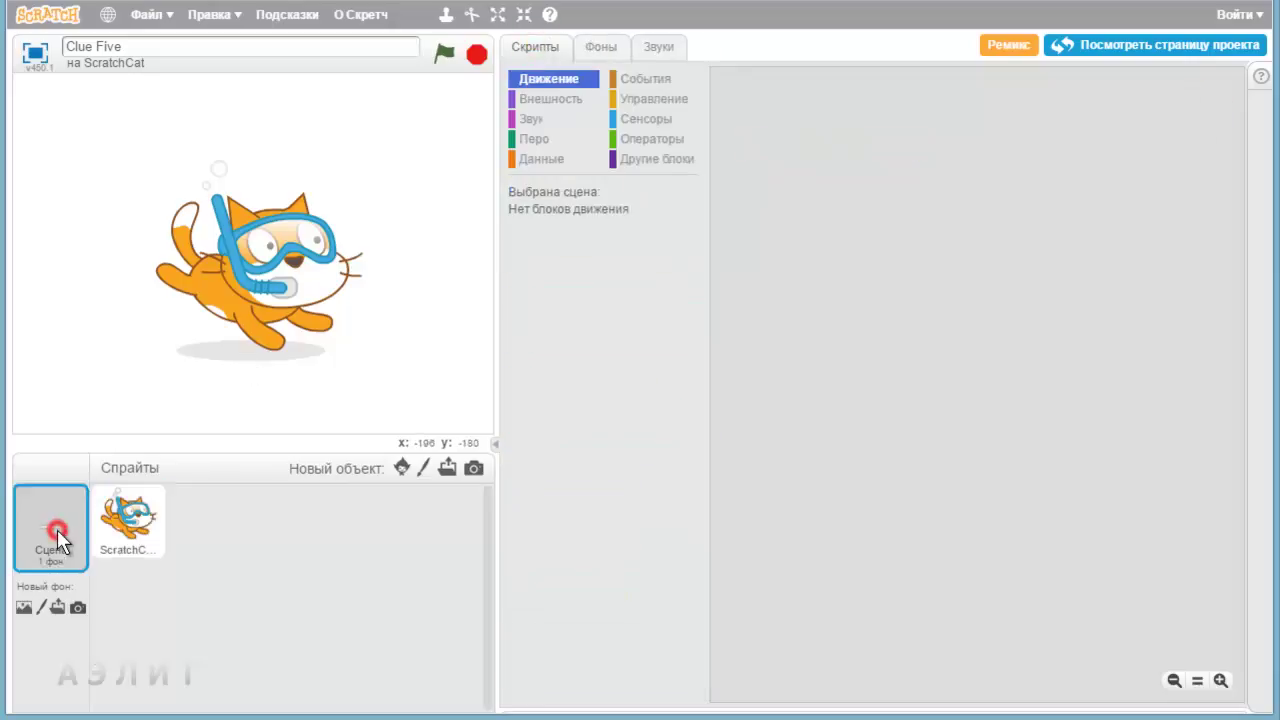
click(153, 523)
click(610, 47)
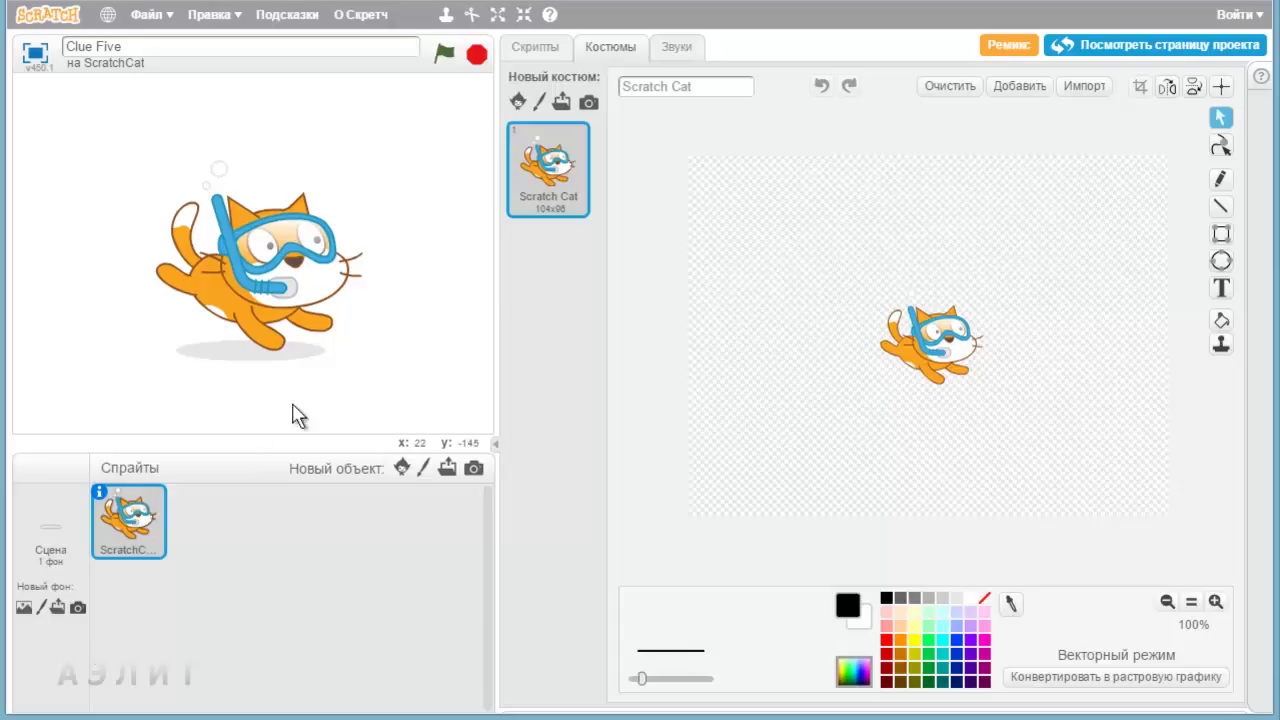
Move the diver cat up away from its shadow on the stage and check the stage's Shadow backdrop.
drag(277, 272, 296, 215)
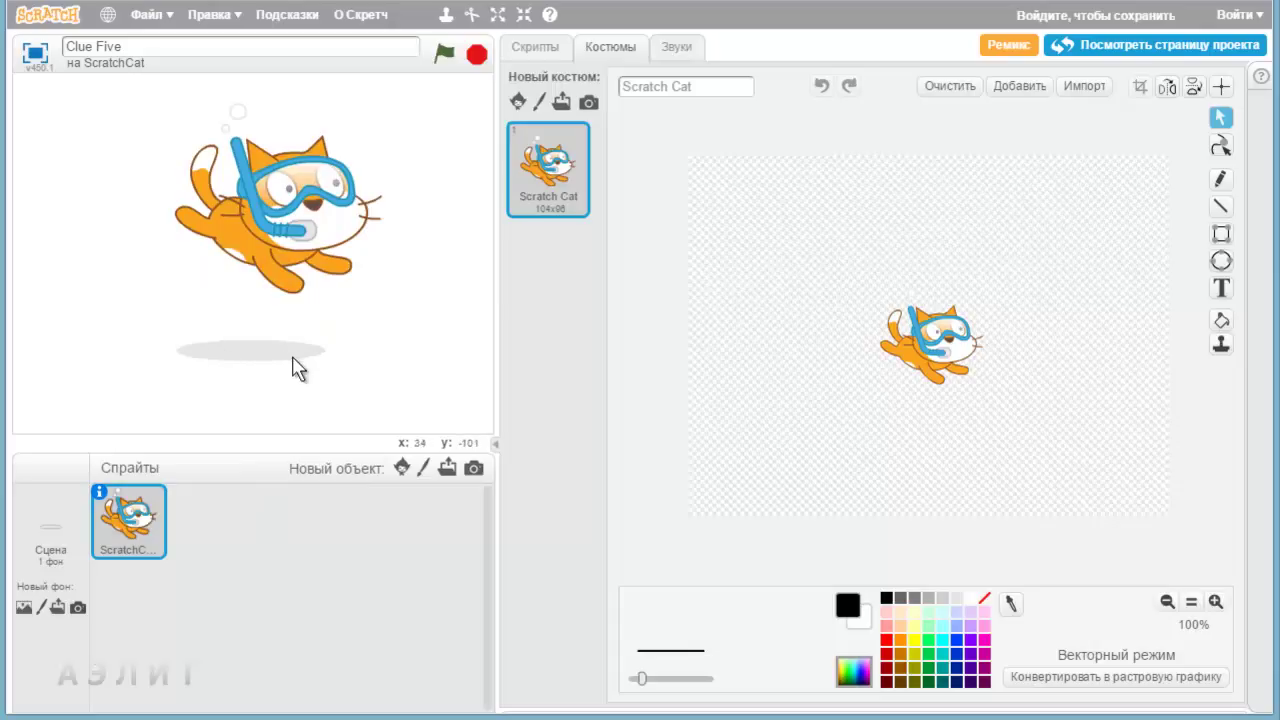
click(46, 529)
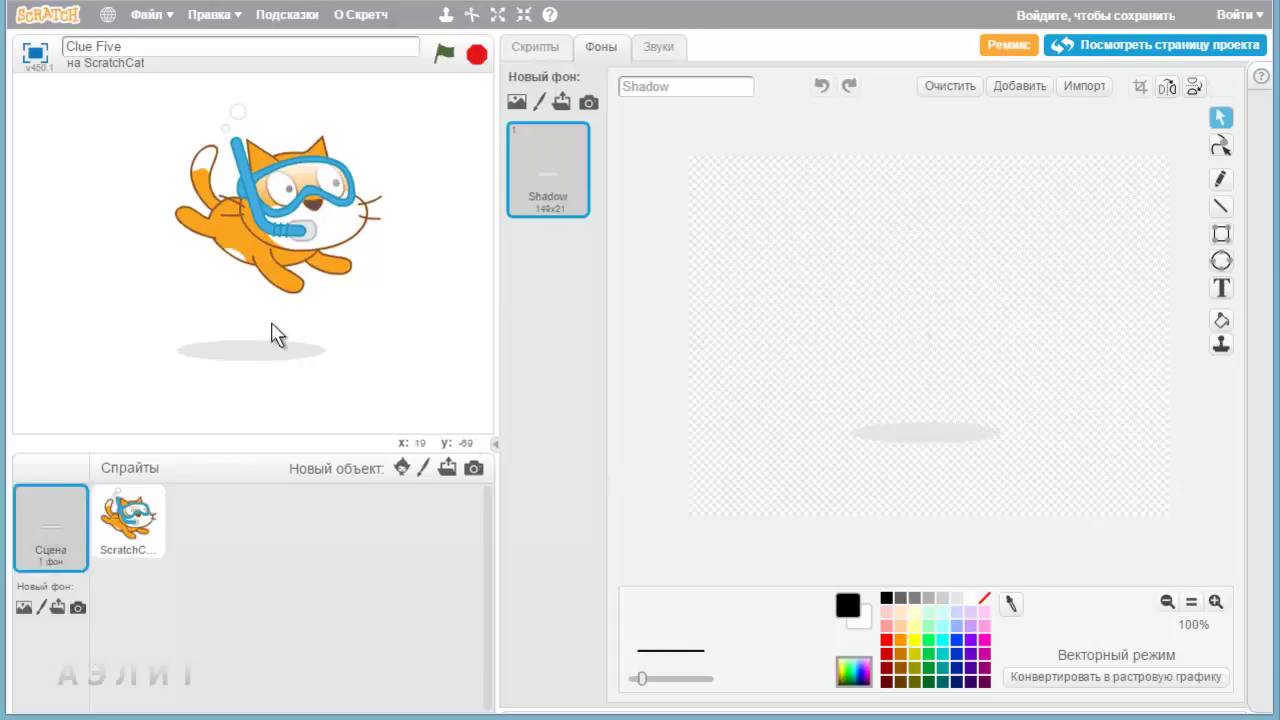
Save the diver cat sprite to a local file named ScratchCatMap.sprite2.
click(120, 521)
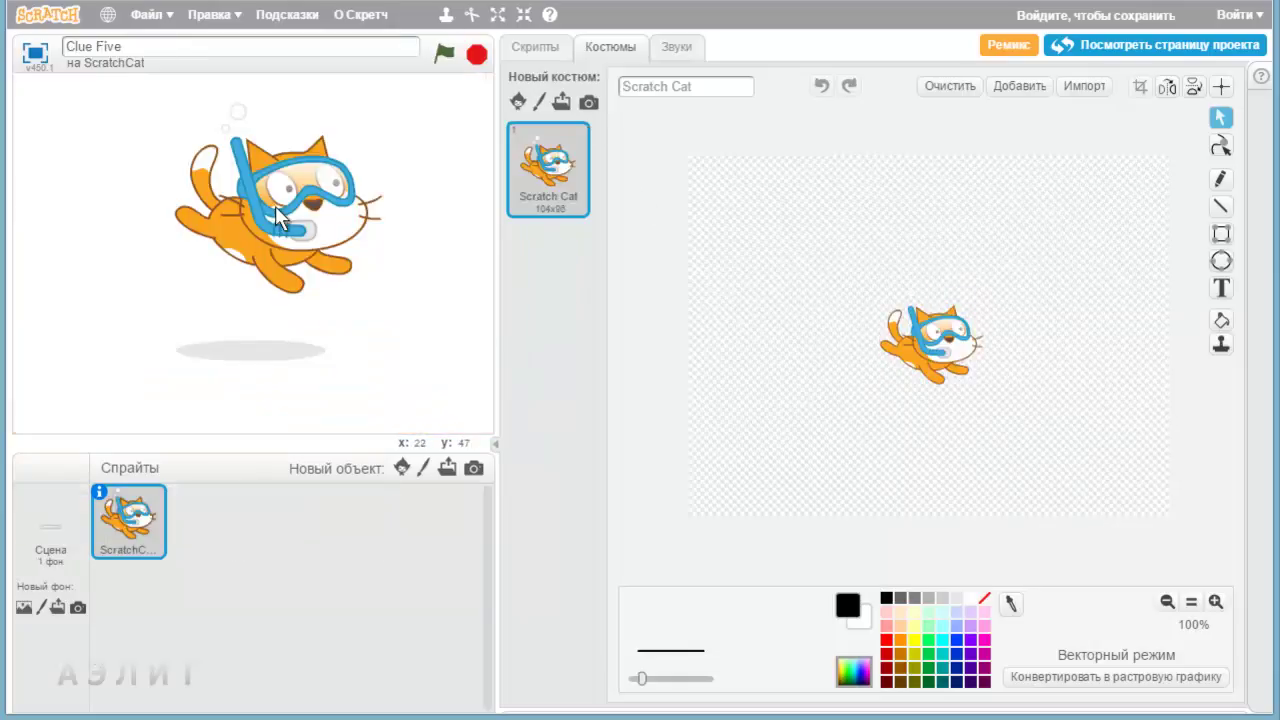
right_click(114, 510)
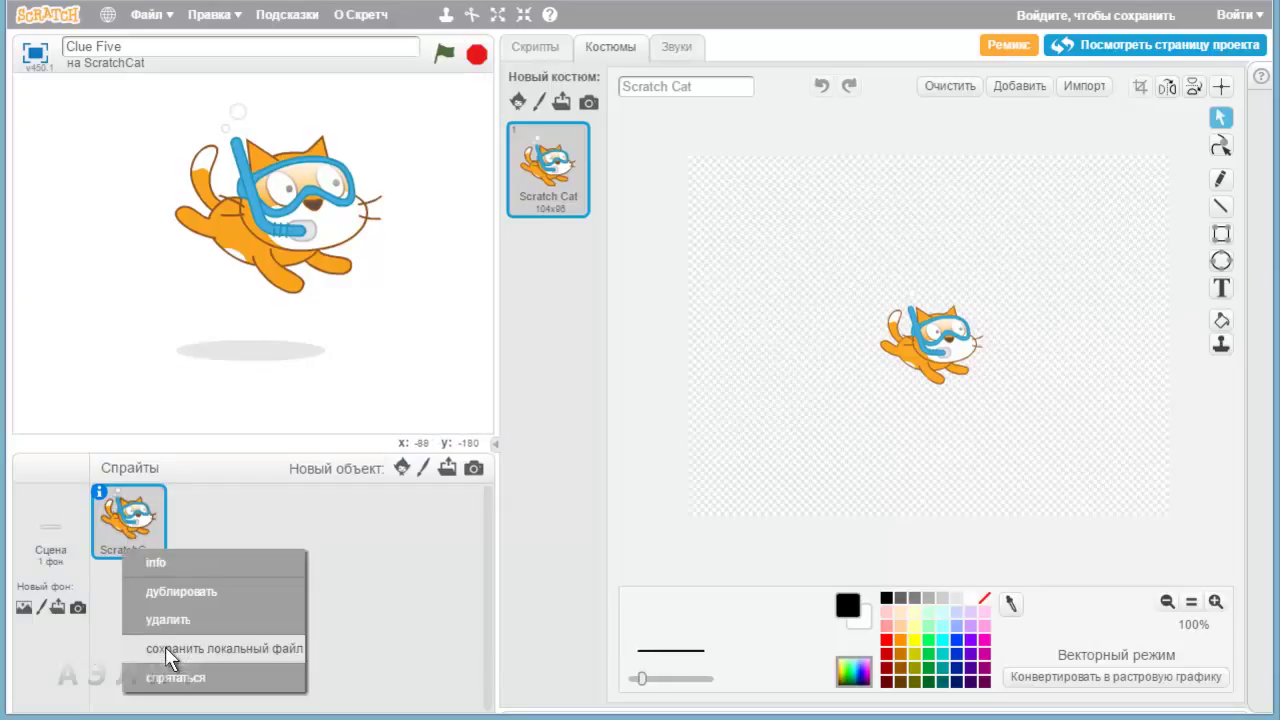
right_click(134, 505)
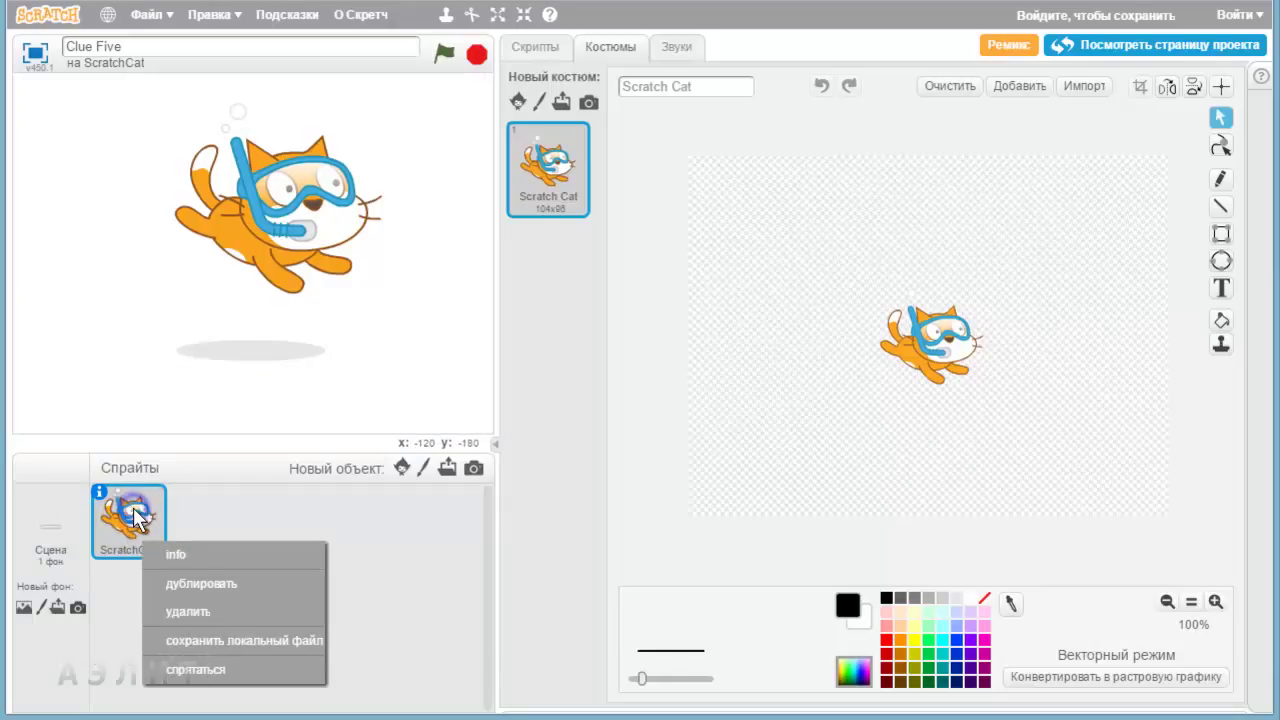
click(211, 638)
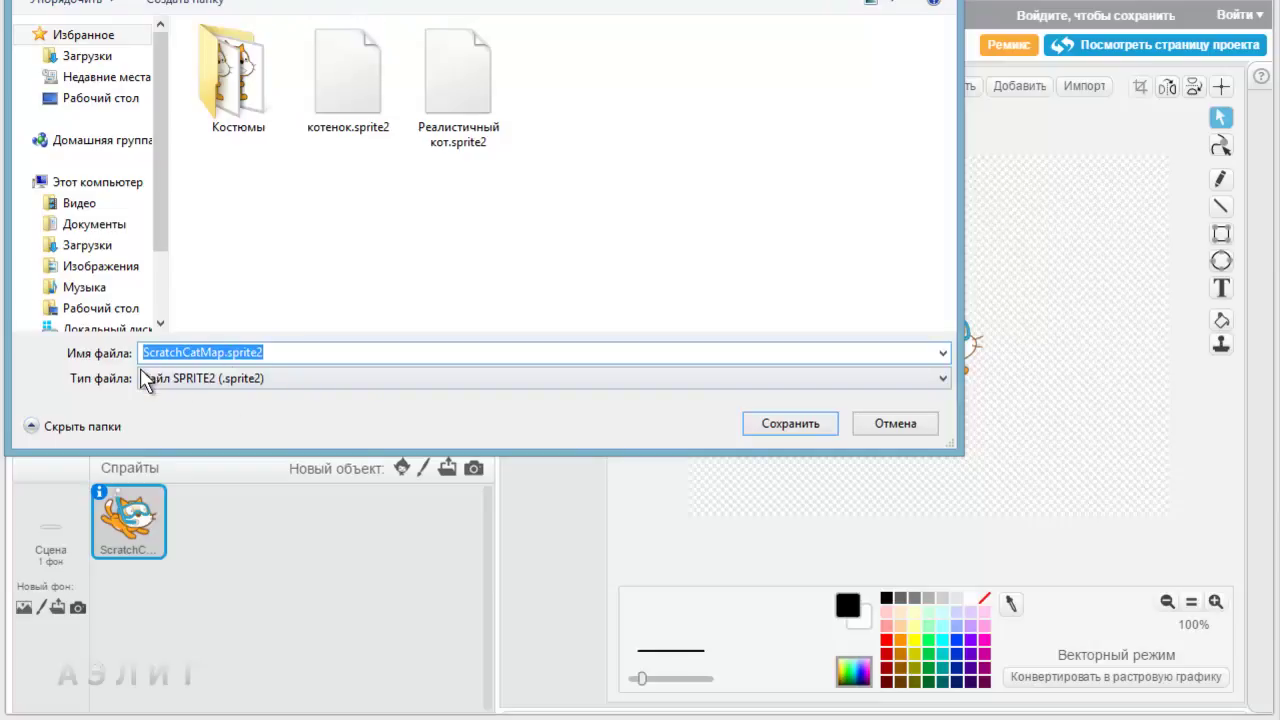
click(750, 423)
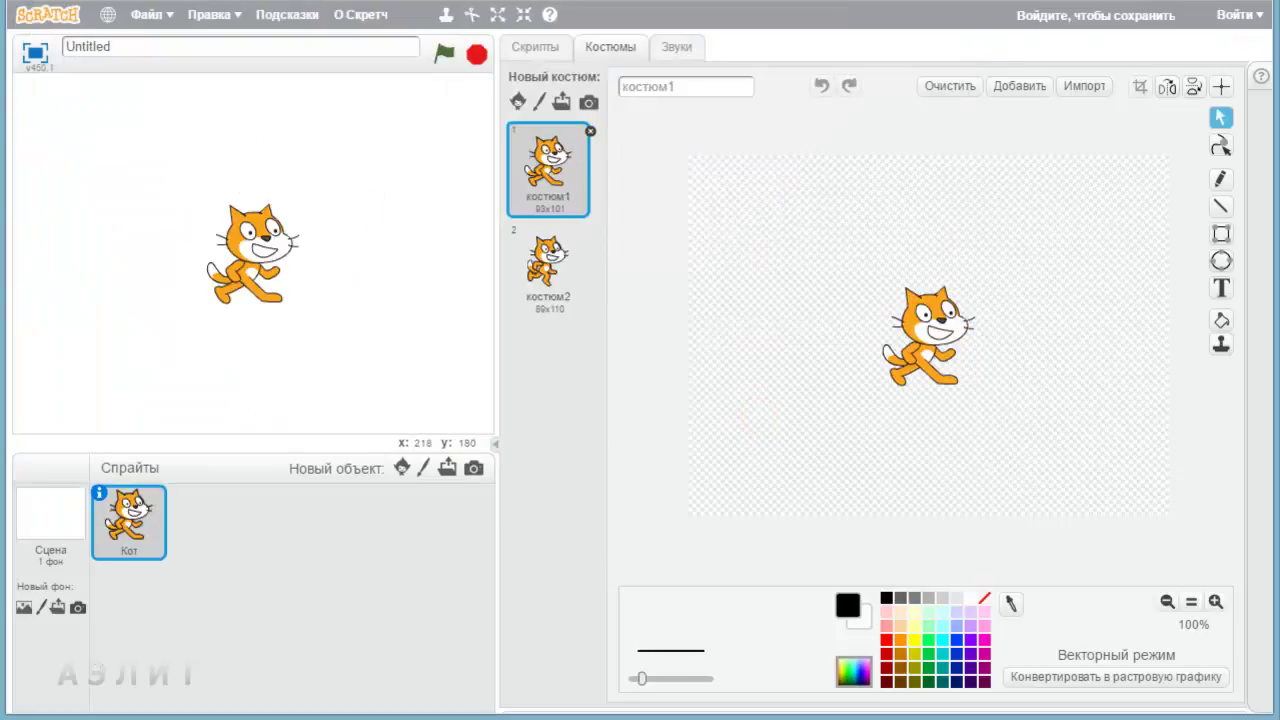
Load the sprite file ScratchCatMap.sprite2 into the untitled project as a new sprite.
click(449, 468)
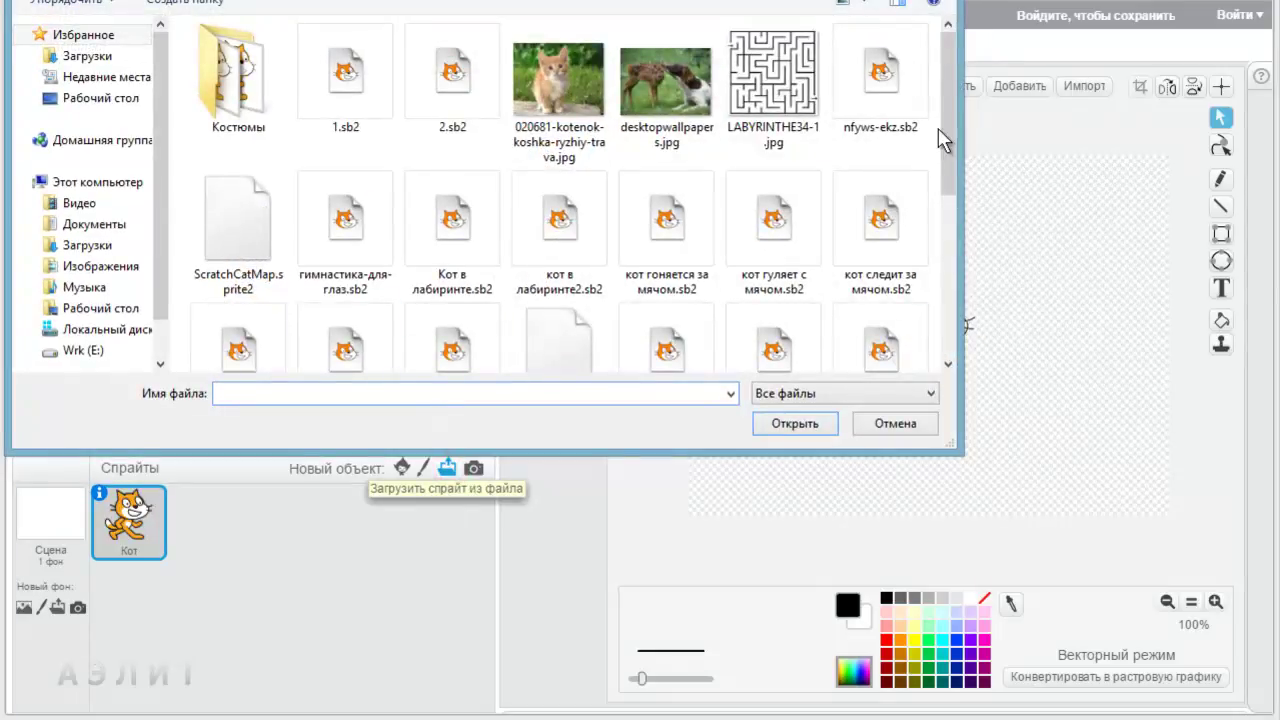
scroll(938, 128, down, 5)
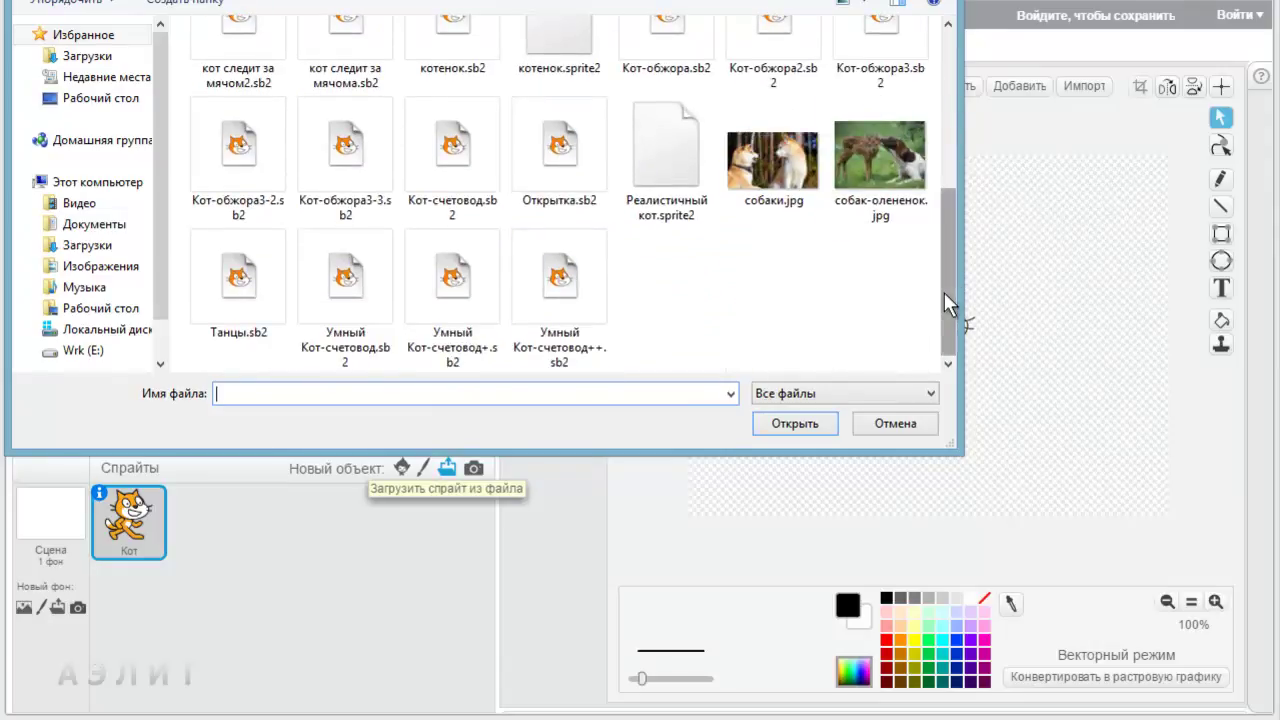
drag(948, 301, 948, 196)
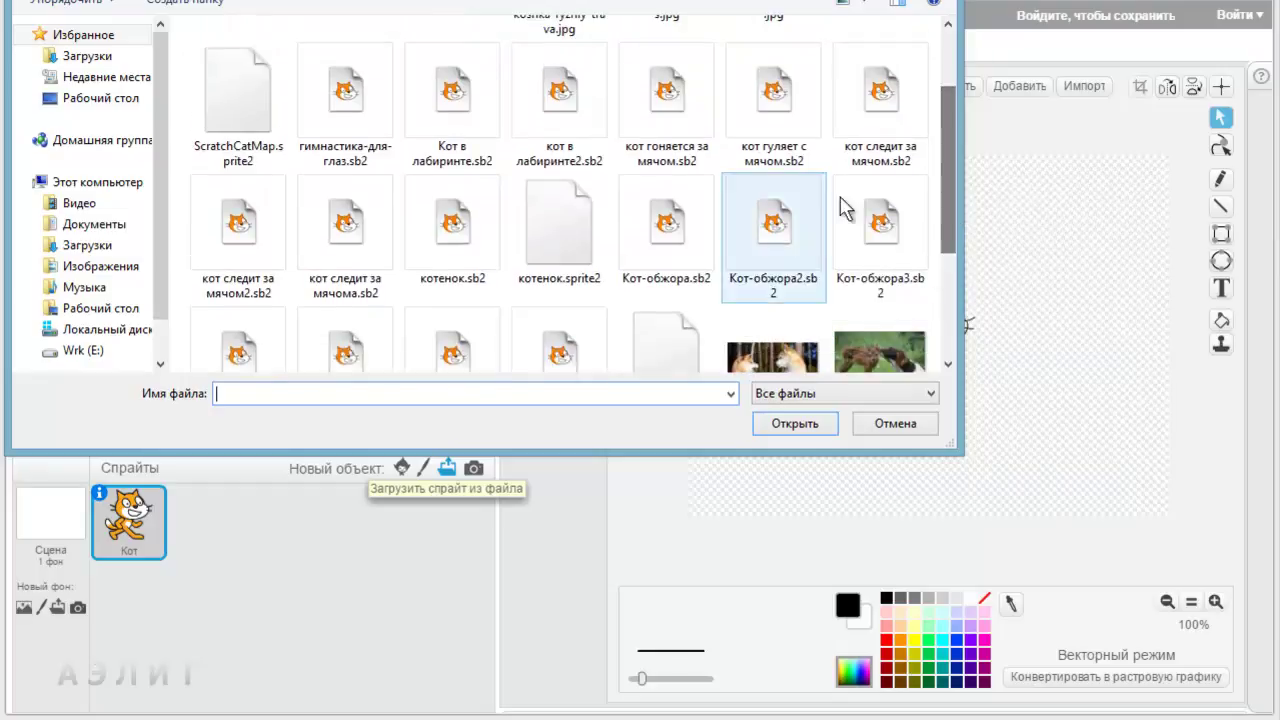
click(218, 62)
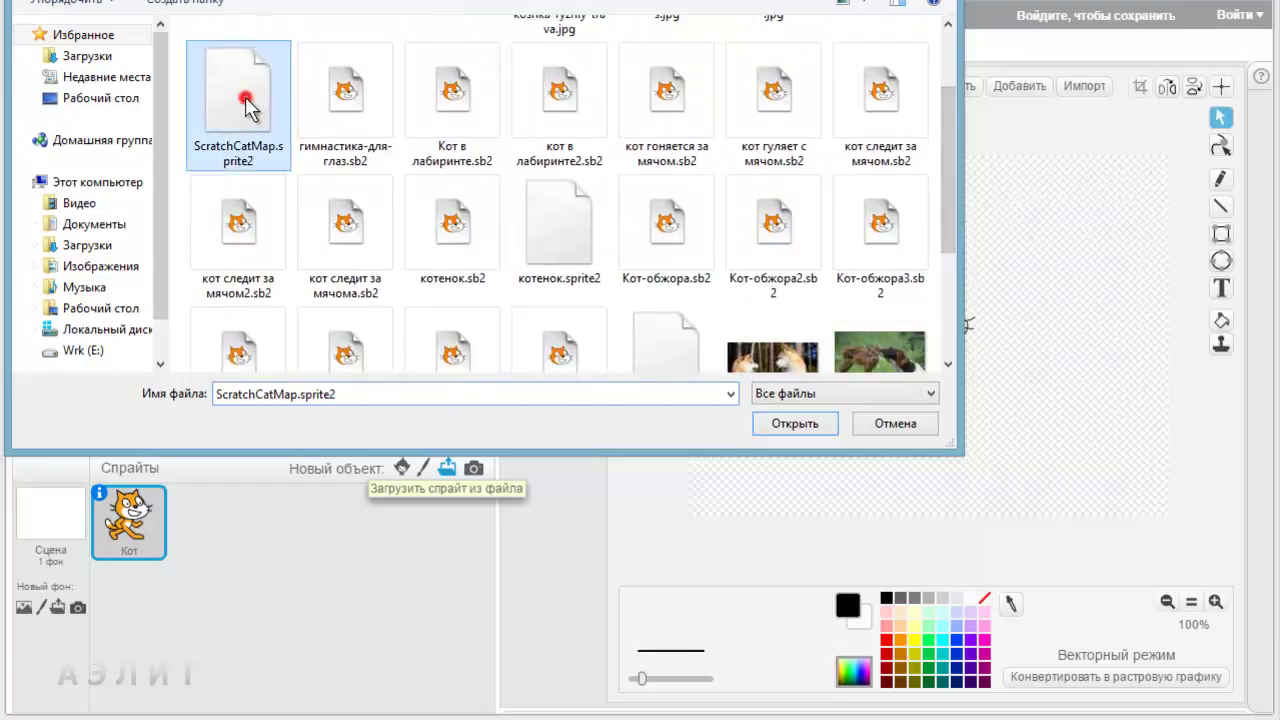
click(792, 424)
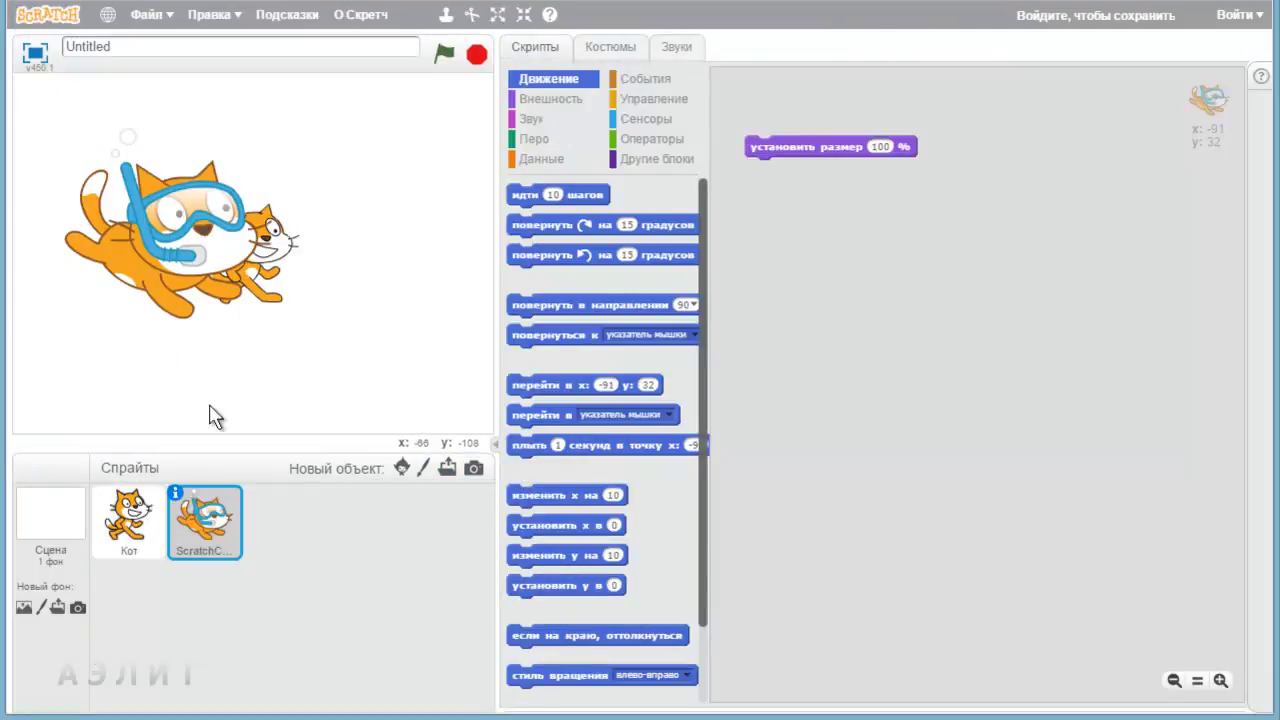
Delete the original Кот sprite from the project, keeping only the diver cat.
click(122, 552)
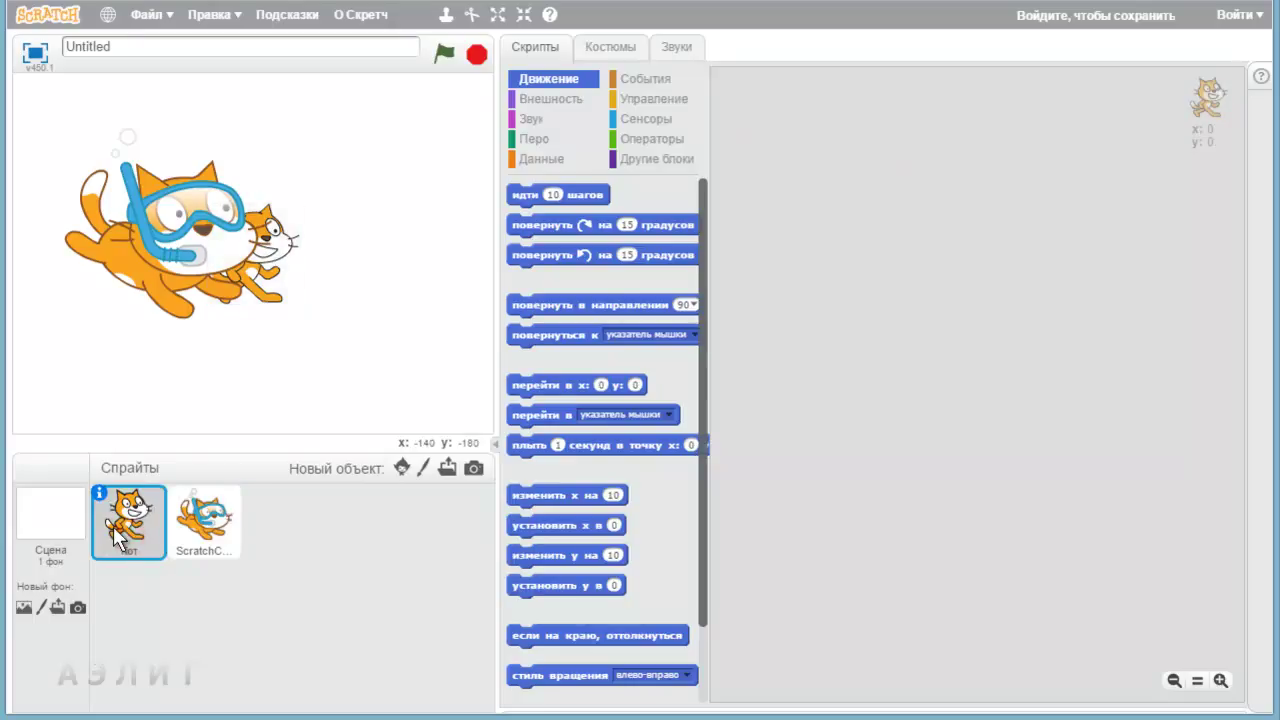
right_click(134, 547)
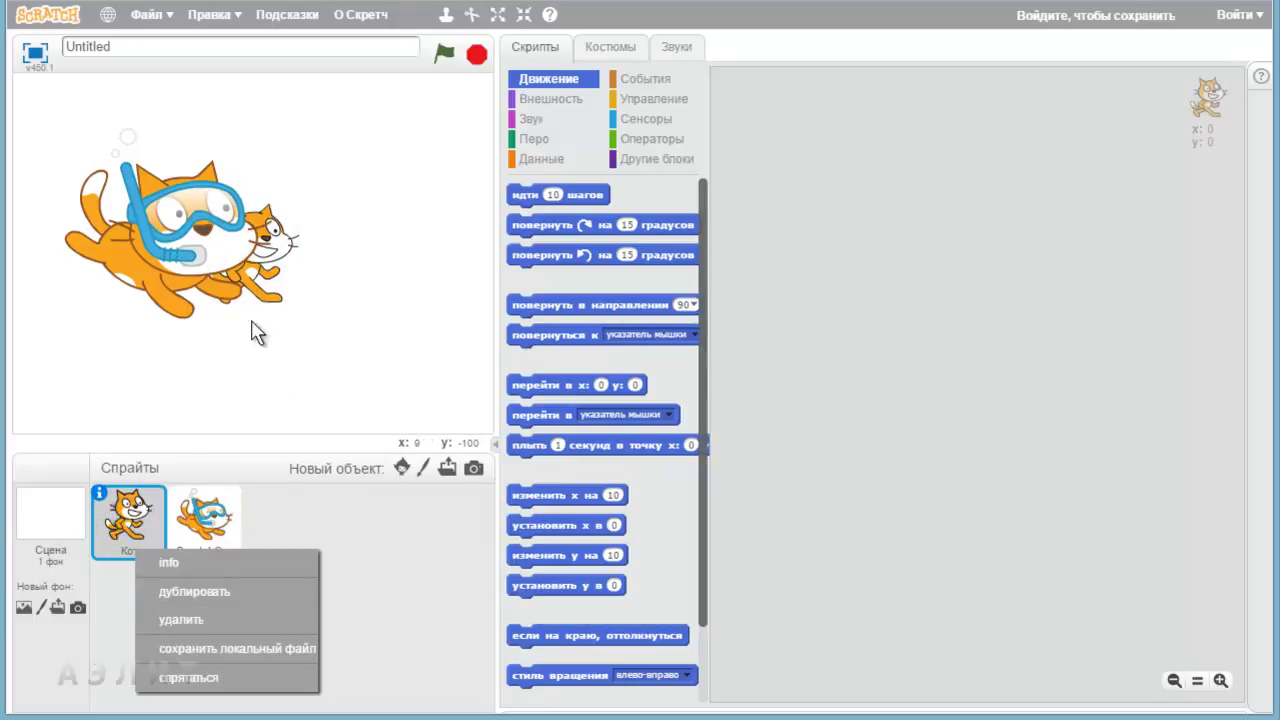
drag(276, 256, 349, 234)
click(469, 14)
click(340, 206)
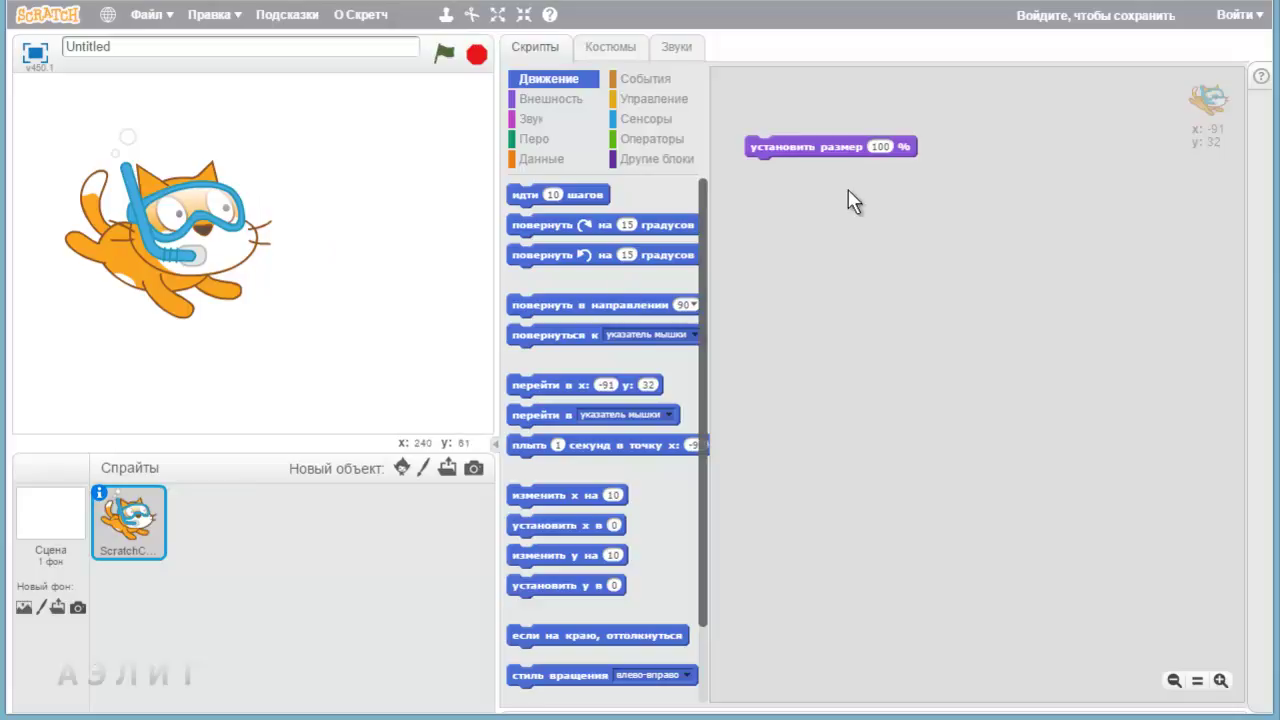
Remove the "установить размер 100 %" block from the diver cat's scripts and move the cat on the stage to about x -8, y 29.
drag(840, 147, 625, 345)
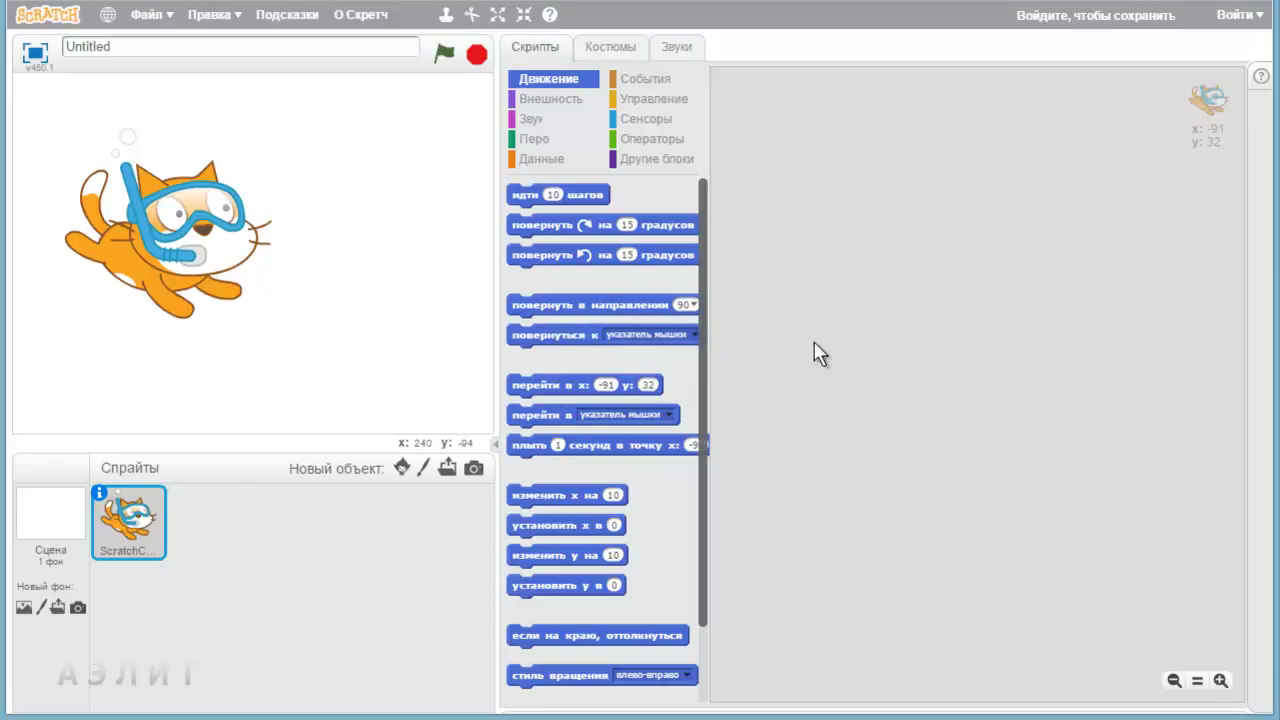
drag(180, 251, 263, 254)
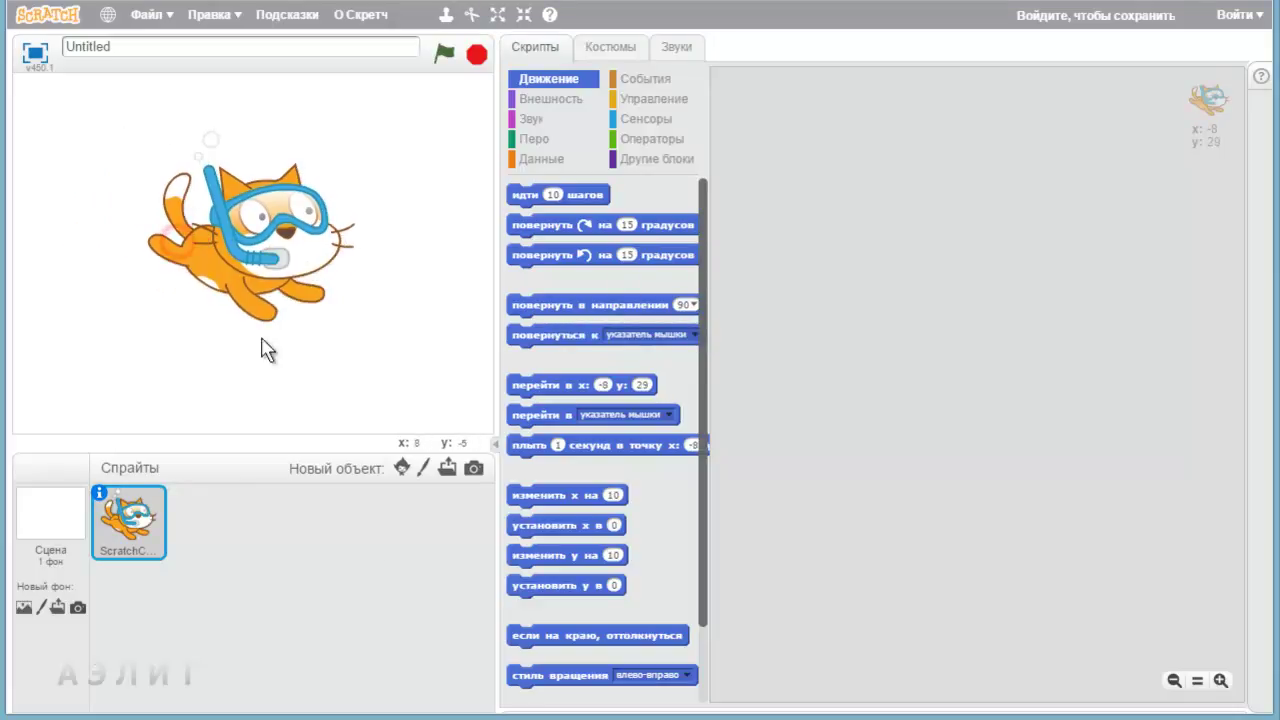
Duplicate the diver cat's Scratch Cat costume to get a second costume.
click(604, 50)
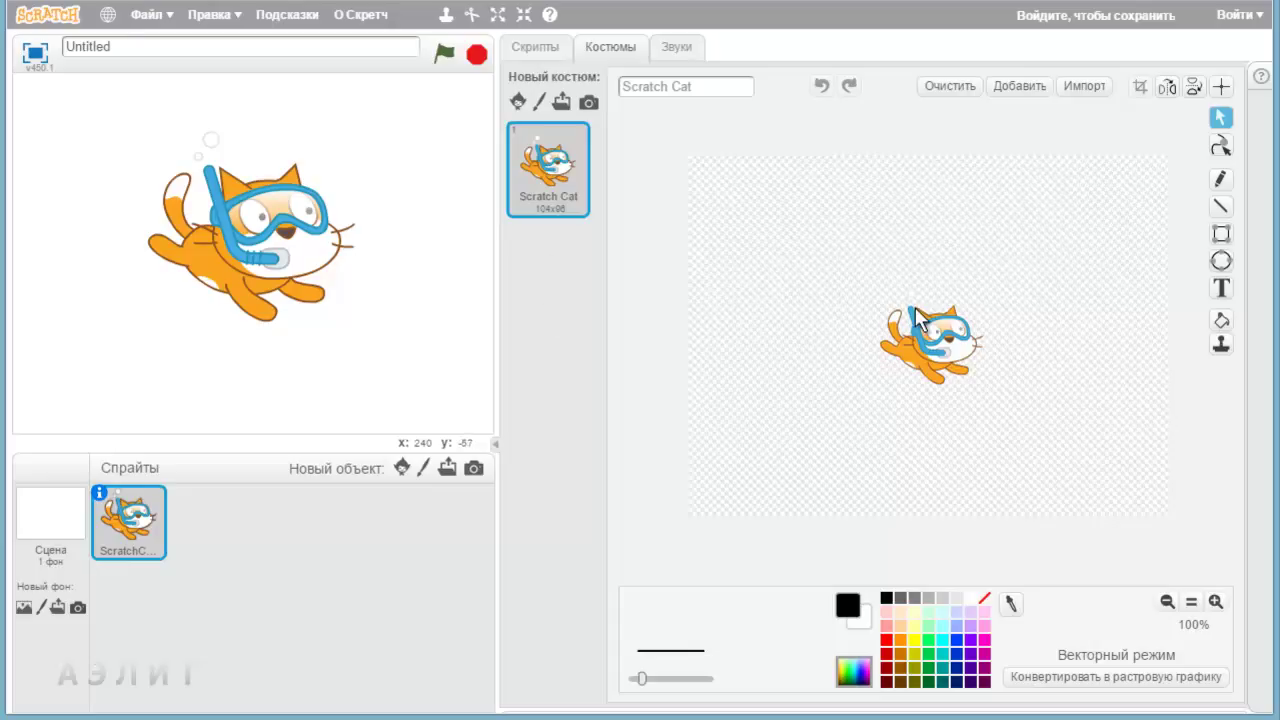
click(1215, 603)
click(1215, 603)
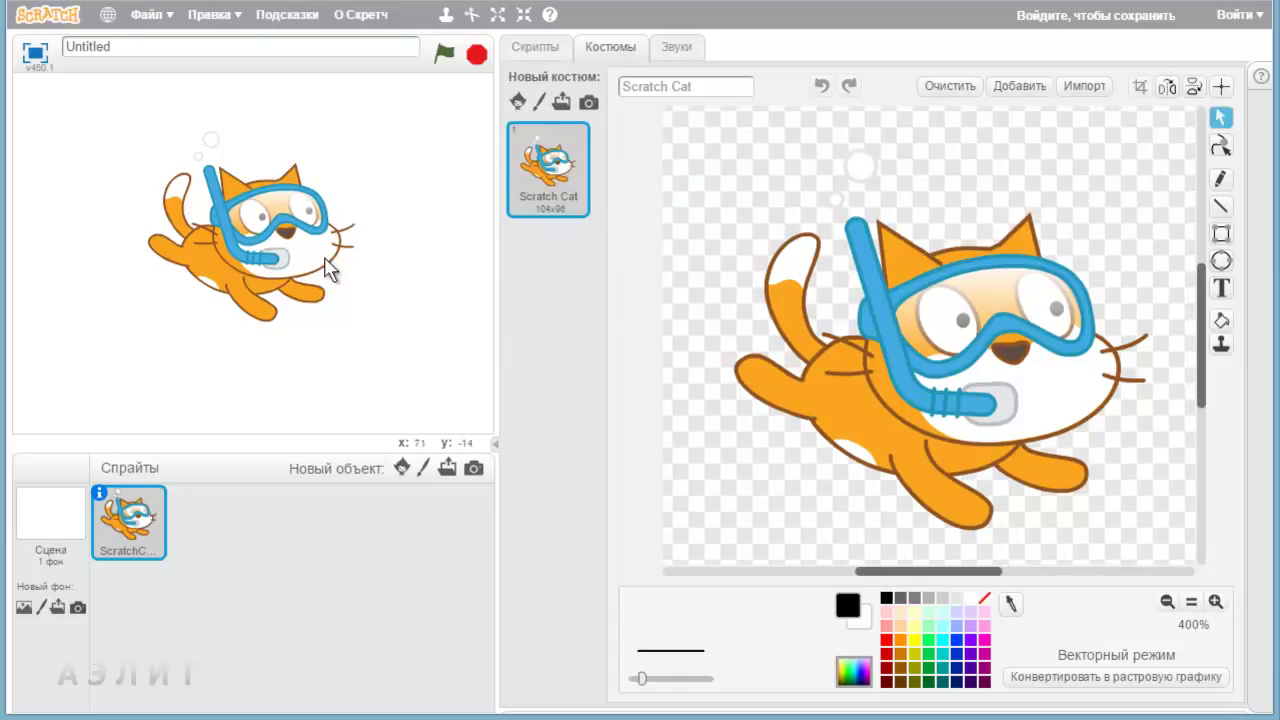
right_click(560, 176)
click(612, 192)
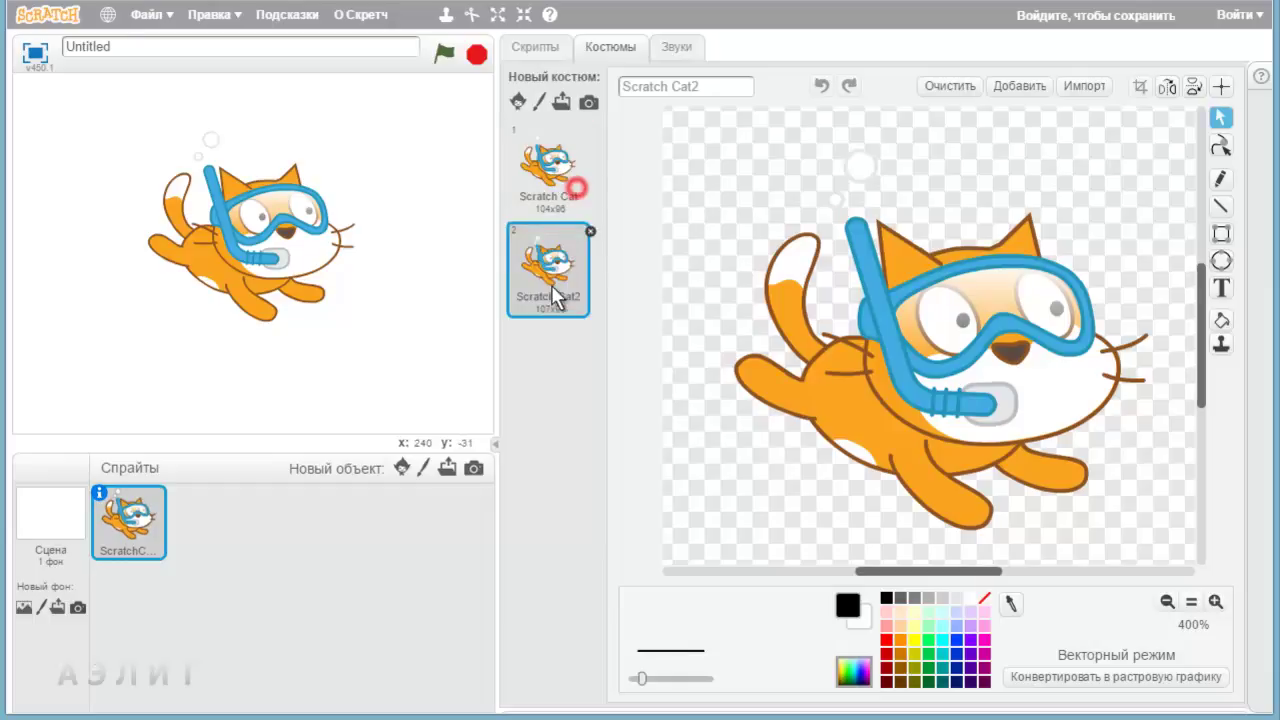
Rotate the whole cat drawing slightly counterclockwise in the Scratch Cat2 costume.
click(1167, 601)
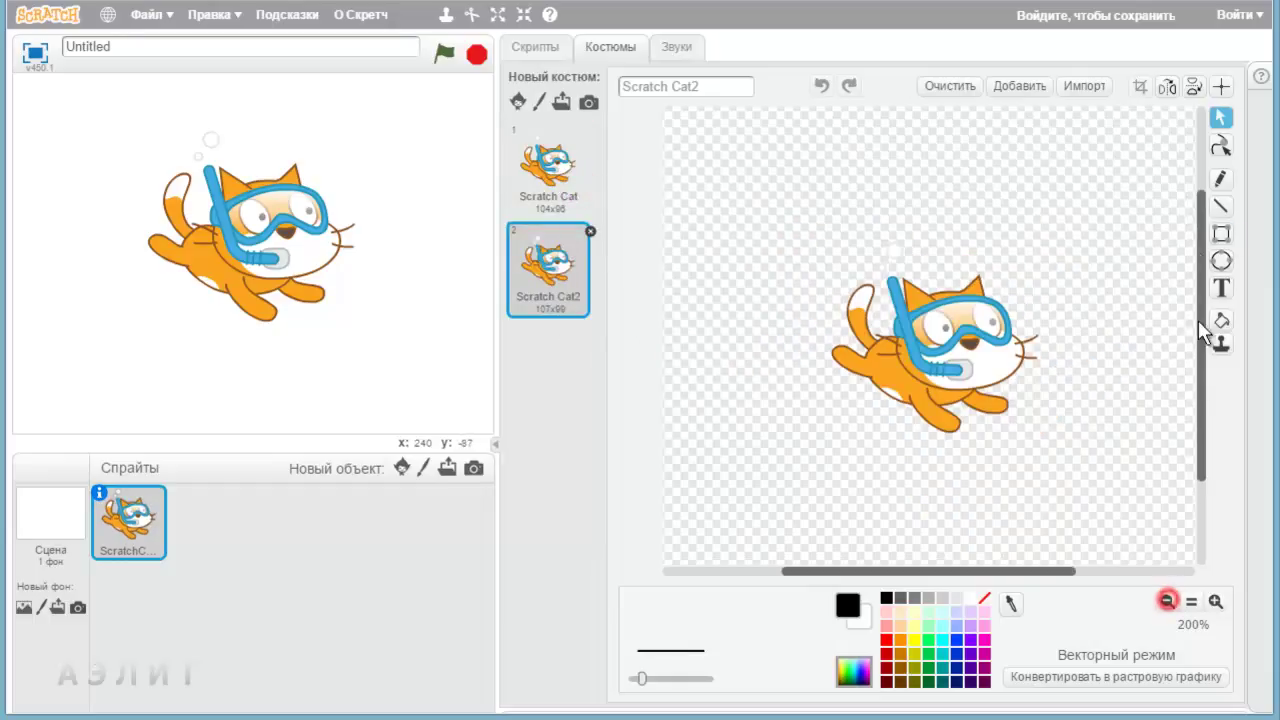
click(986, 333)
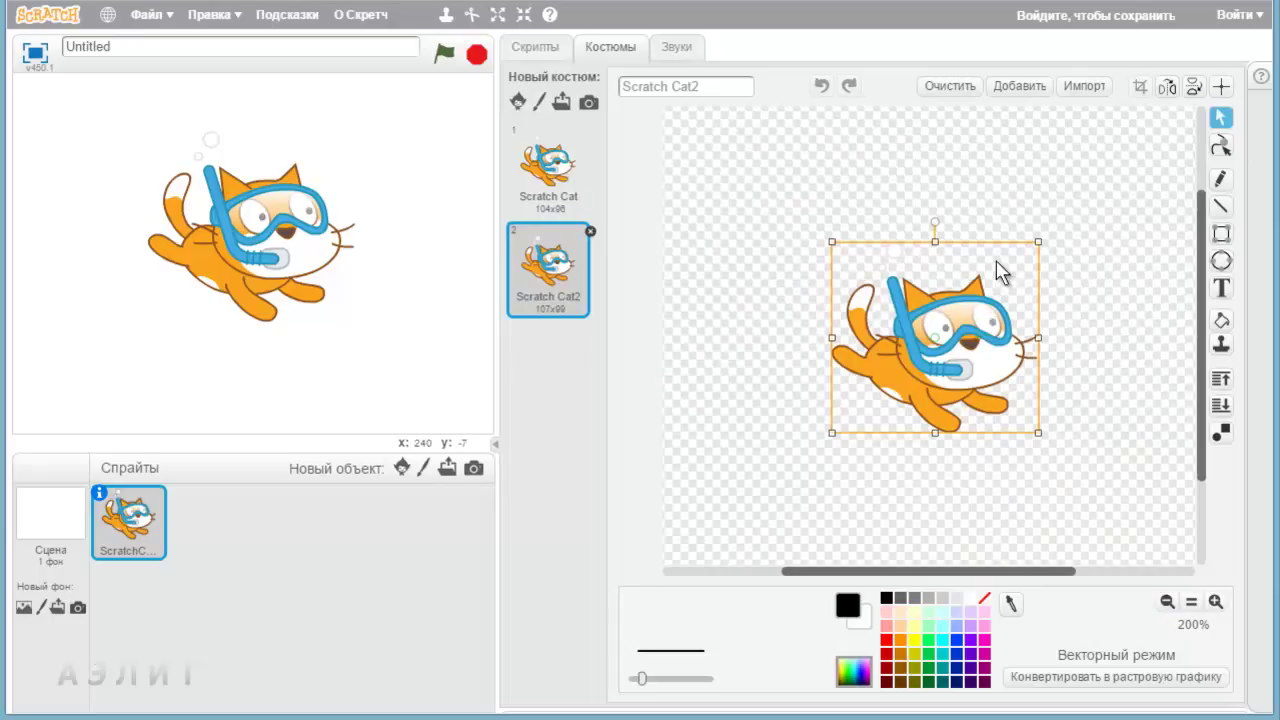
mouse_move(932, 218)
mouse_down()
mouse_move(914, 211)
mouse_move(924, 220)
mouse_up()
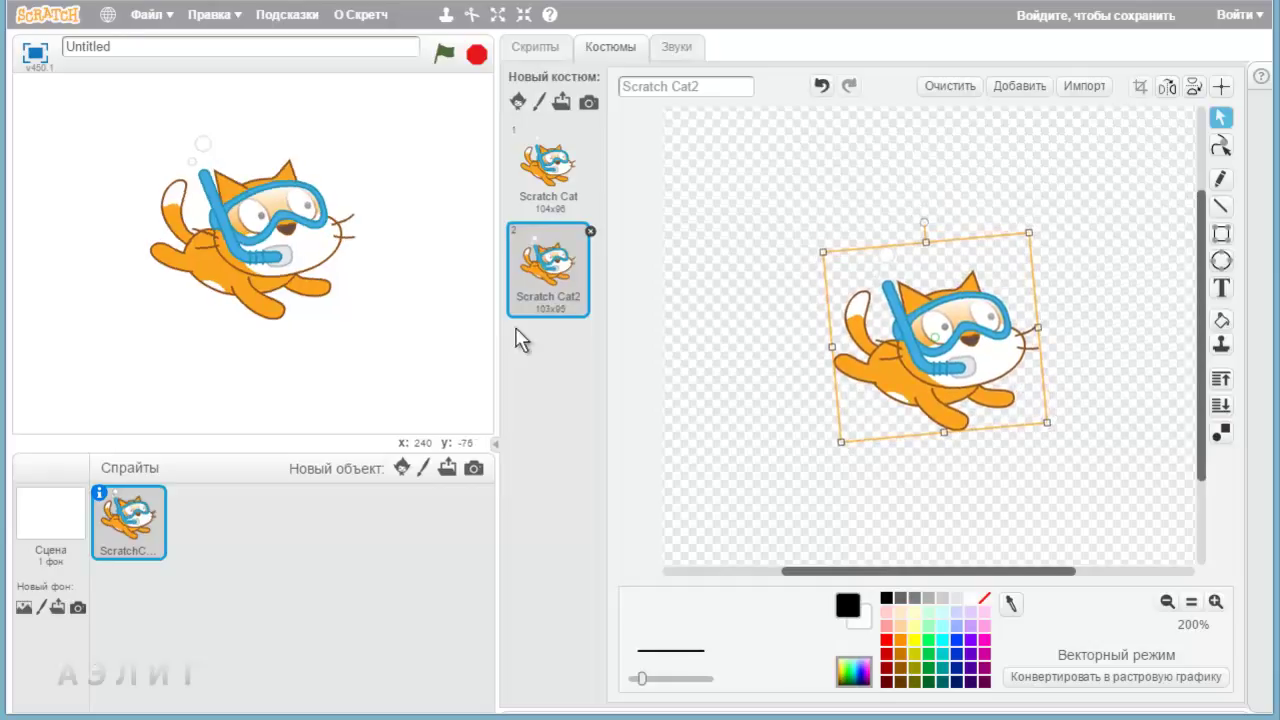
Alternate between the Scratch Cat and Scratch Cat2 costumes to compare the cat's tilt.
click(545, 180)
click(548, 265)
click(548, 160)
click(535, 258)
click(543, 187)
click(550, 255)
click(546, 190)
click(565, 230)
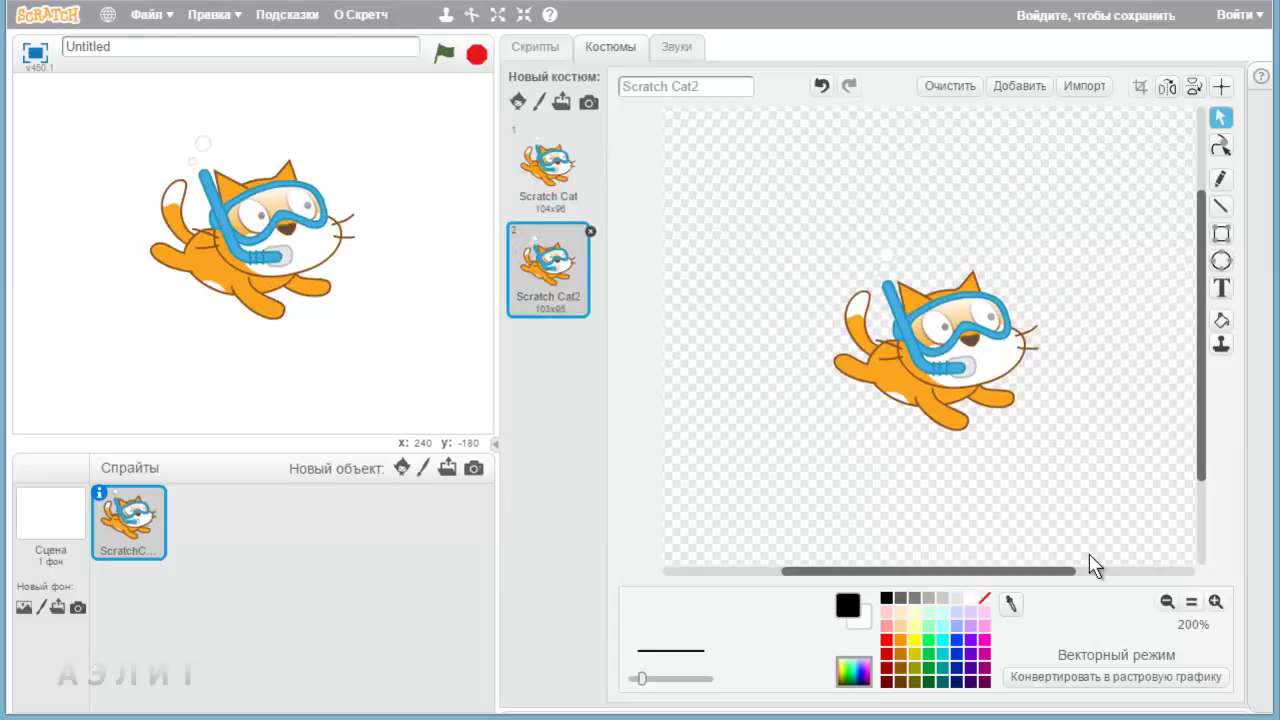
Ungroup the Scratch Cat2 drawing and its body group into separate parts.
click(990, 375)
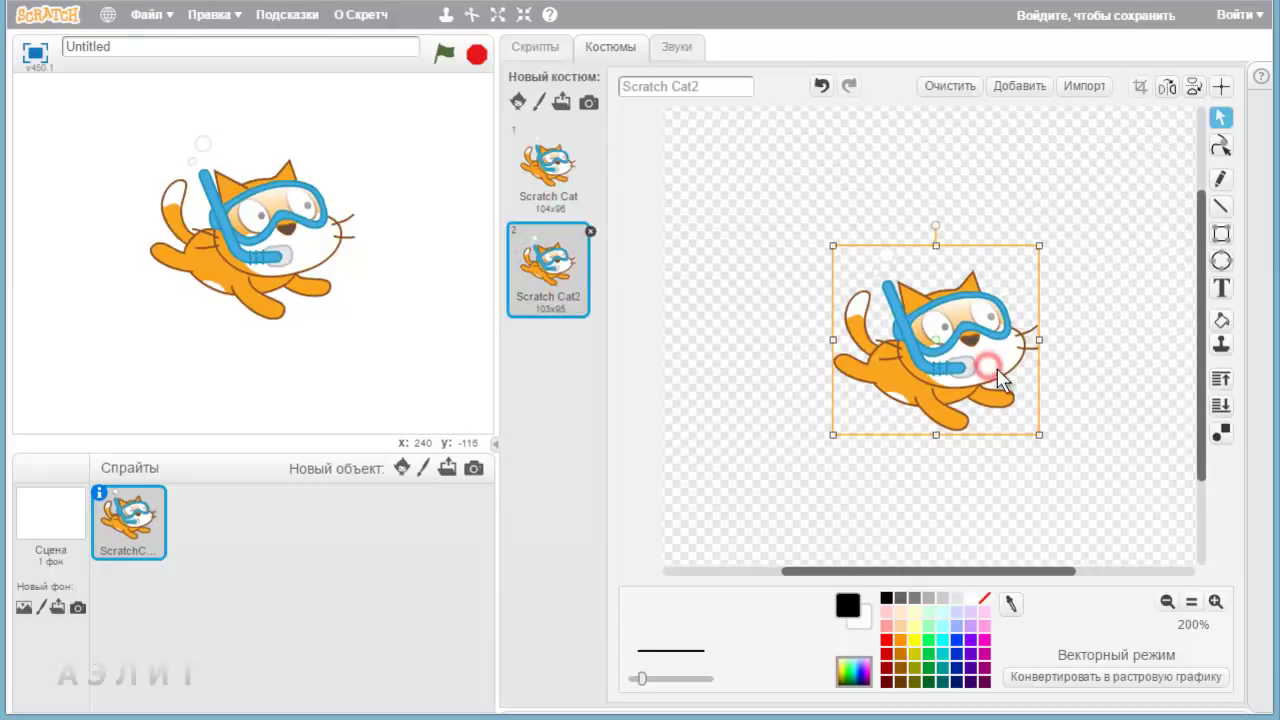
click(1225, 428)
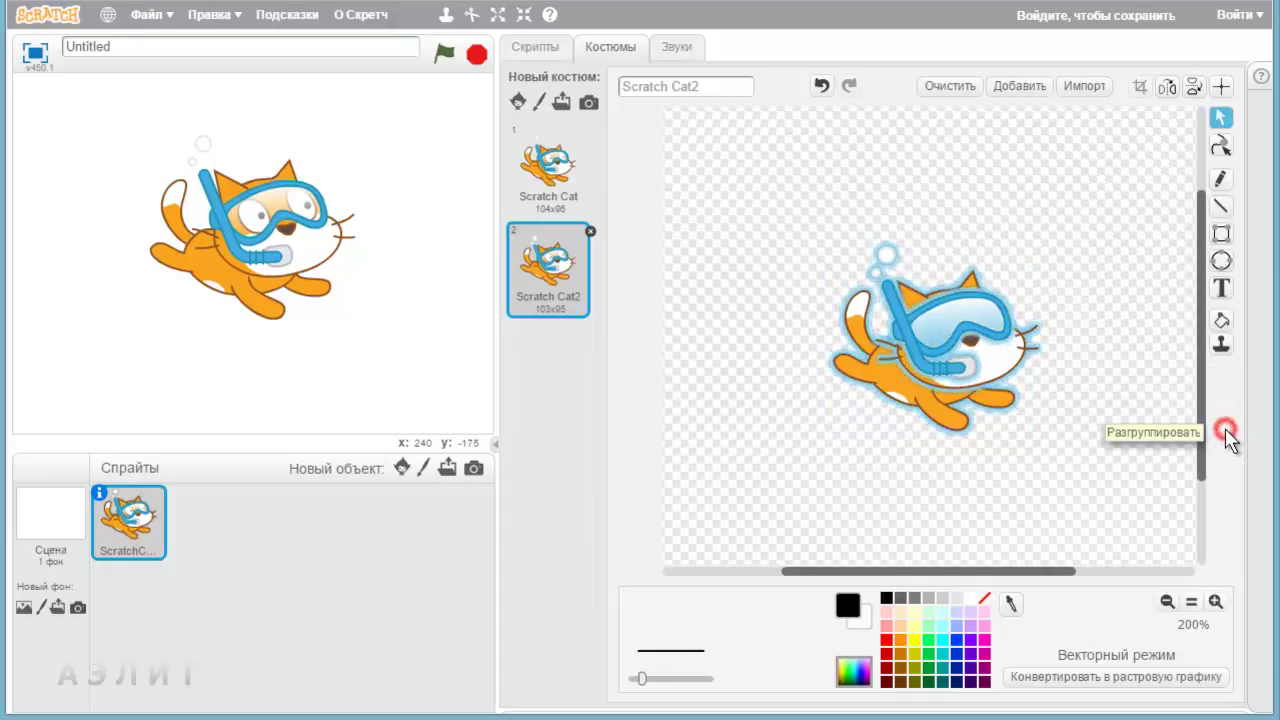
click(1005, 443)
click(956, 428)
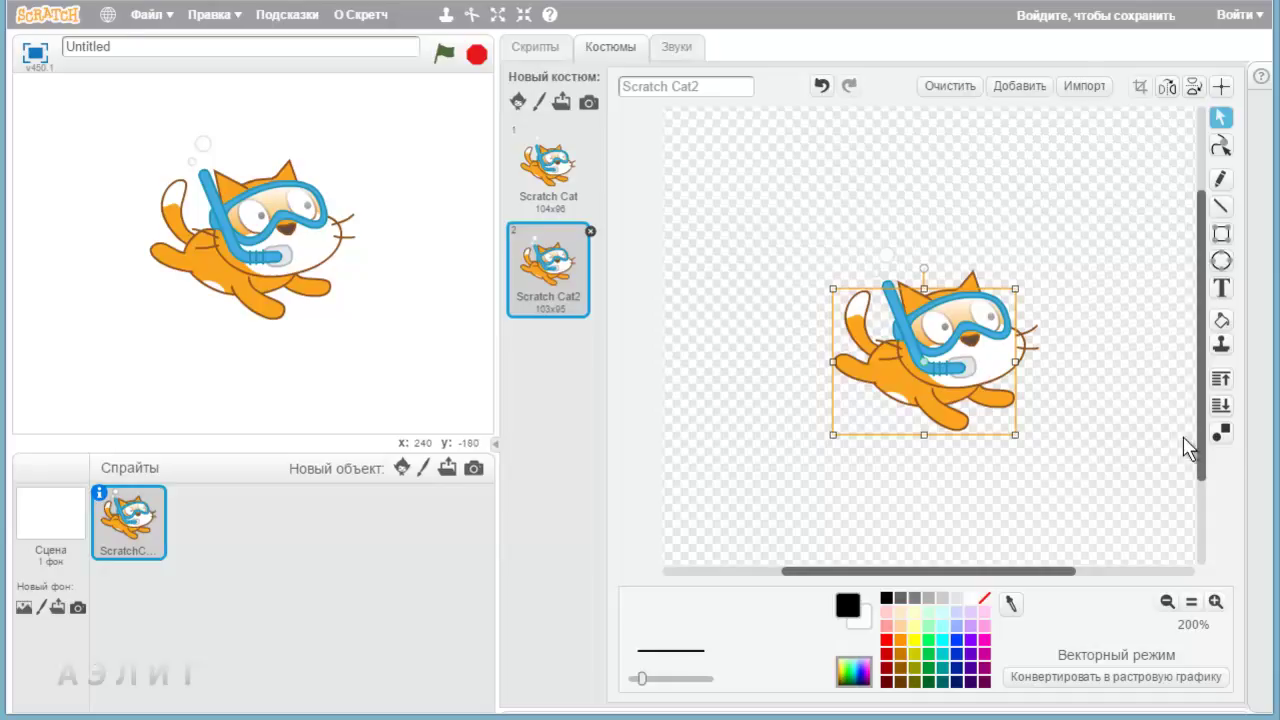
click(1221, 432)
click(1024, 476)
Rotate the cat's near front paw slightly counterclockwise and its far front paw clockwise so that it points downward.
click(953, 420)
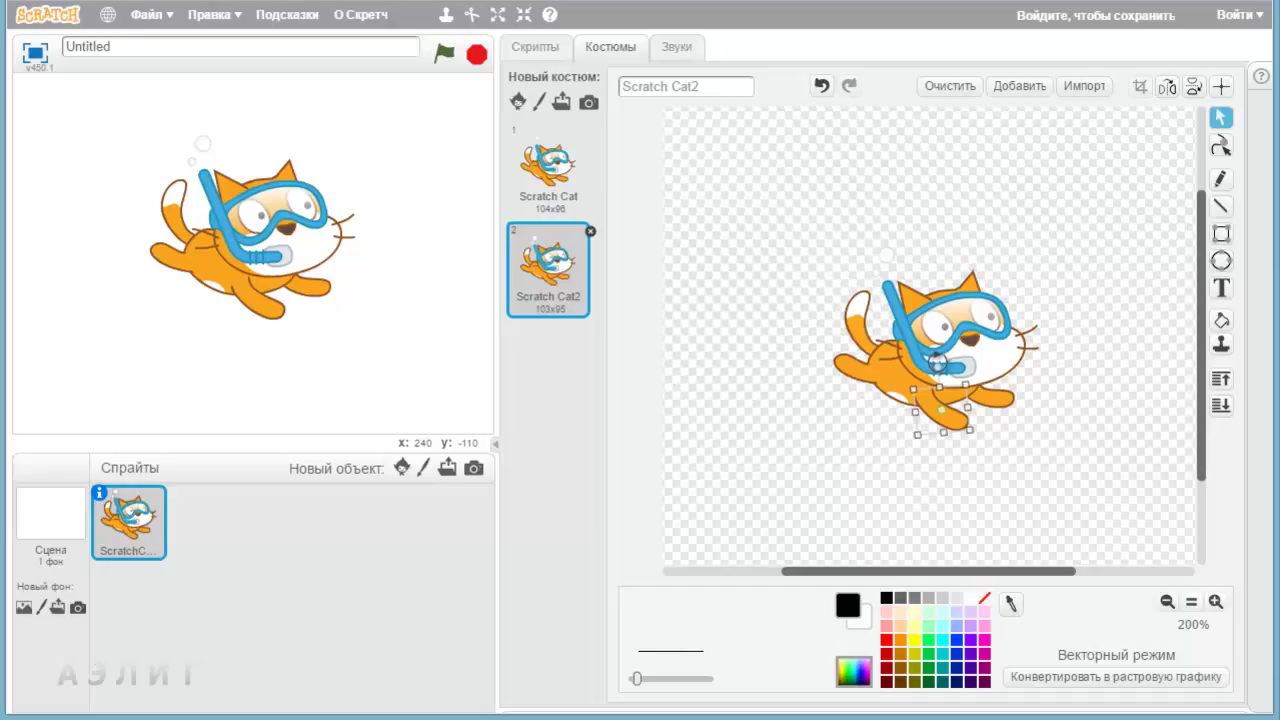
drag(938, 362, 926, 358)
click(1001, 400)
drag(982, 352, 977, 415)
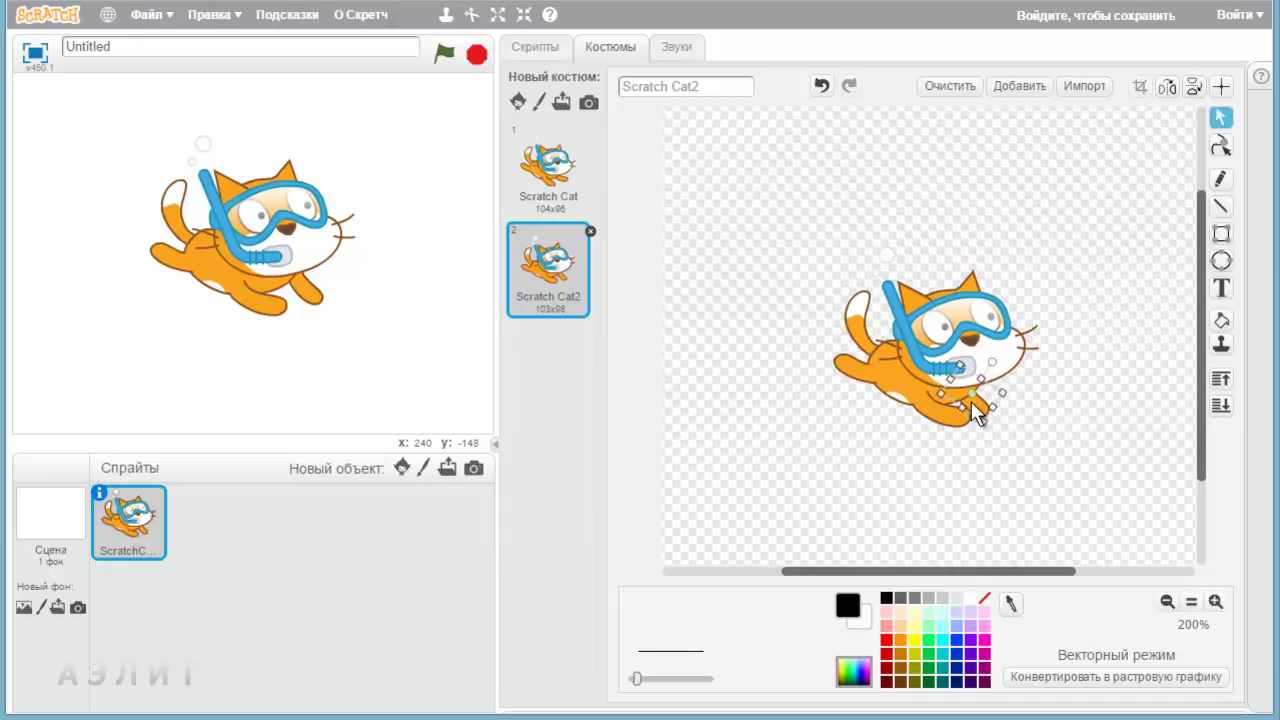
Alternate between the two costumes to compare the positions of the cat's paws.
click(545, 172)
click(535, 262)
click(540, 175)
click(540, 264)
click(545, 172)
click(548, 258)
click(543, 172)
click(548, 262)
click(548, 180)
click(551, 276)
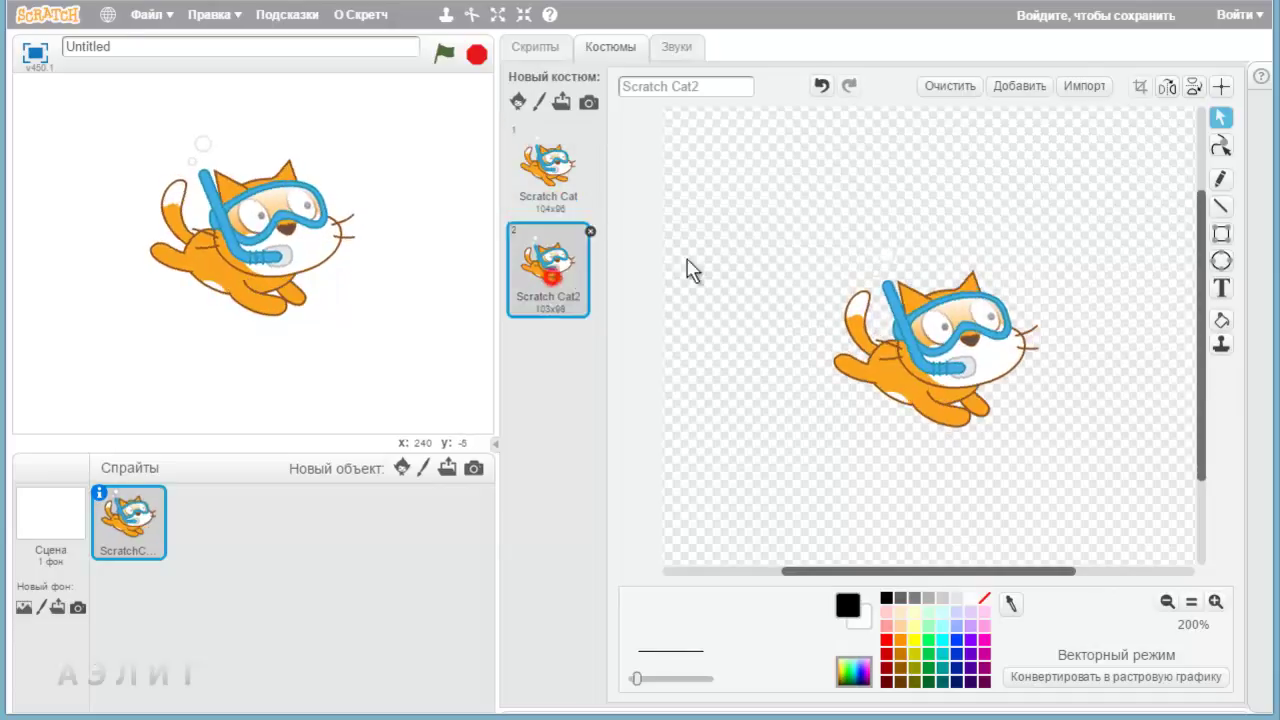
Move the large and the small air bubble higher above the snorkel in the Scratch Cat2 costume.
click(886, 253)
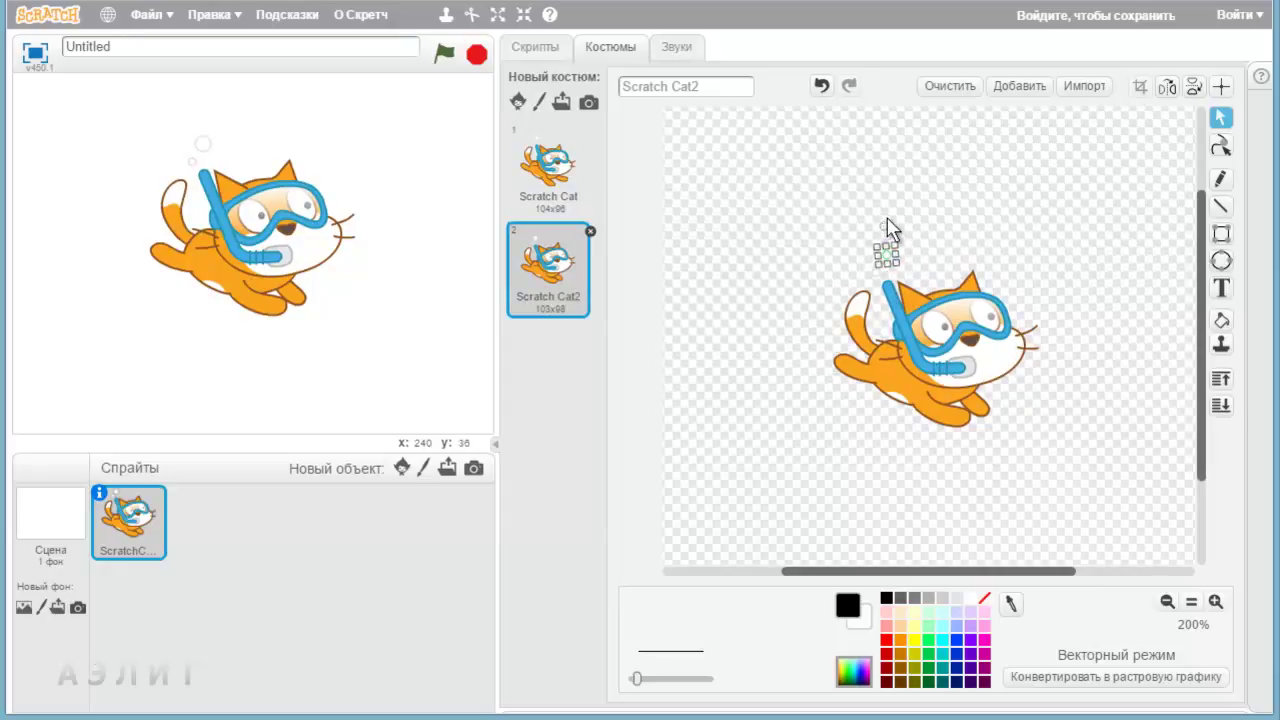
mouse_move(885, 254)
mouse_down()
mouse_move(884, 229)
mouse_move(879, 251)
mouse_up()
click(874, 271)
click(875, 268)
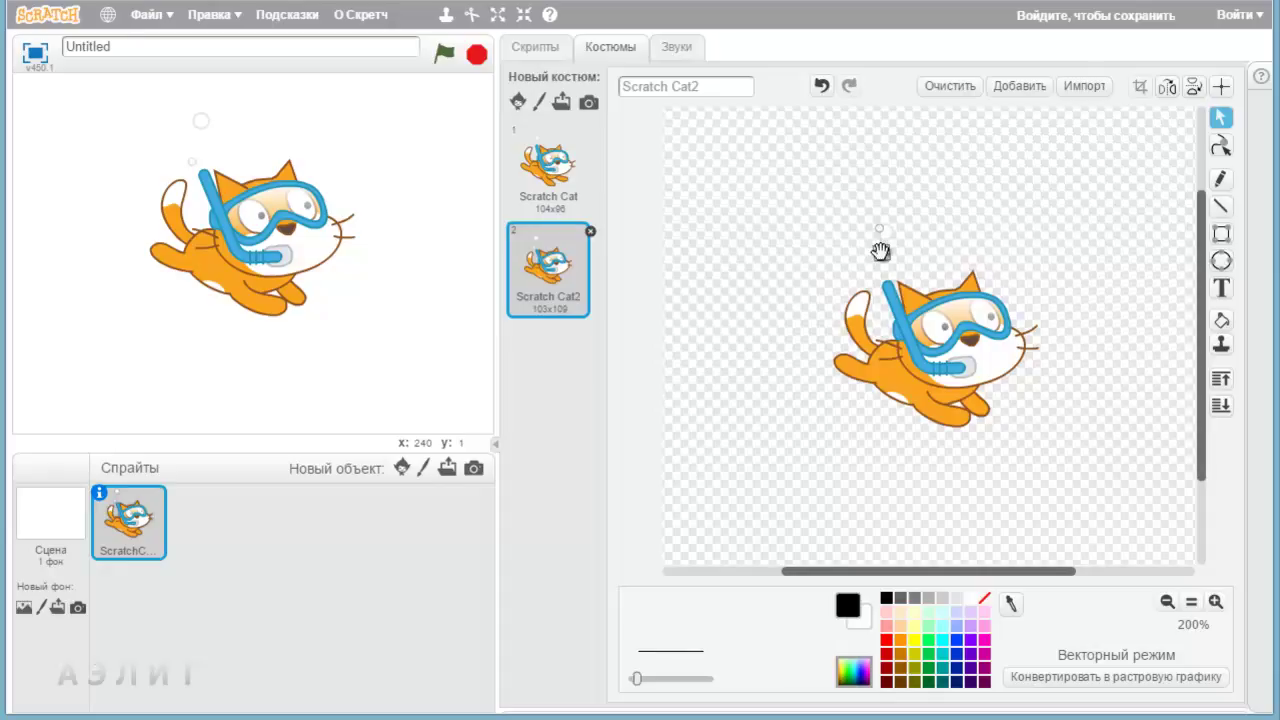
Duplicate the small bubble and place the copy between it and the tip of the snorkel.
click(1215, 601)
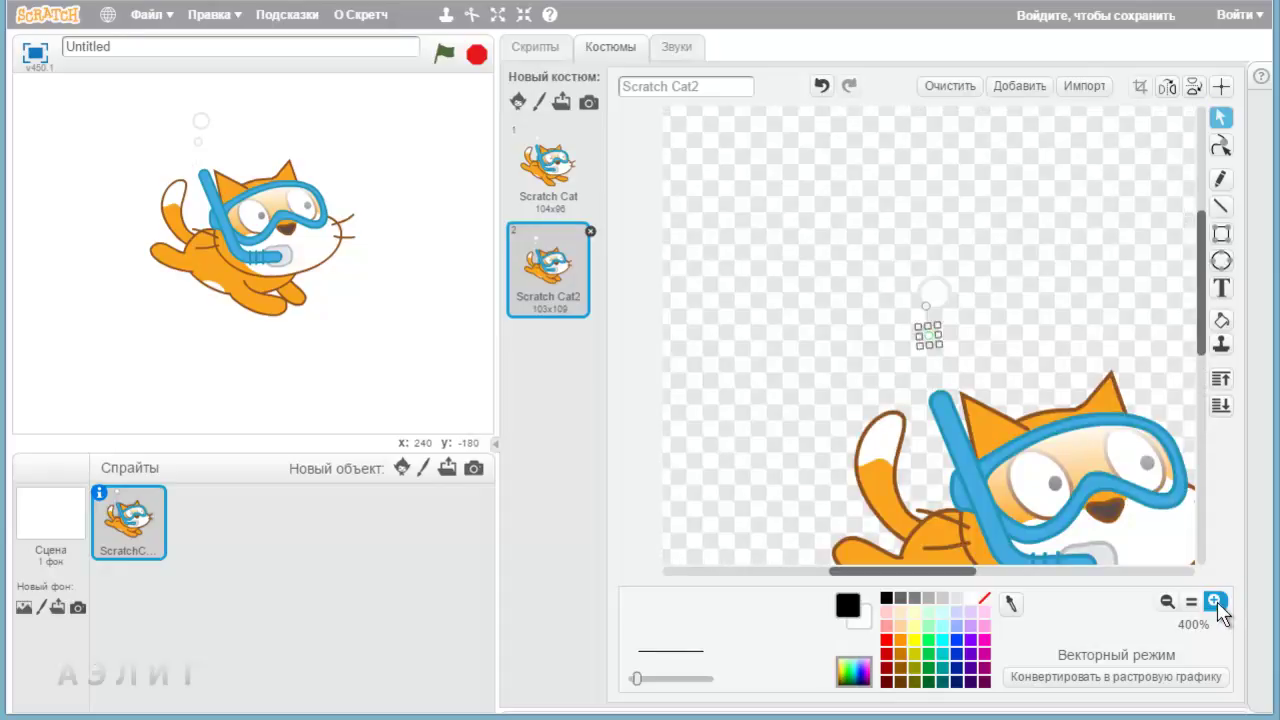
drag(973, 572, 986, 573)
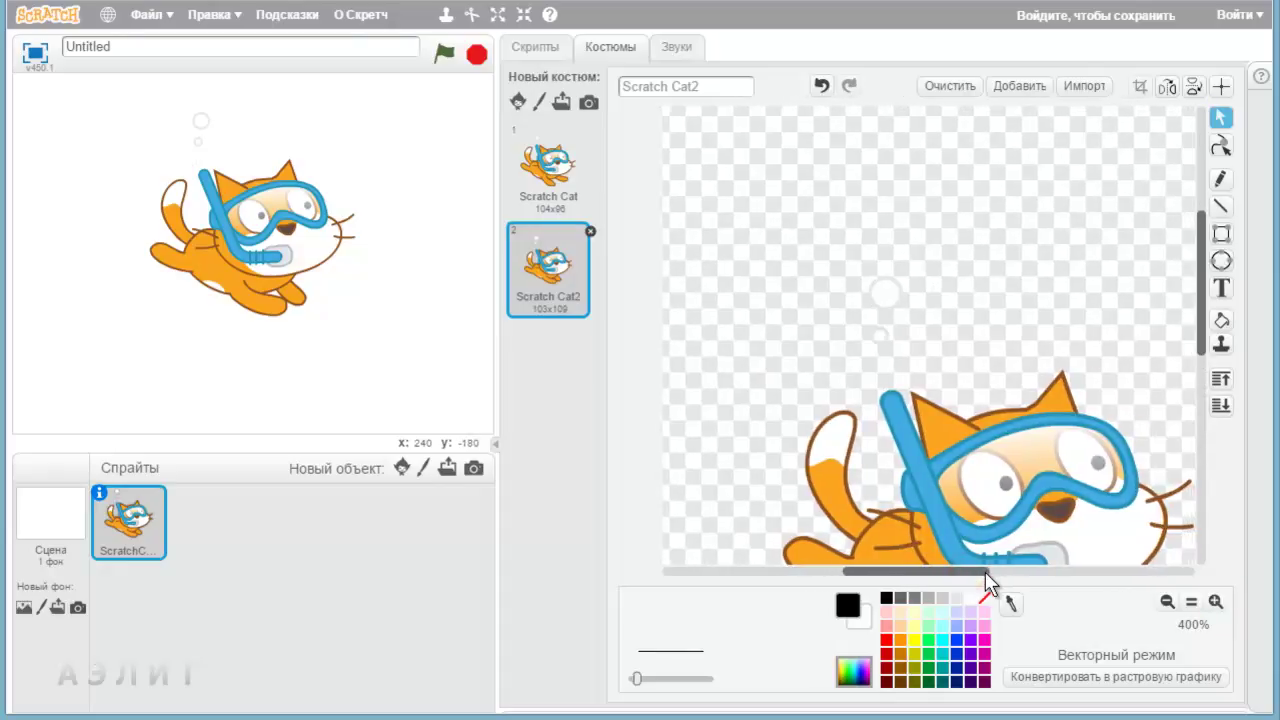
click(1215, 601)
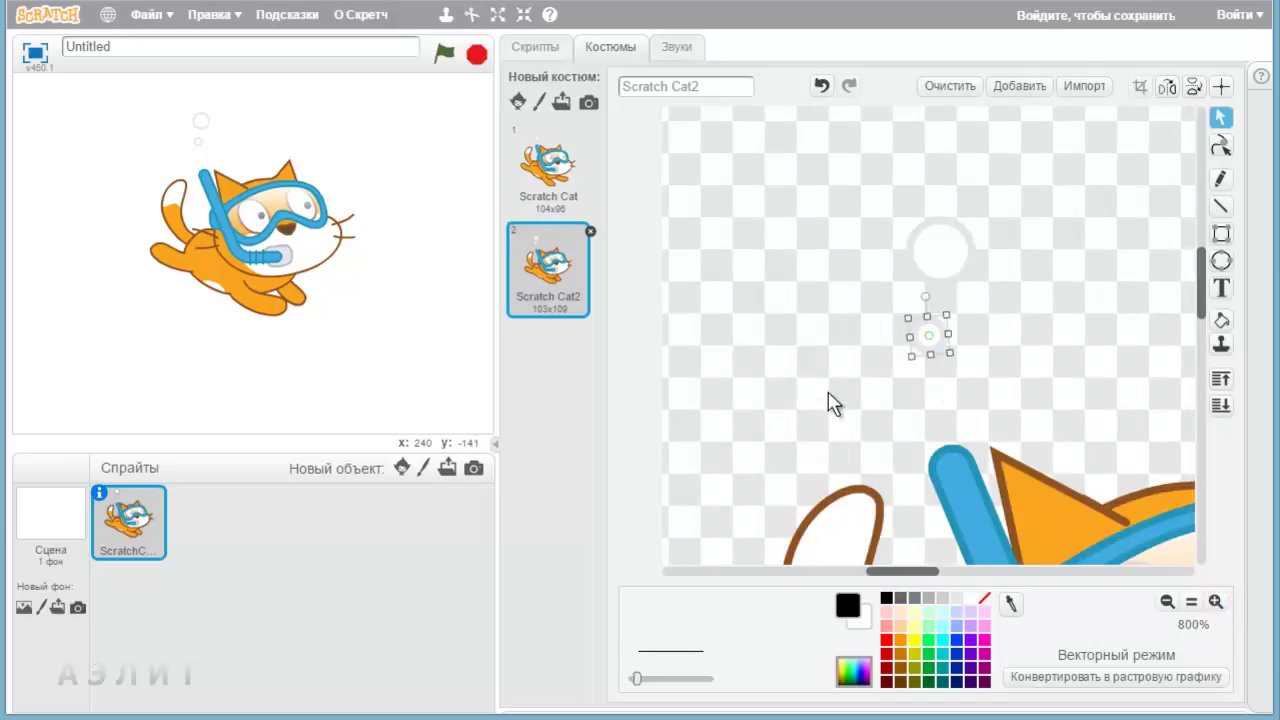
click(1221, 341)
click(930, 334)
drag(929, 334, 906, 410)
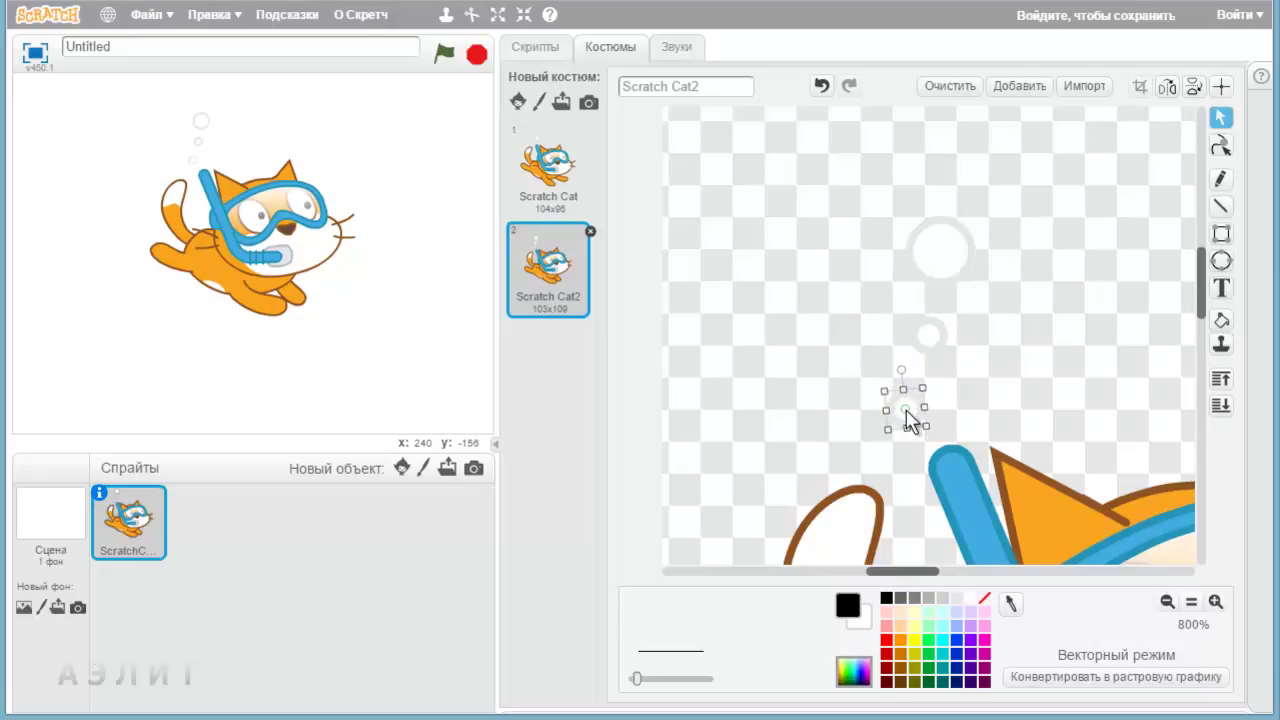
Duplicate the lowest bubble and place the copy just left of the original small bubble.
click(1221, 341)
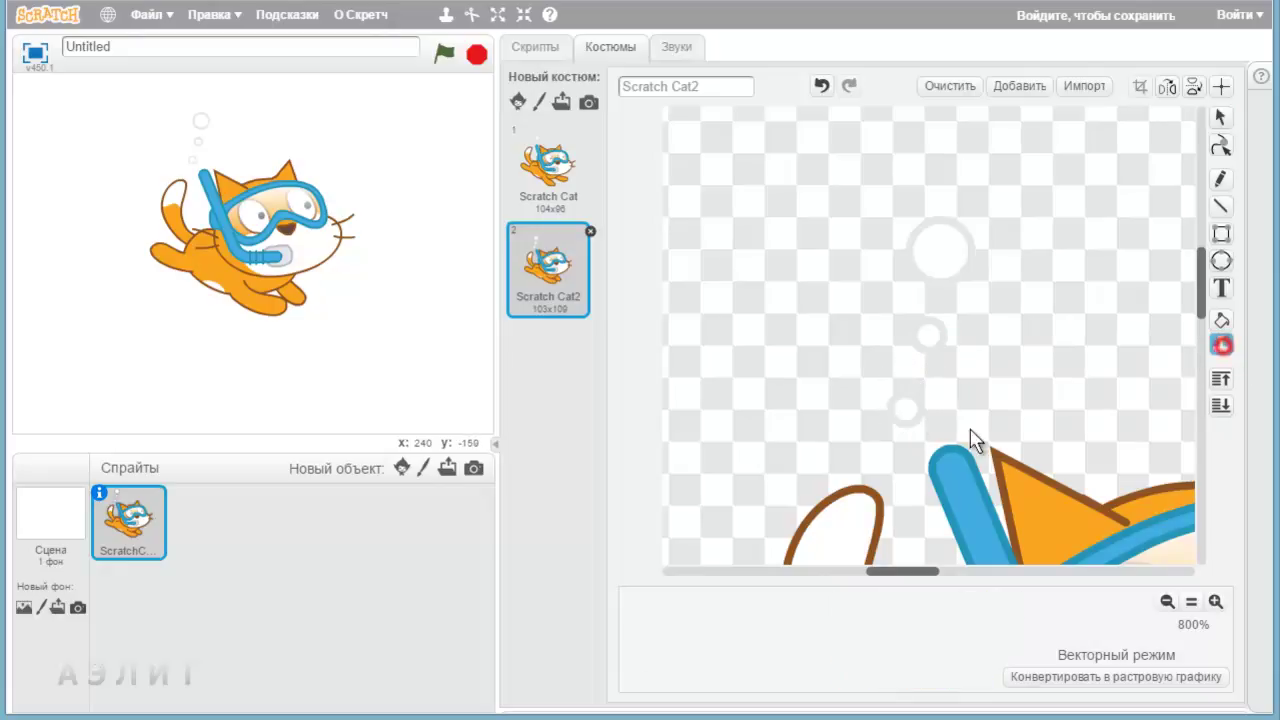
click(903, 408)
drag(903, 406, 883, 347)
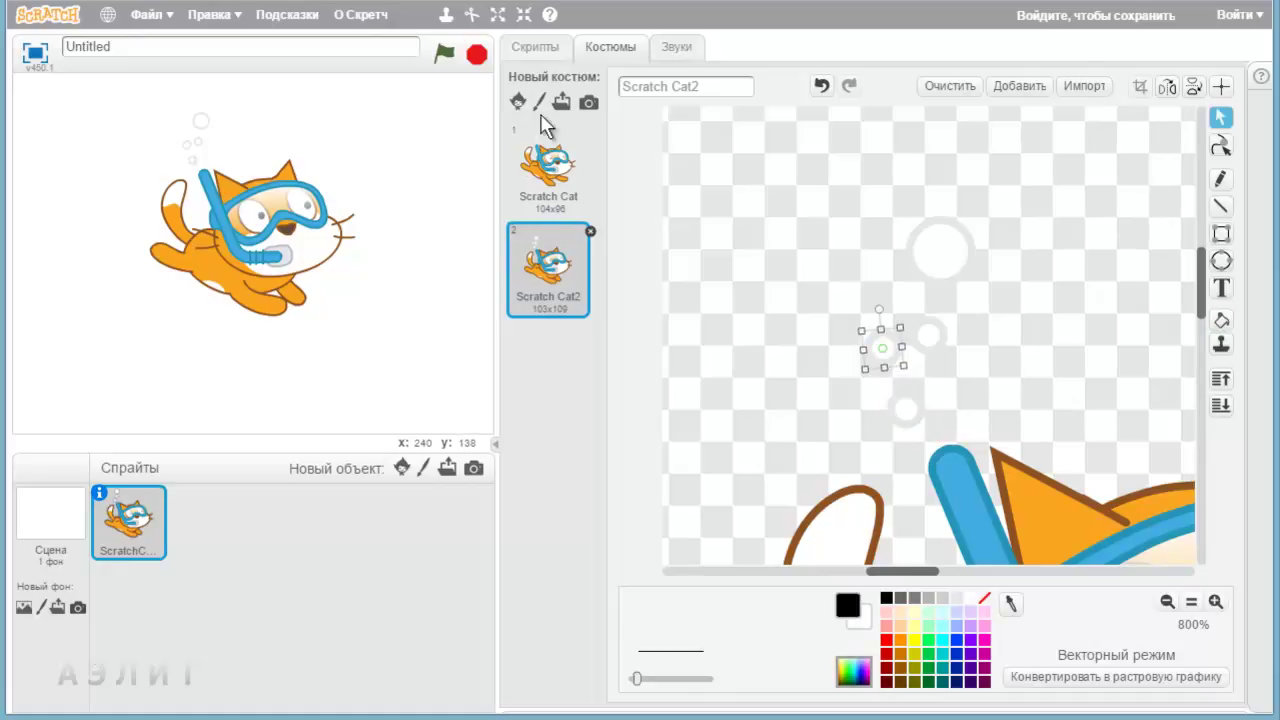
Group all cat parts and bubbles of Scratch Cat2 into one object and check it against the first costume.
click(1165, 601)
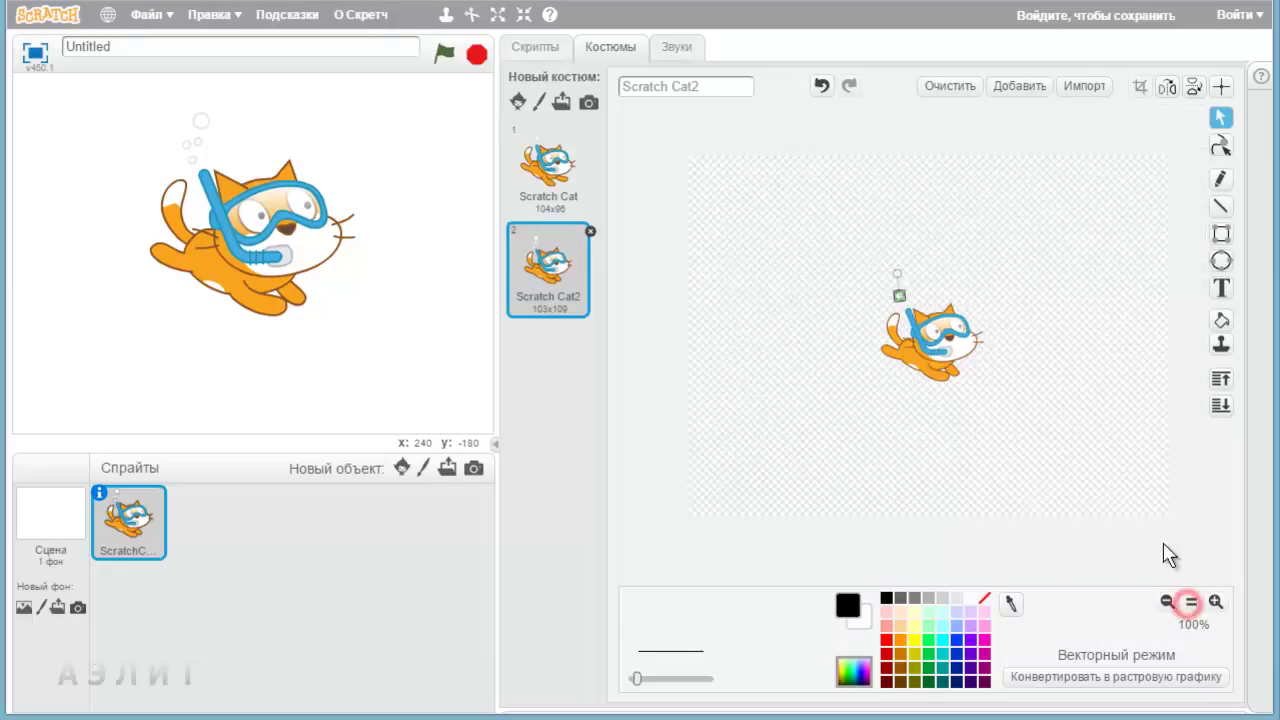
drag(817, 234, 1058, 470)
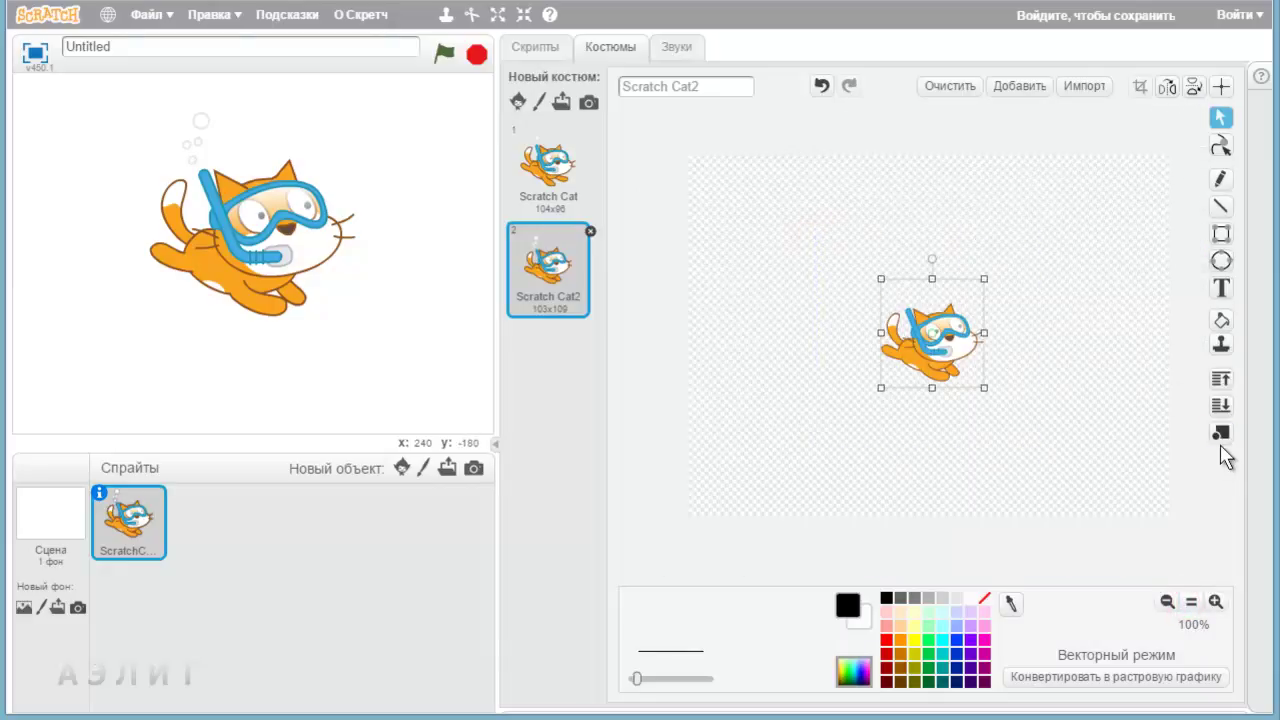
click(1222, 432)
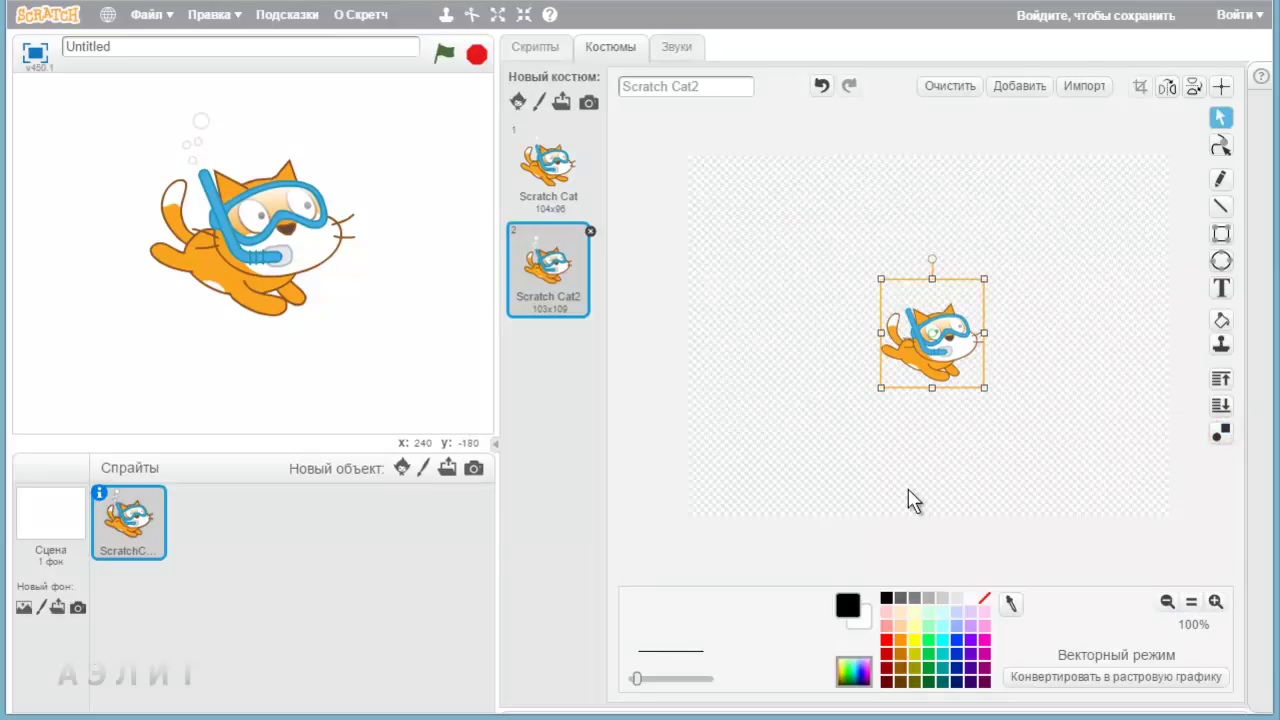
click(545, 165)
click(540, 160)
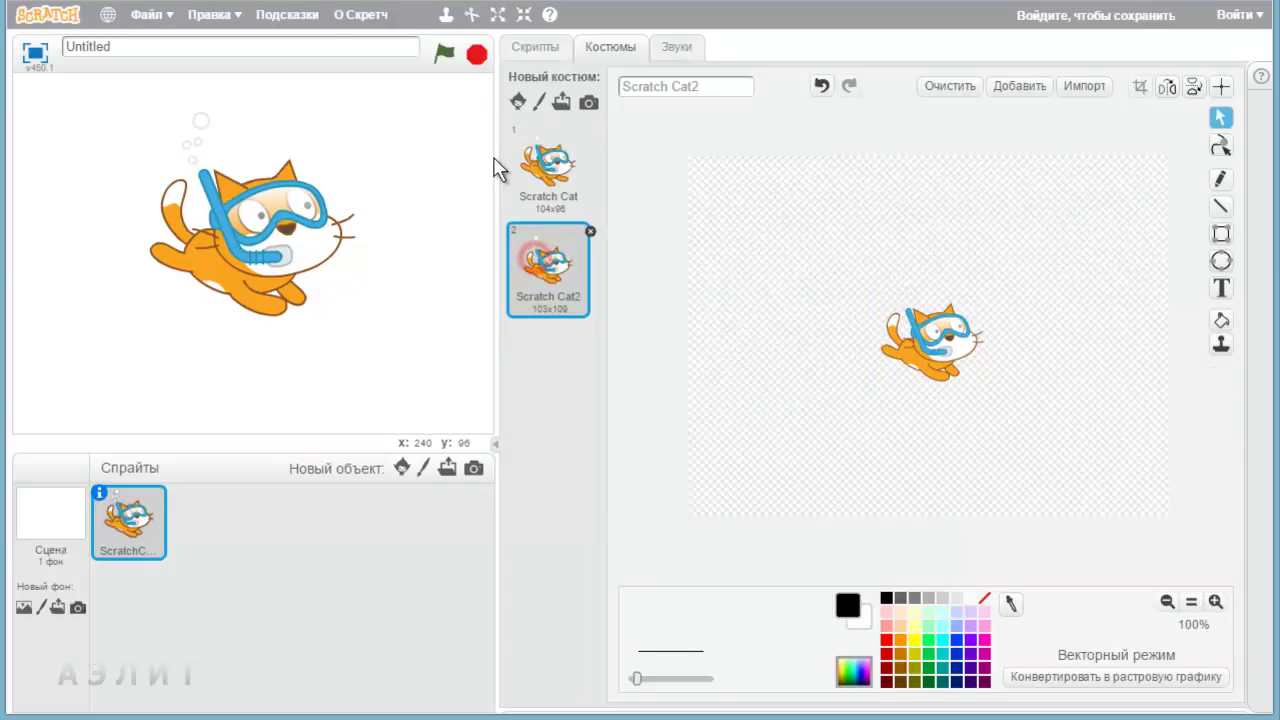
Build a "когда щелкнут по флажку" script with "следующий костюм" inside an "всегда" loop and run it.
click(521, 50)
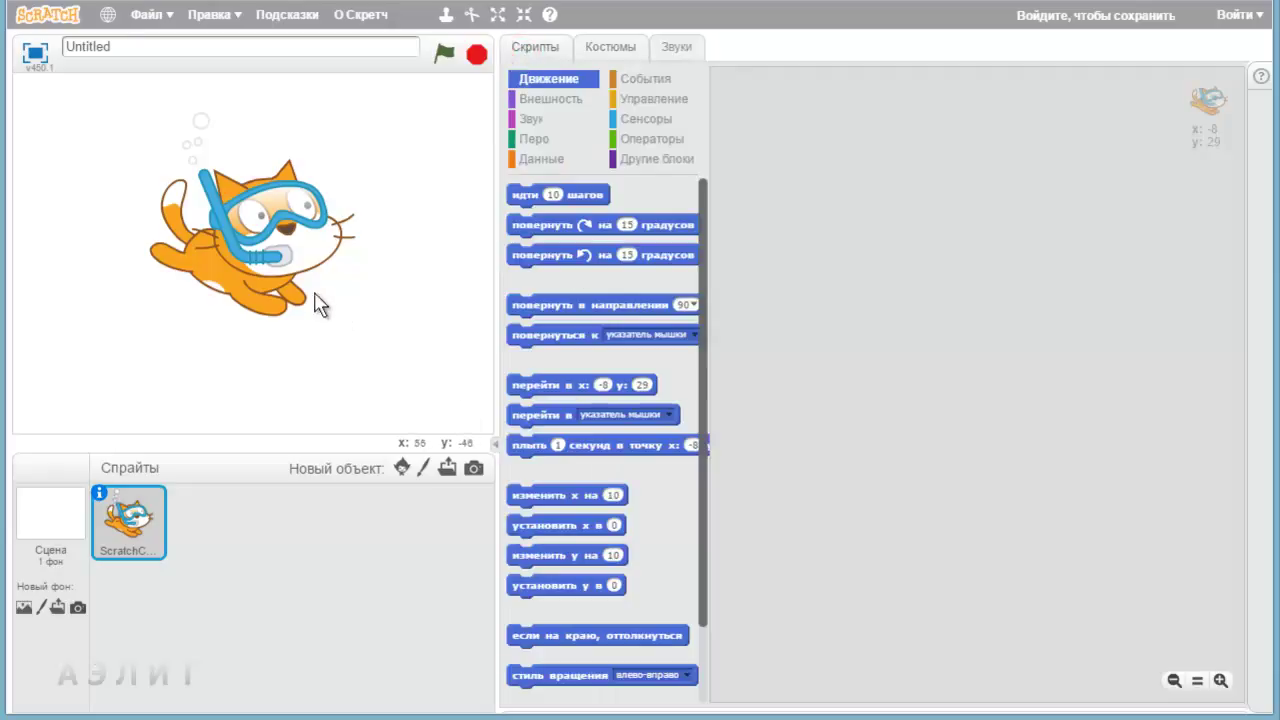
click(630, 99)
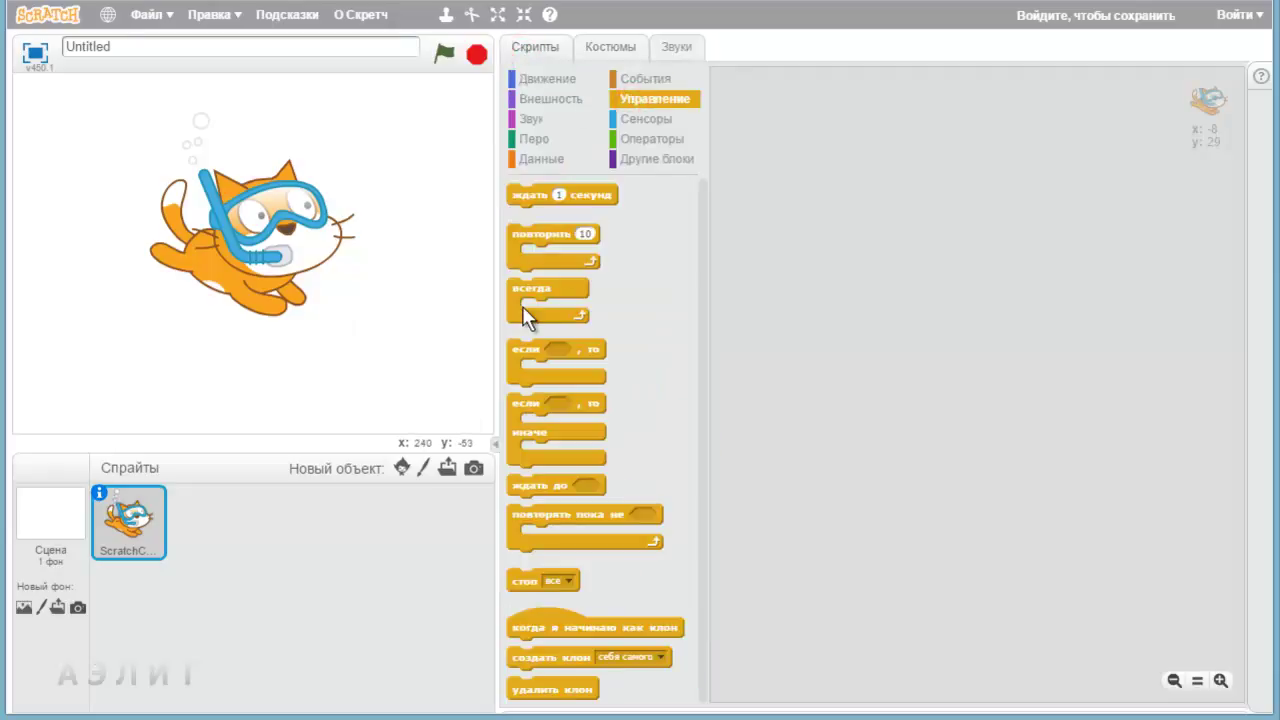
drag(522, 326, 769, 233)
click(645, 78)
drag(553, 196, 786, 158)
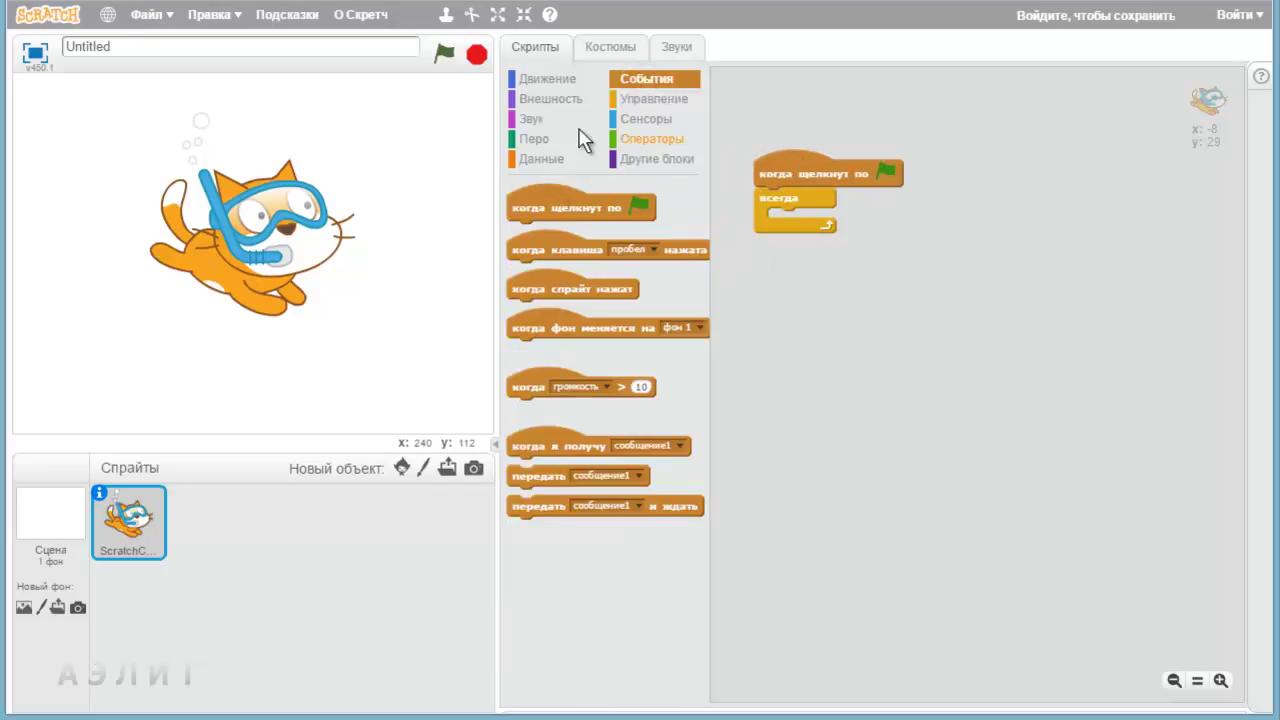
click(551, 99)
drag(537, 426, 800, 230)
click(446, 54)
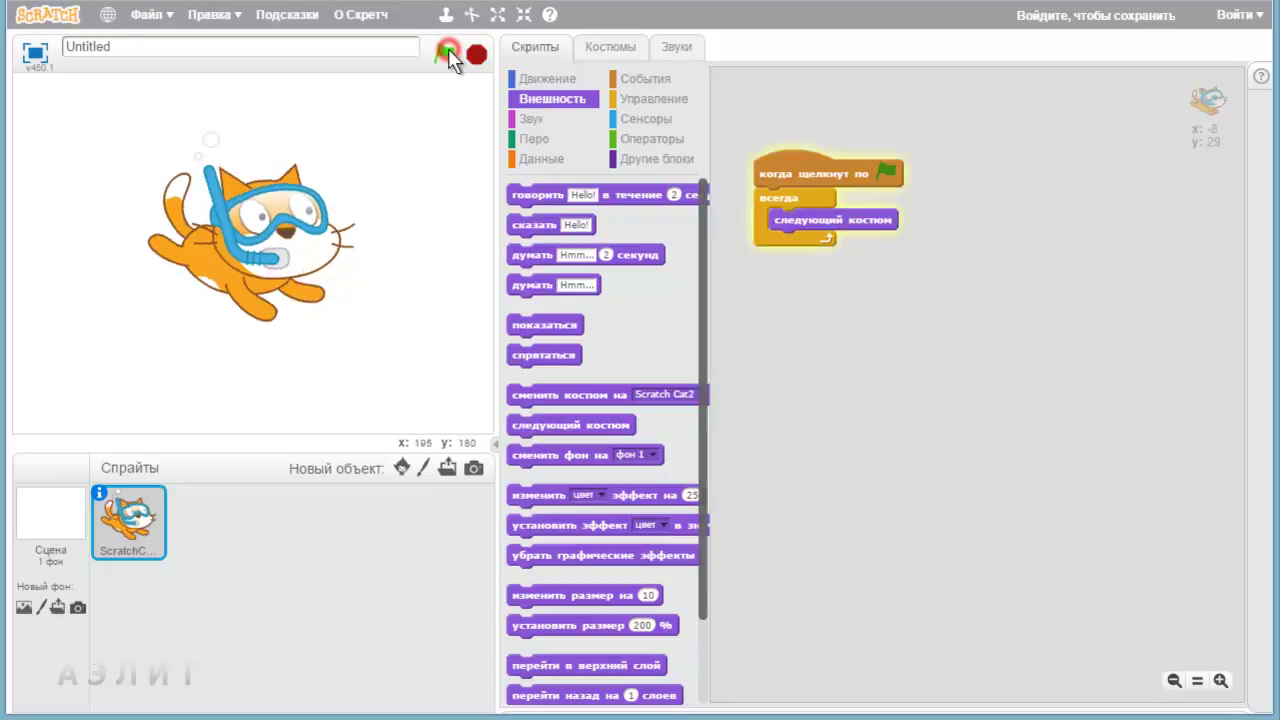
Add "ждать 1 секунд" after "следующий костюм" in the loop, then test-run the animation and stop it.
click(652, 100)
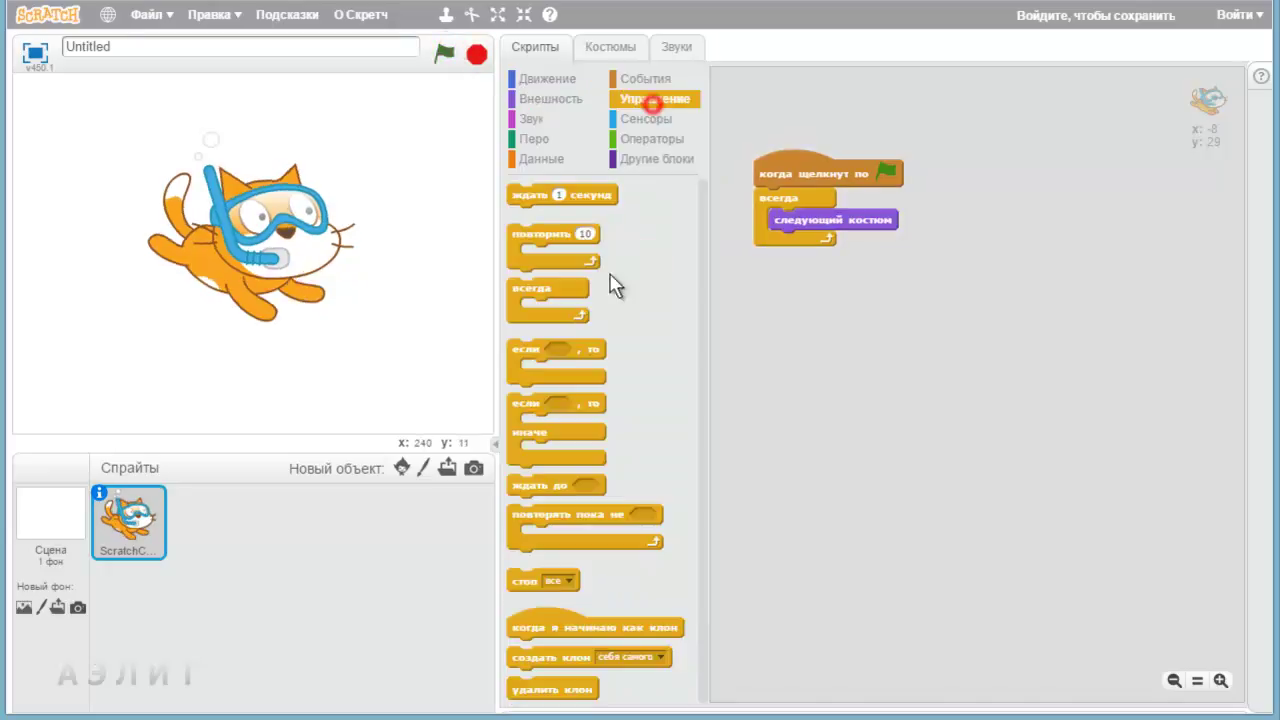
drag(530, 195, 793, 236)
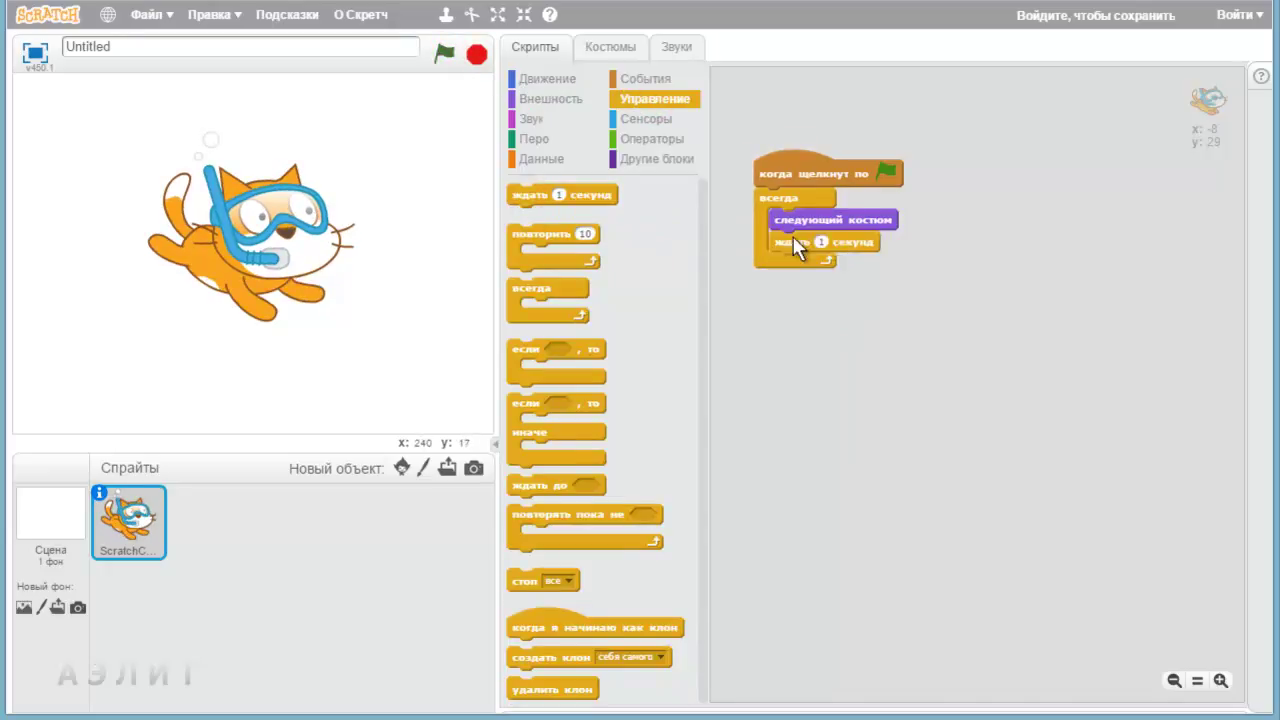
click(450, 52)
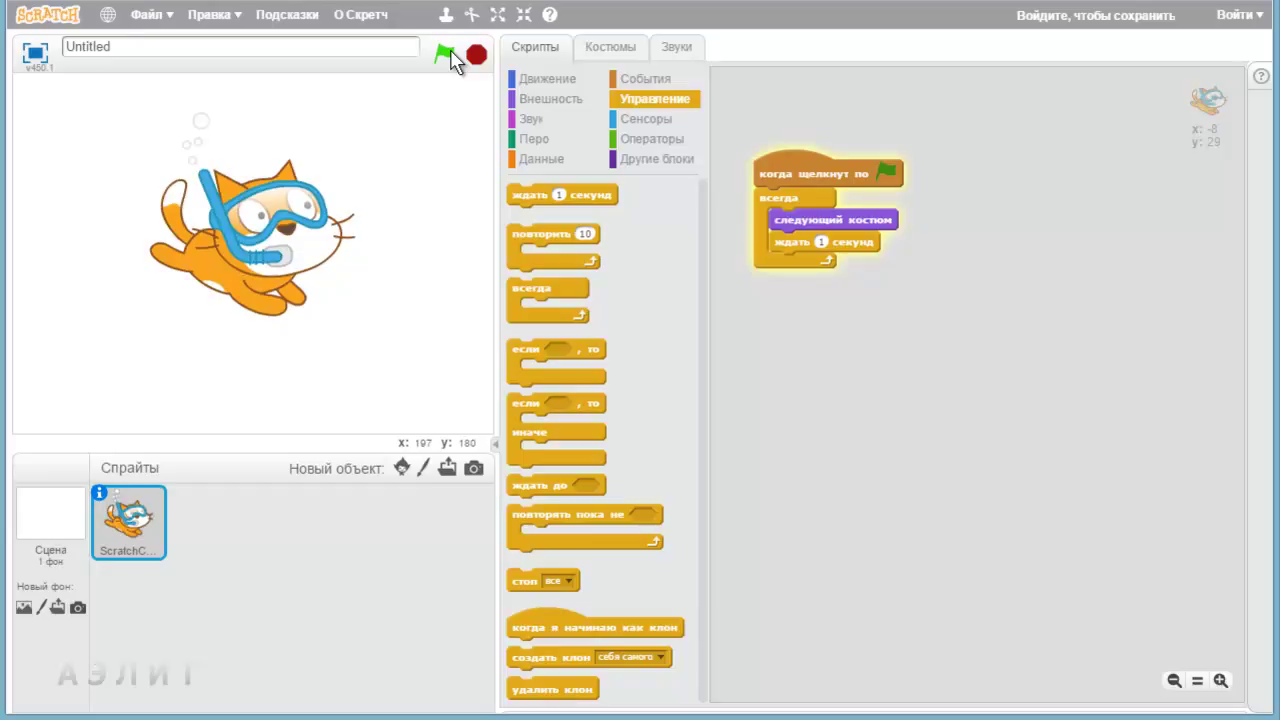
click(477, 56)
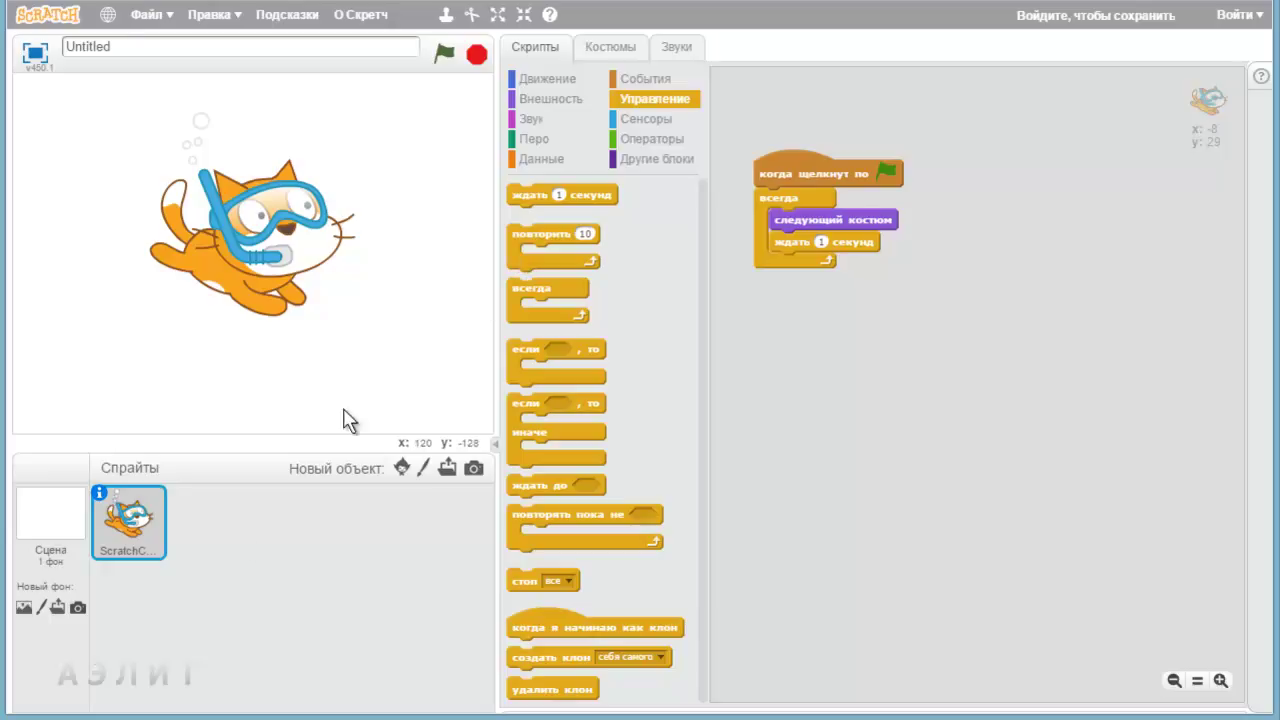
Shrink the diver cat on the stage to well under half its size with the shrink tool.
click(523, 14)
click(248, 235)
click(248, 235)
click(248, 235)
click(248, 233)
click(250, 233)
click(254, 233)
click(258, 232)
click(258, 232)
click(258, 232)
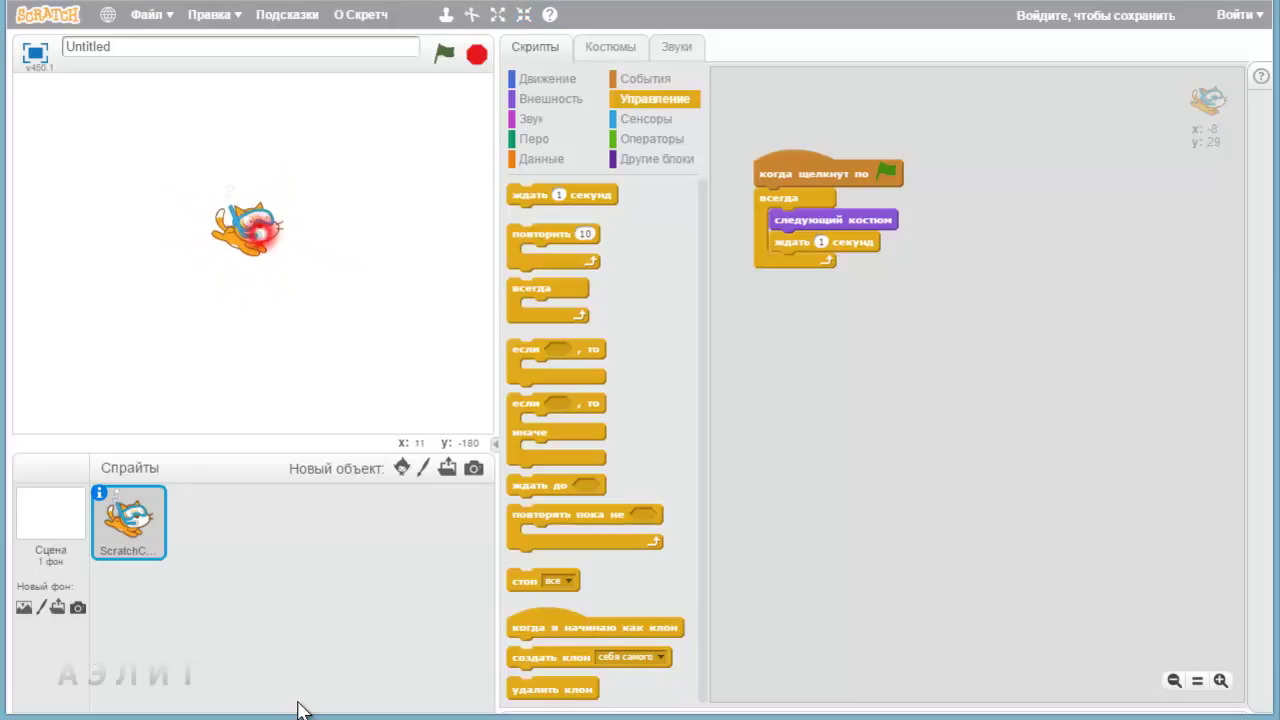
Add the Fish1 sprite from the "Подводный мир" theme of the sprite library.
click(401, 468)
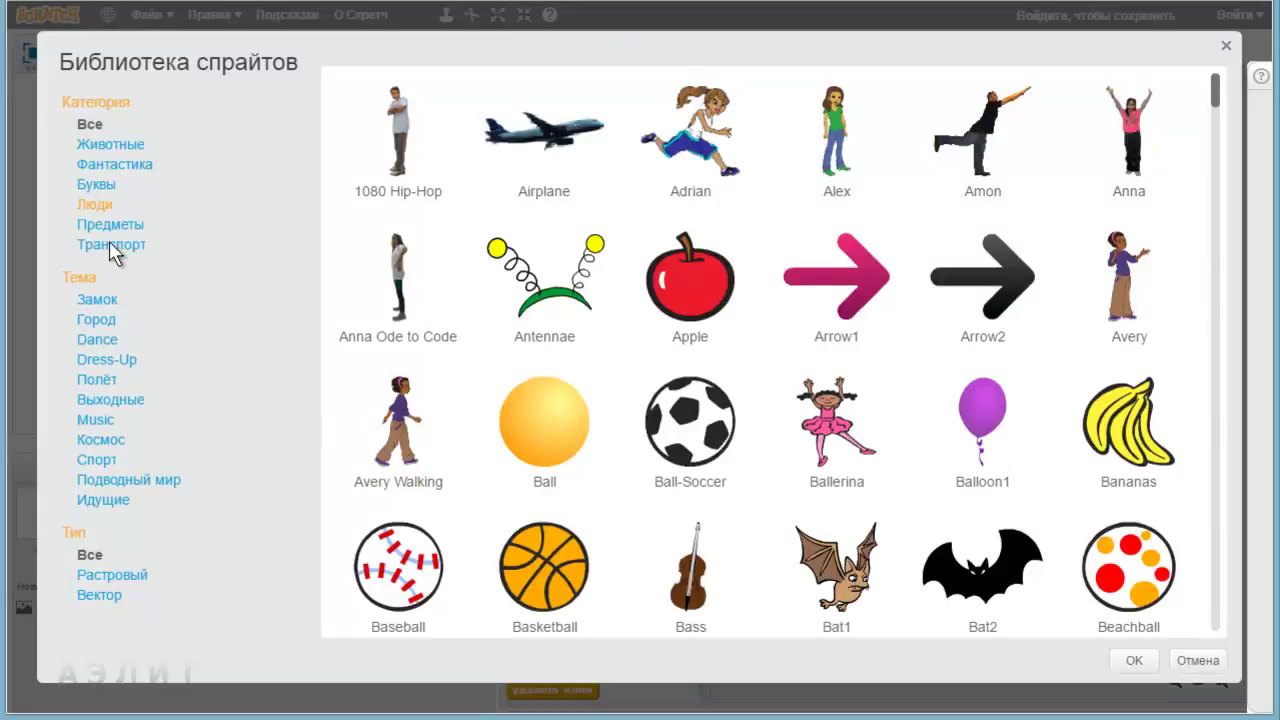
click(152, 479)
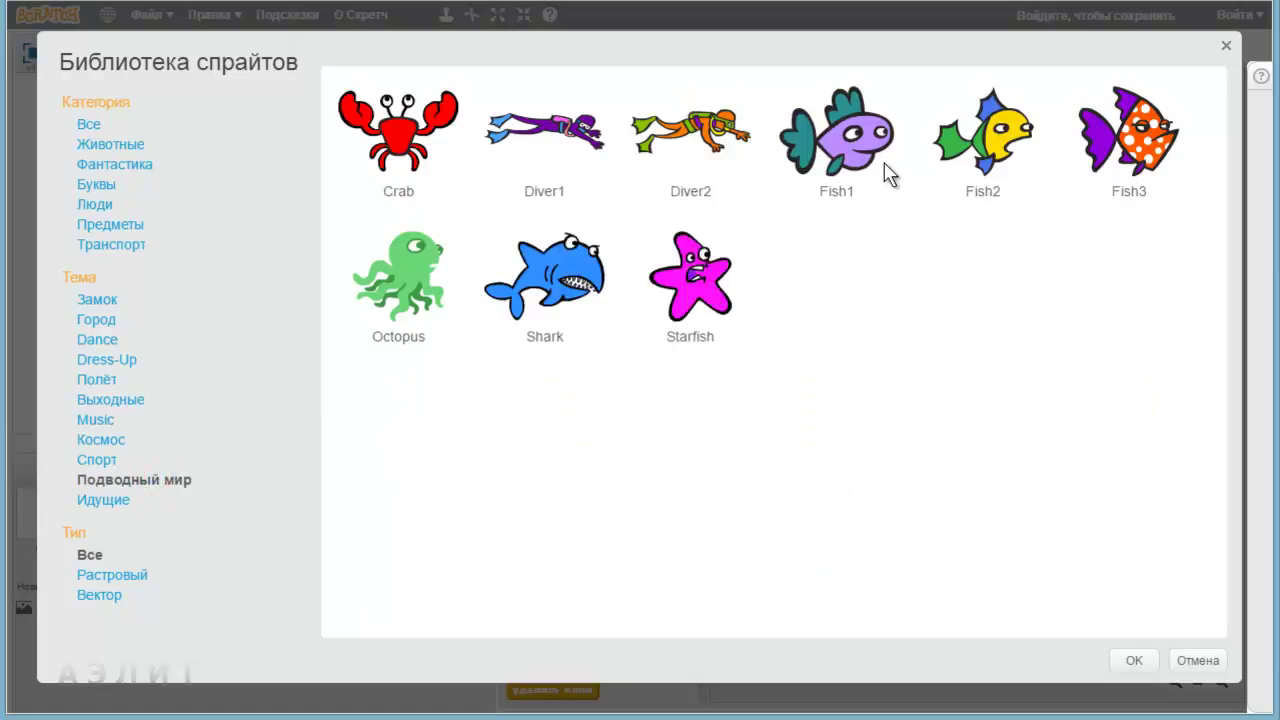
click(840, 155)
click(1134, 660)
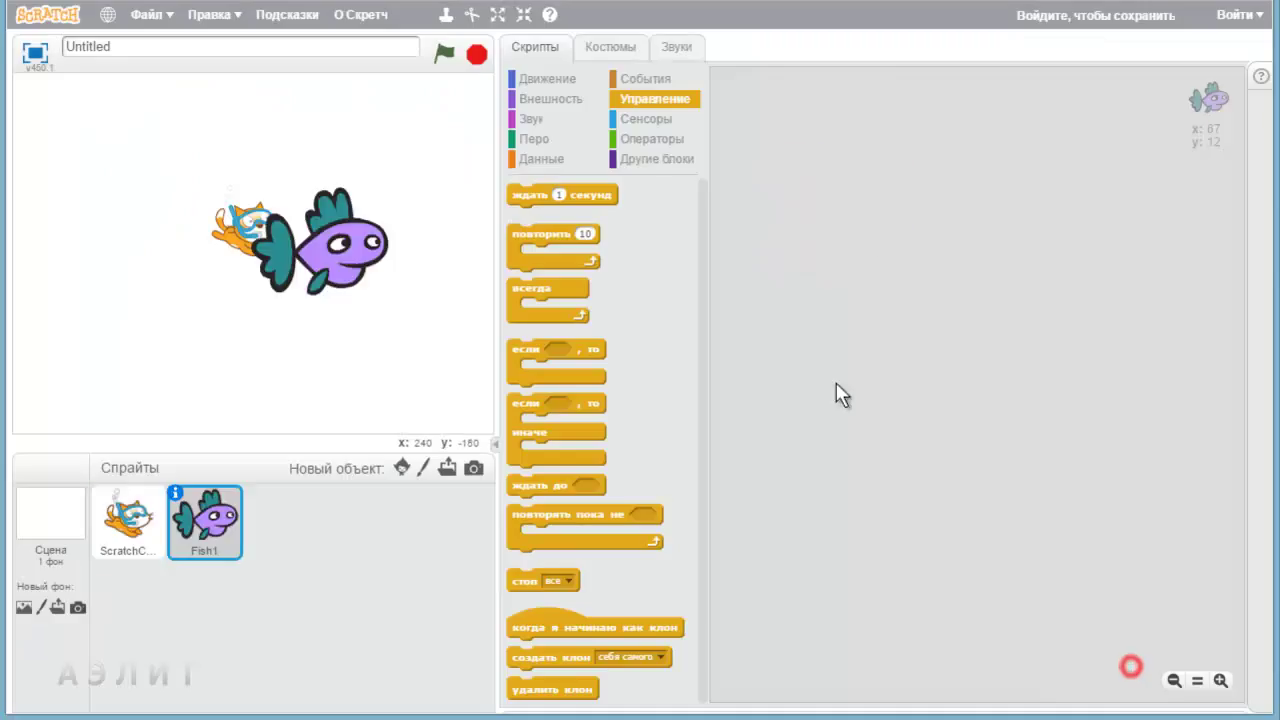
Add the Fish2 sprite from the library's "Подводный мир" theme.
click(403, 468)
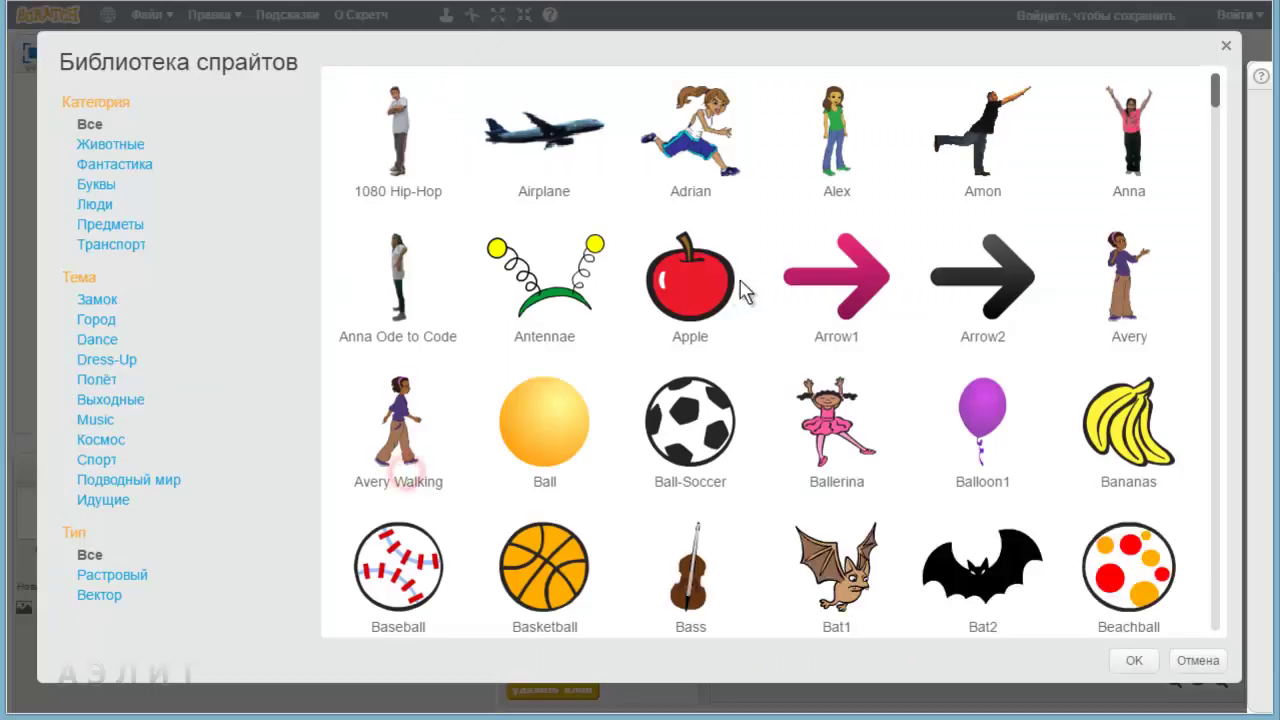
click(100, 479)
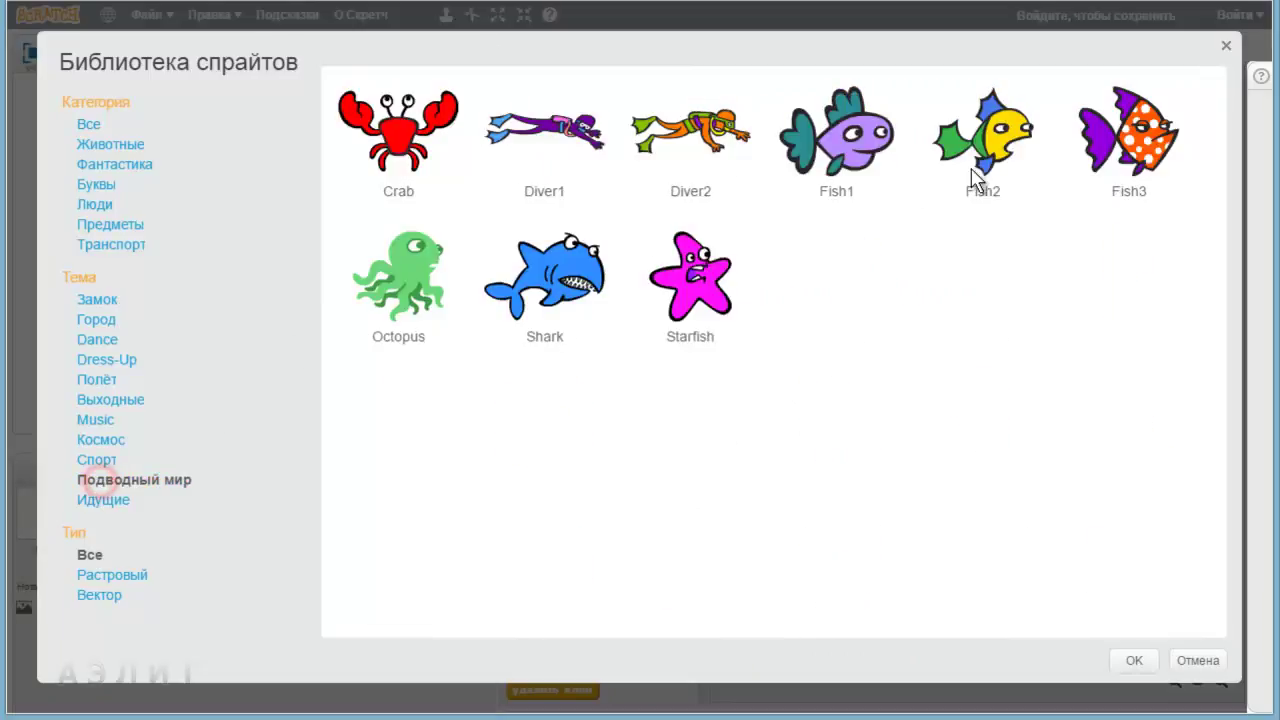
click(1005, 157)
click(1132, 661)
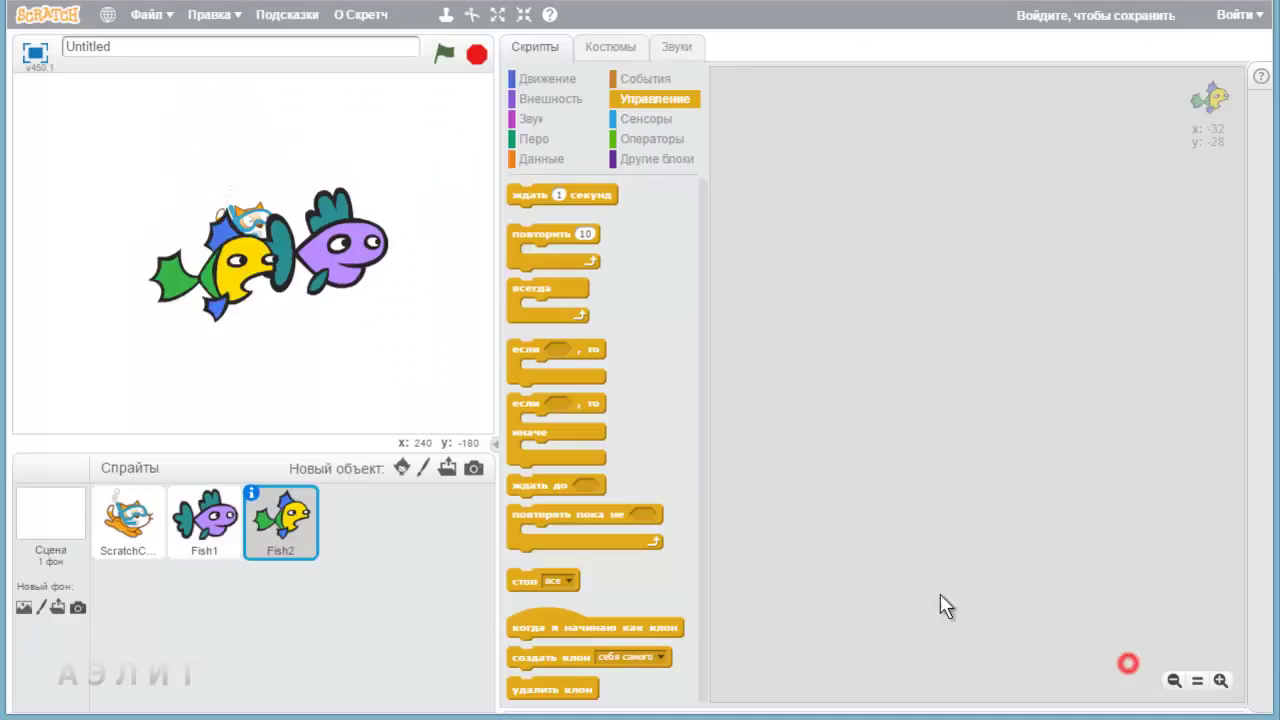
Add the Starfish sprite from the library's "Подводный мир" theme.
click(400, 468)
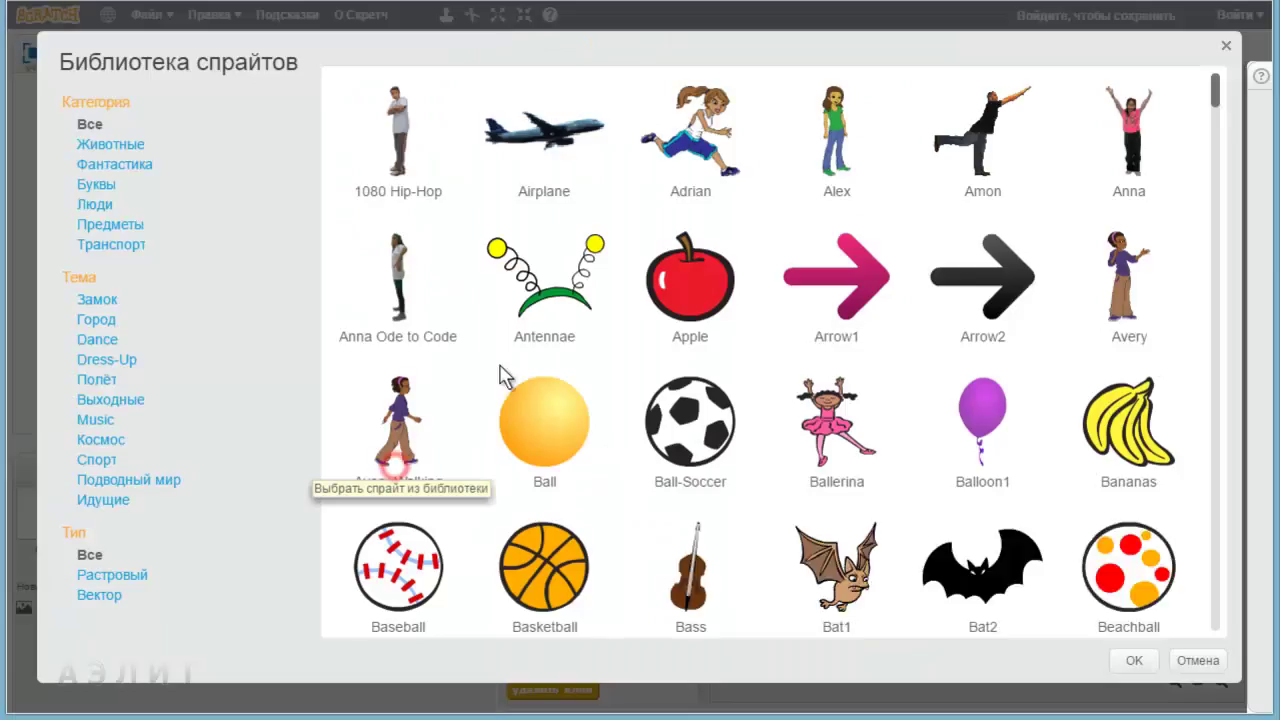
click(103, 485)
click(692, 292)
click(1124, 655)
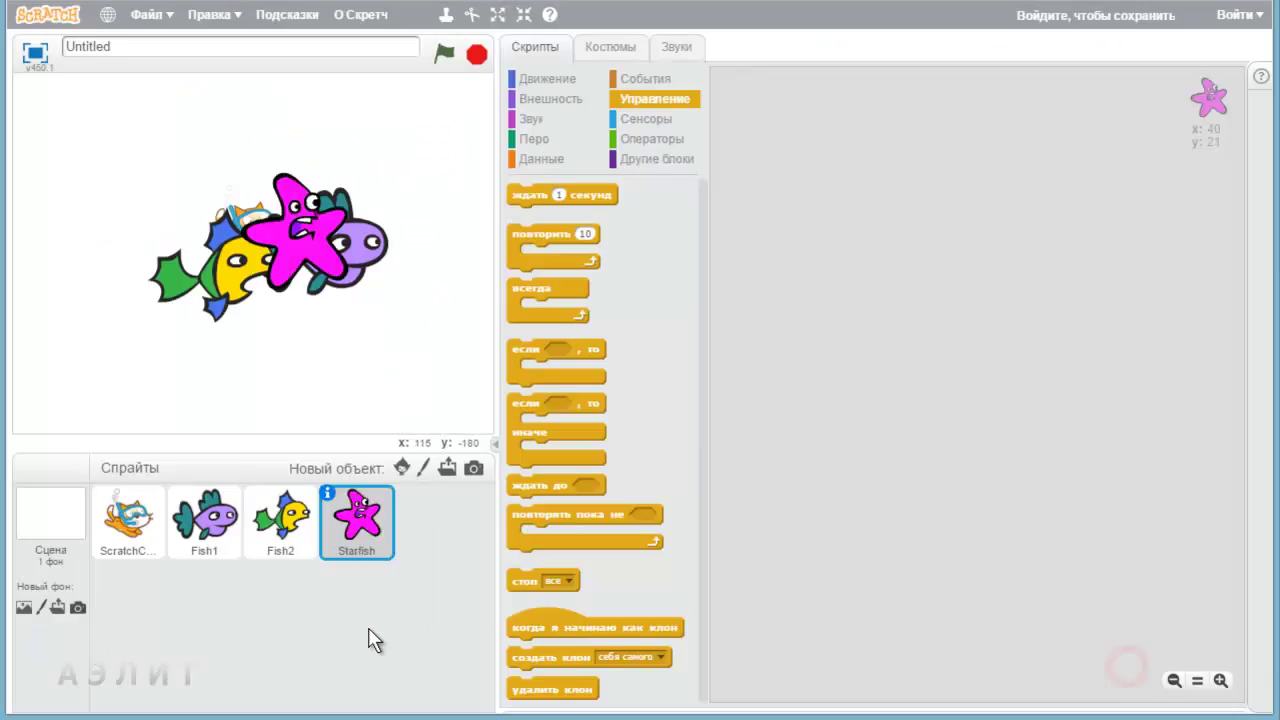
Spread the sprites over the stage: Fish2 at its lower left, Starfish at its lower right and Fish1 at its upper right.
drag(227, 274, 185, 378)
drag(302, 240, 392, 402)
drag(343, 240, 428, 145)
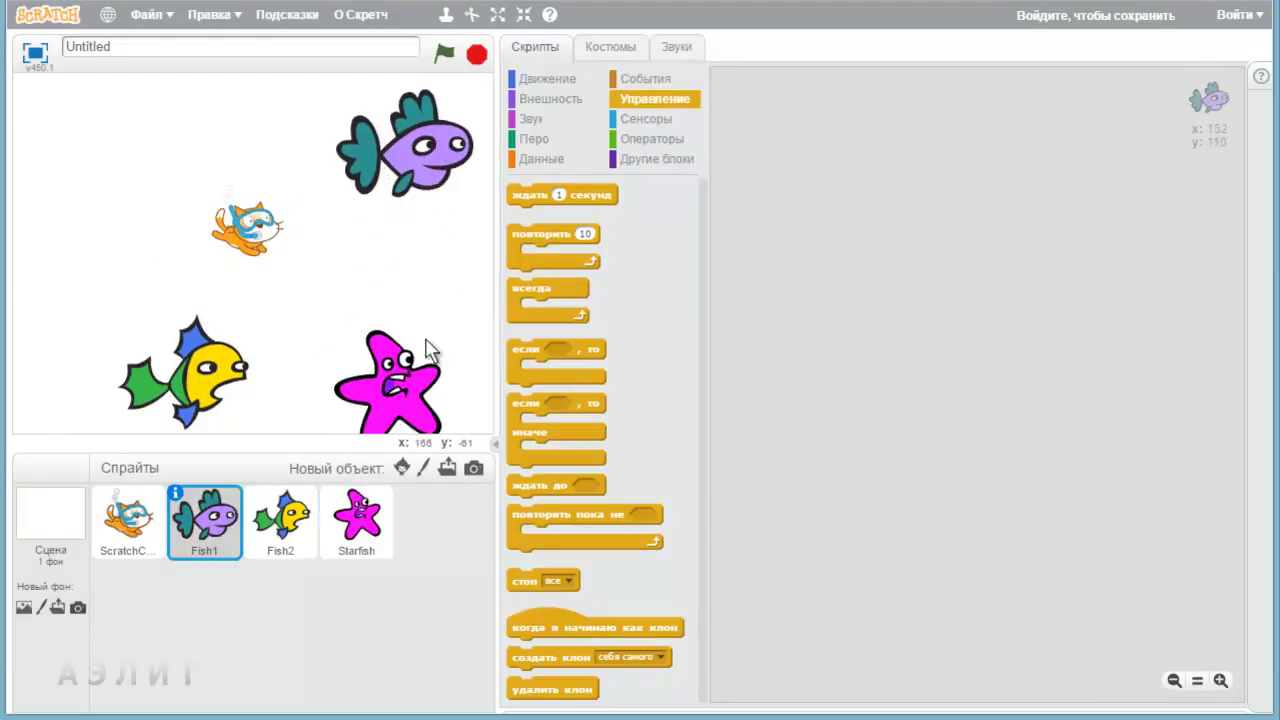
drag(400, 384, 422, 353)
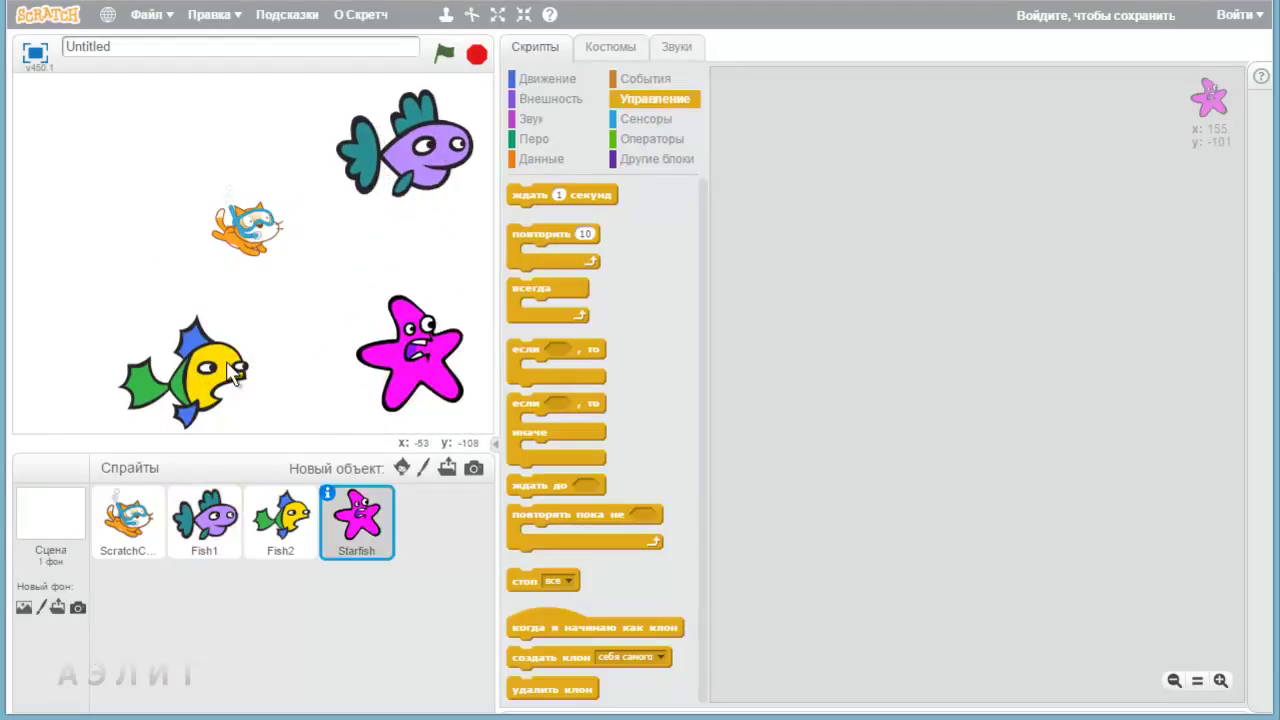
Give the stage the underwater3 backdrop from the "Подводный мир" theme, then test-run the project and stop it.
click(68, 515)
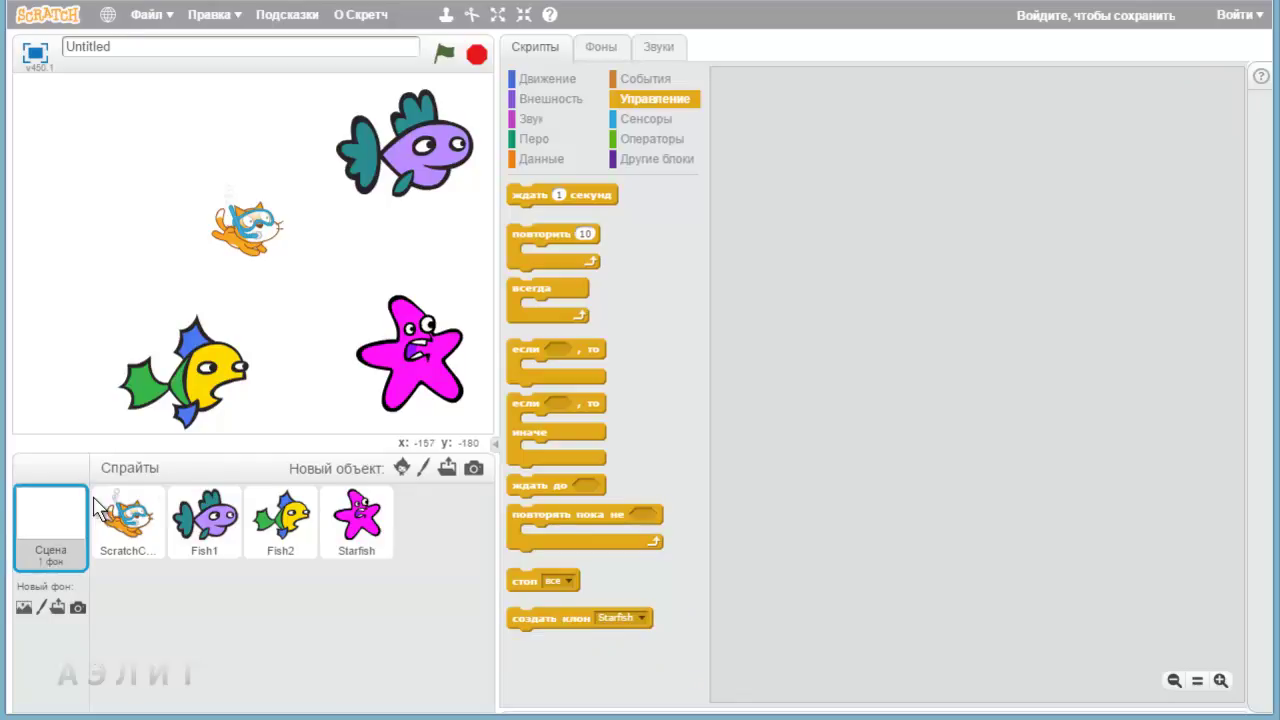
click(24, 608)
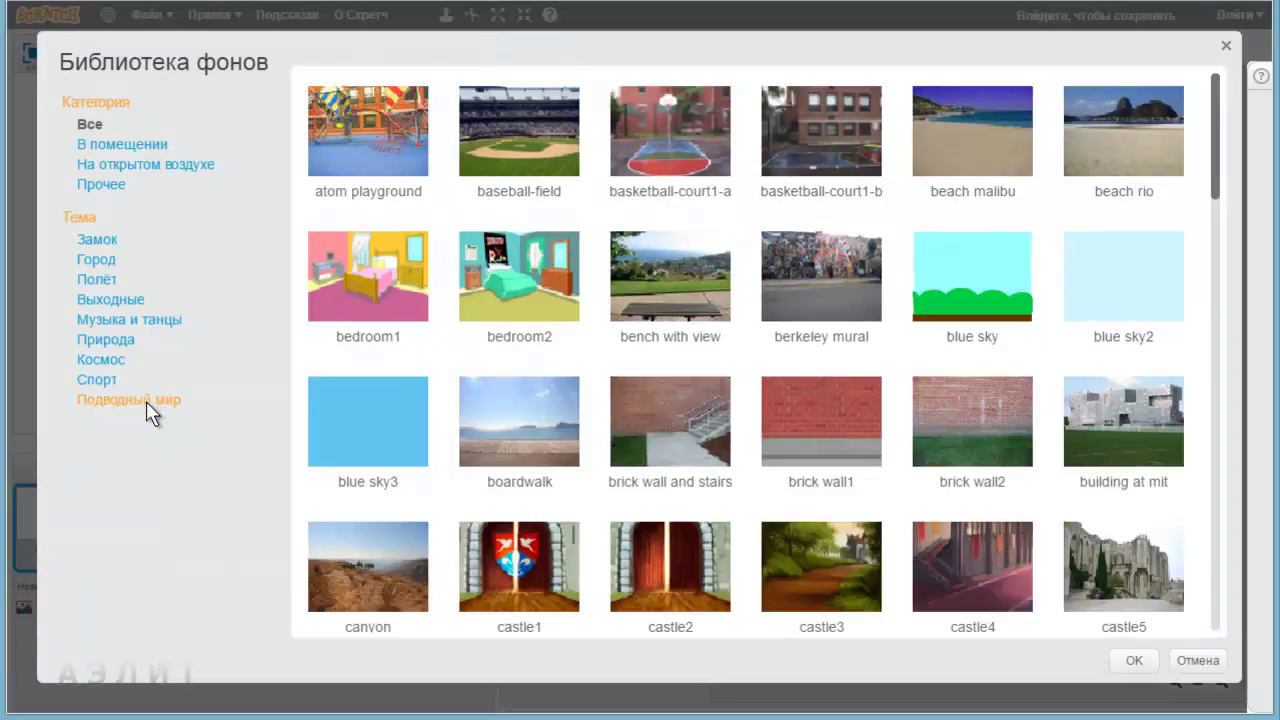
click(146, 400)
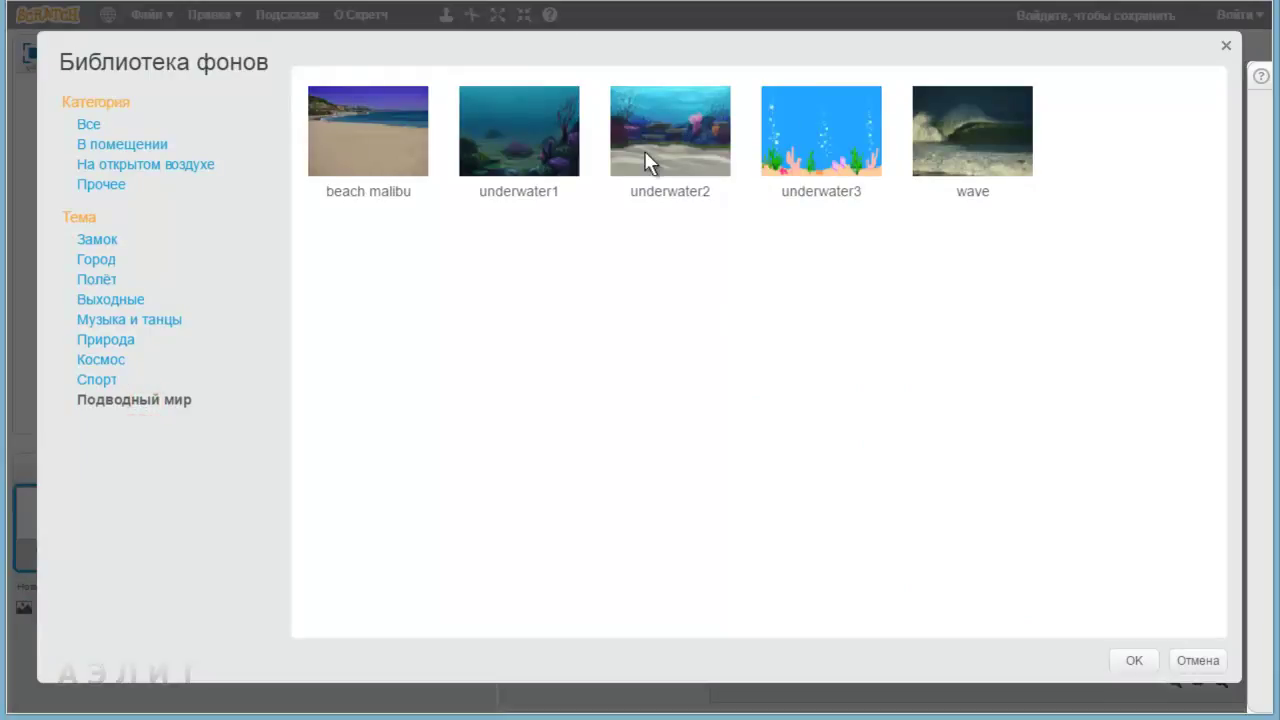
click(821, 146)
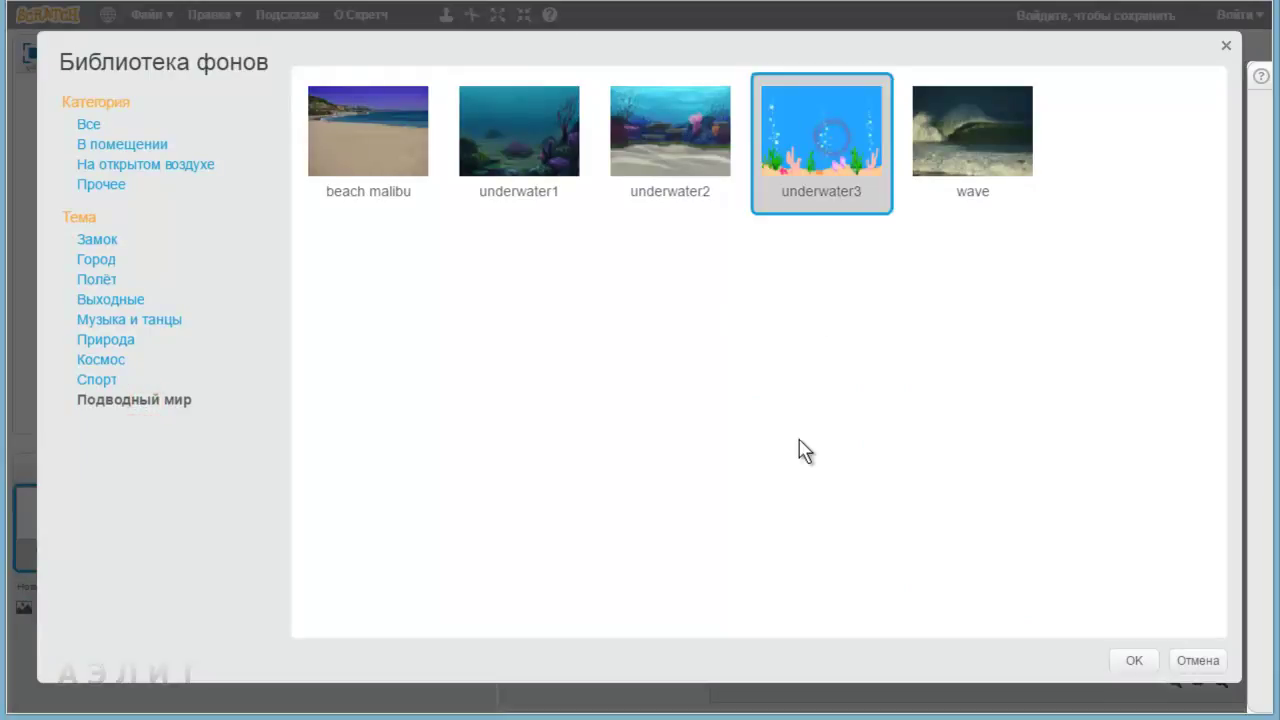
click(1130, 662)
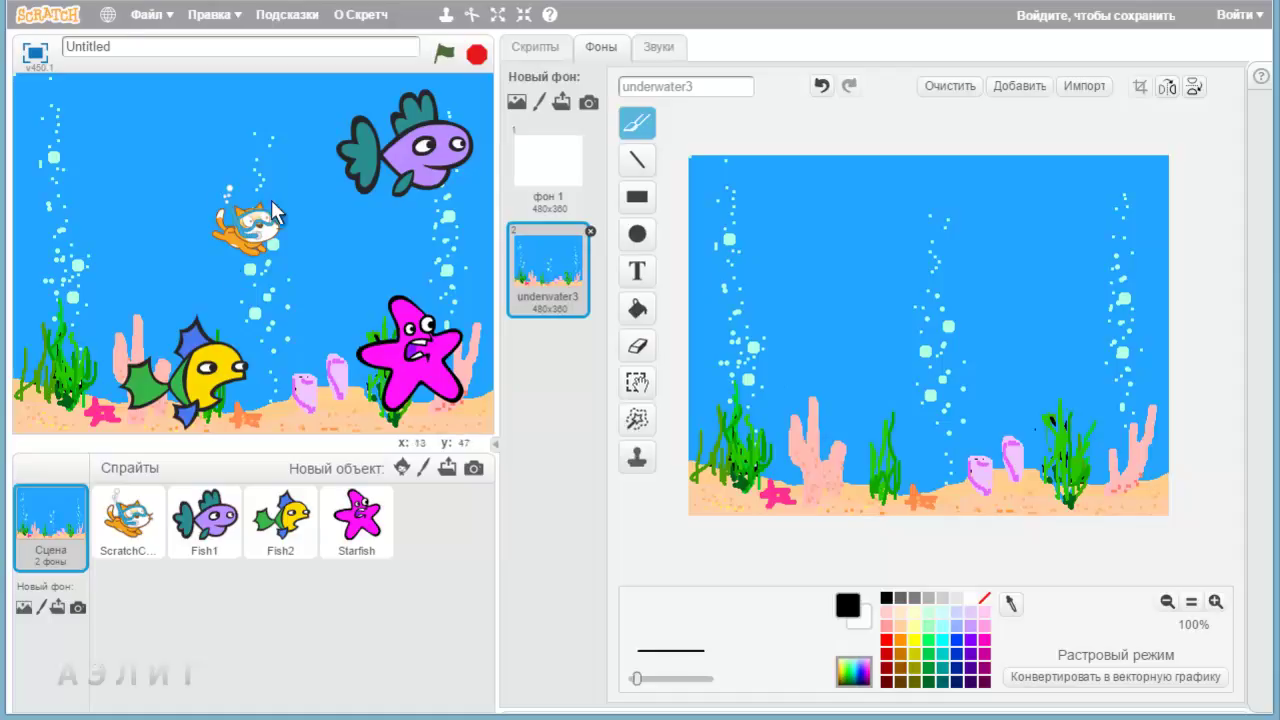
click(443, 53)
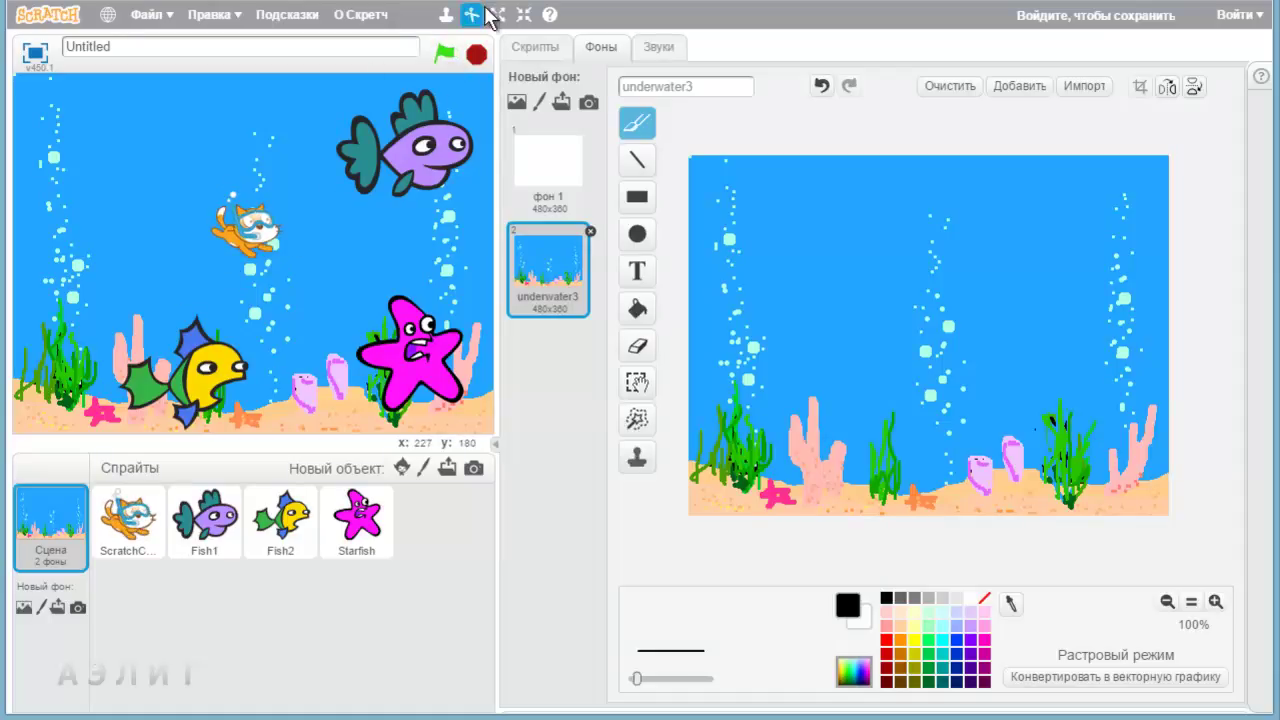
click(476, 54)
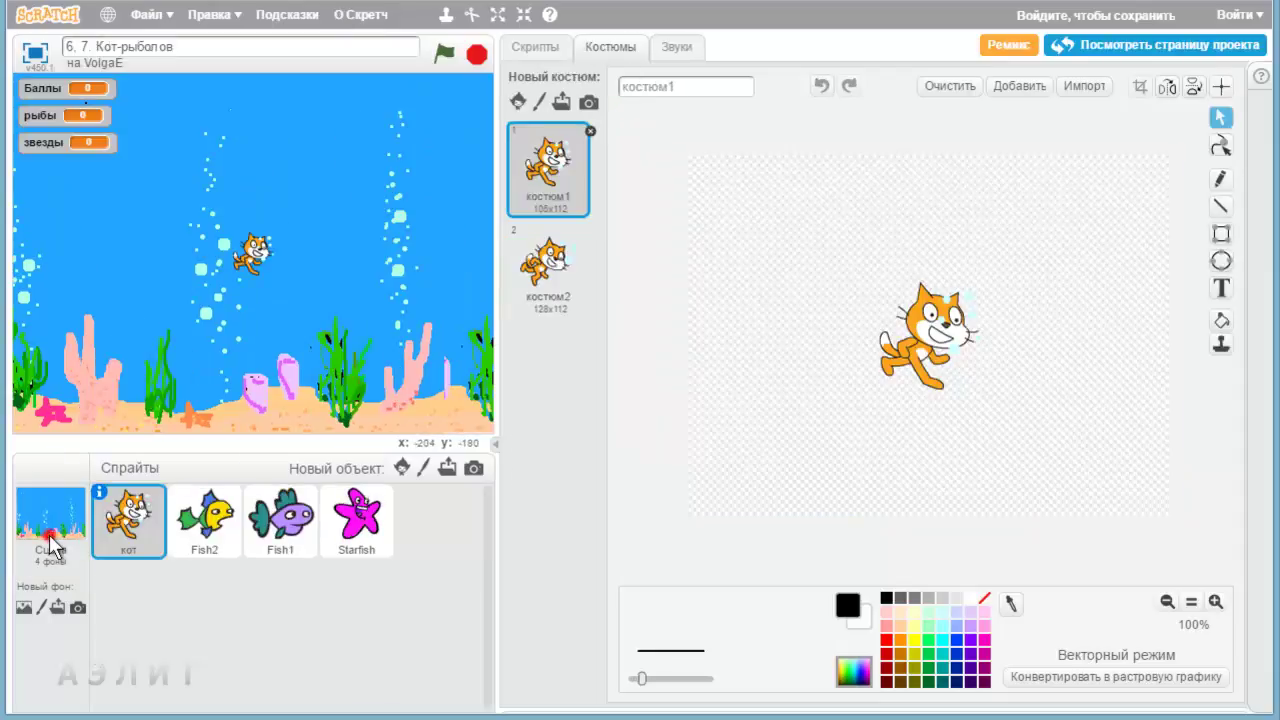
Examine how the stage backdrops уровень1-1, уровень1-2 and уровень1-3 differ in the finished example project.
click(48, 530)
click(538, 170)
click(542, 275)
click(548, 366)
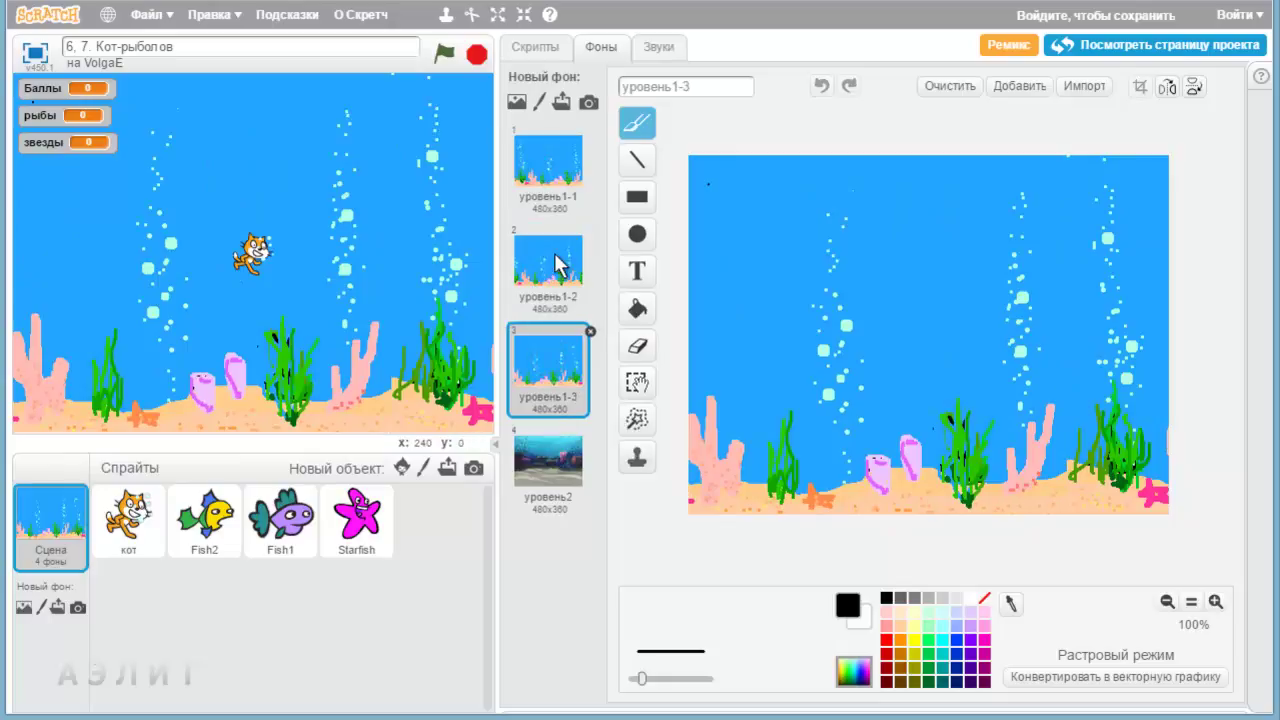
click(548, 262)
click(543, 140)
click(535, 278)
click(543, 350)
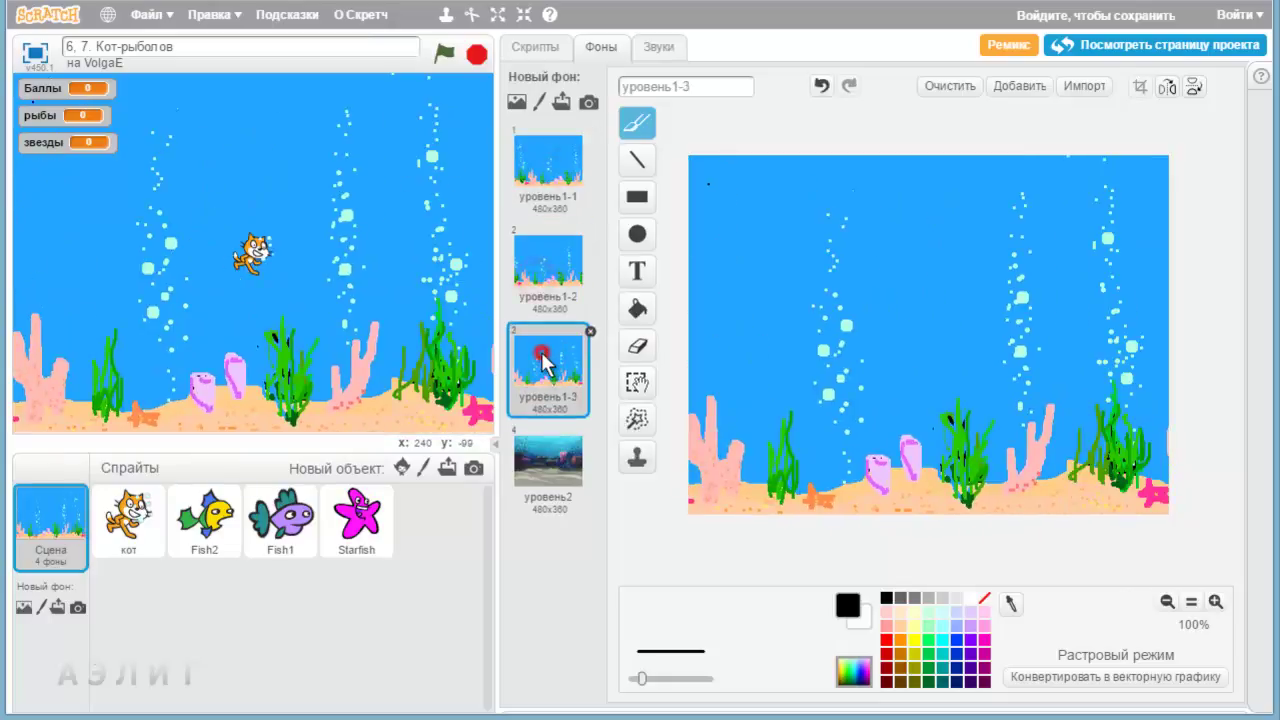
click(545, 172)
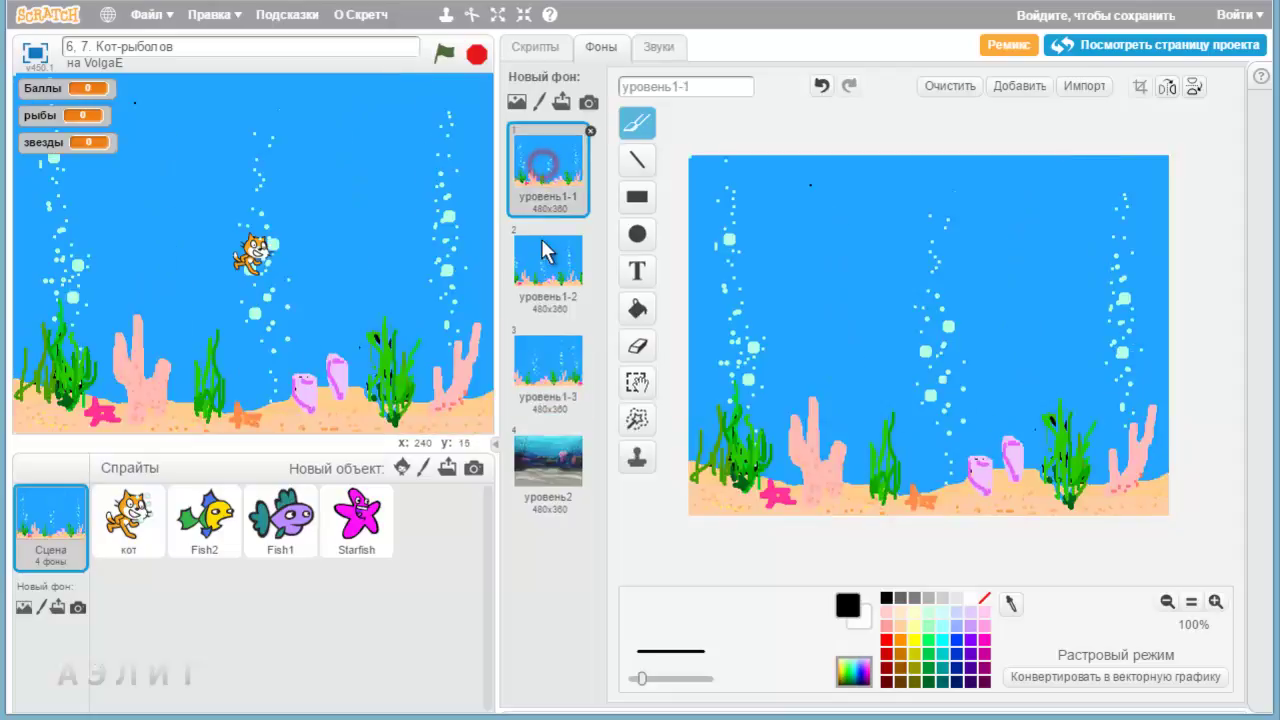
click(543, 264)
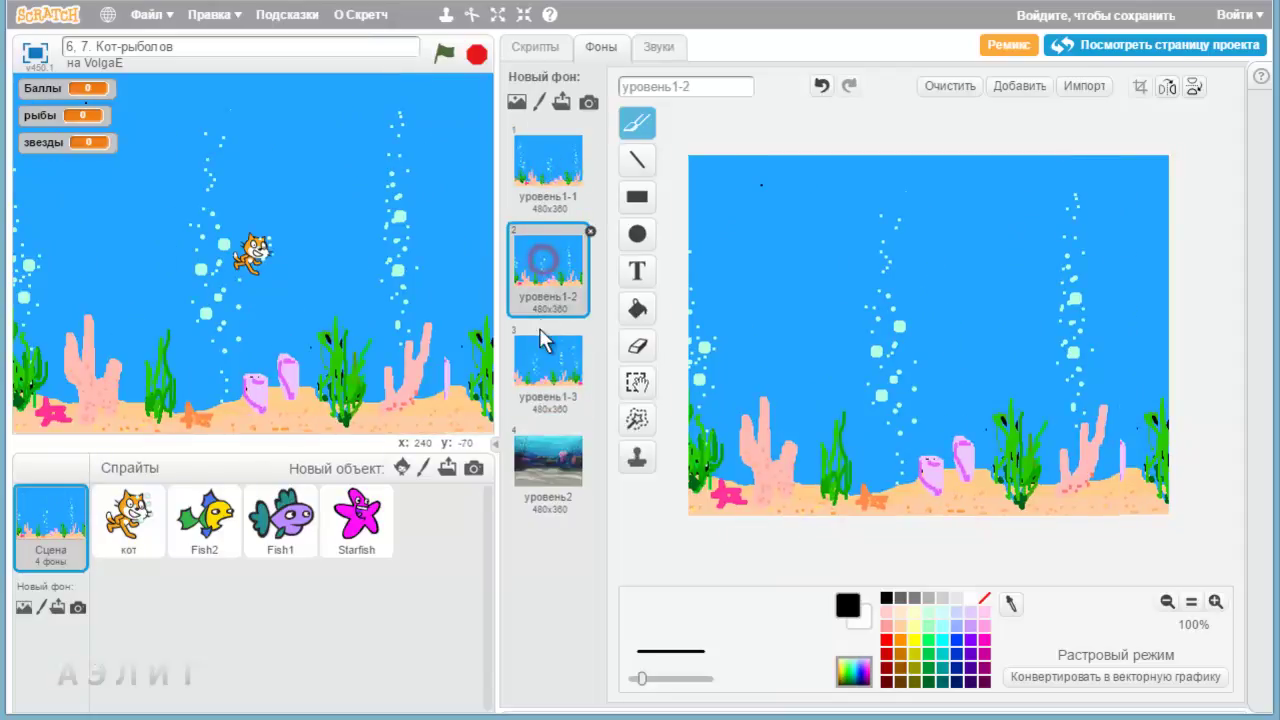
click(538, 357)
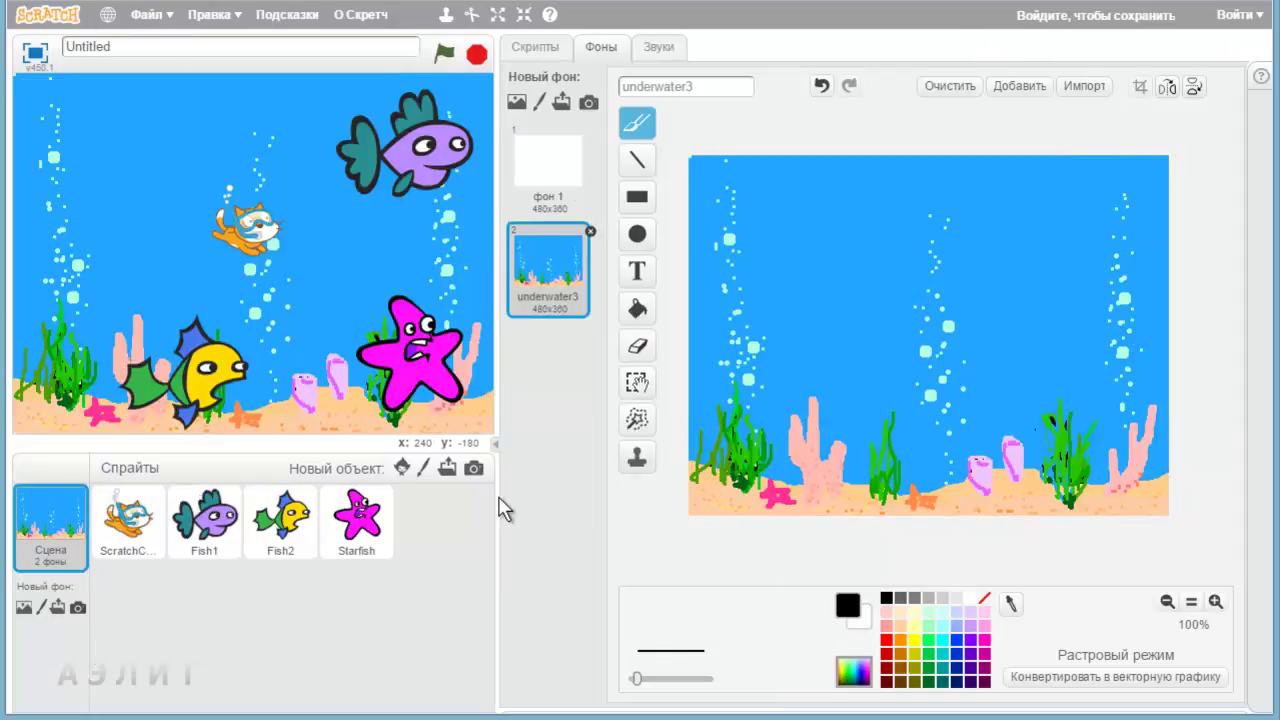
Delete the blank backdrop "фон 1" from the stage.
click(560, 152)
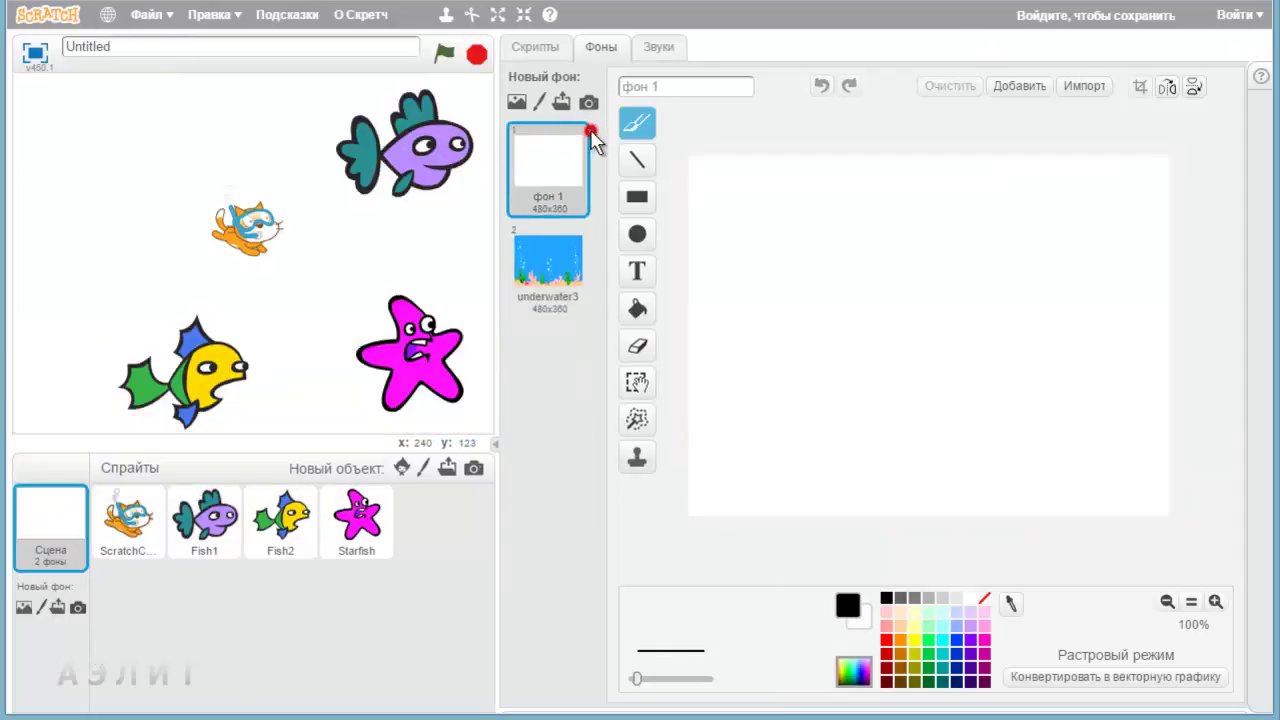
click(590, 131)
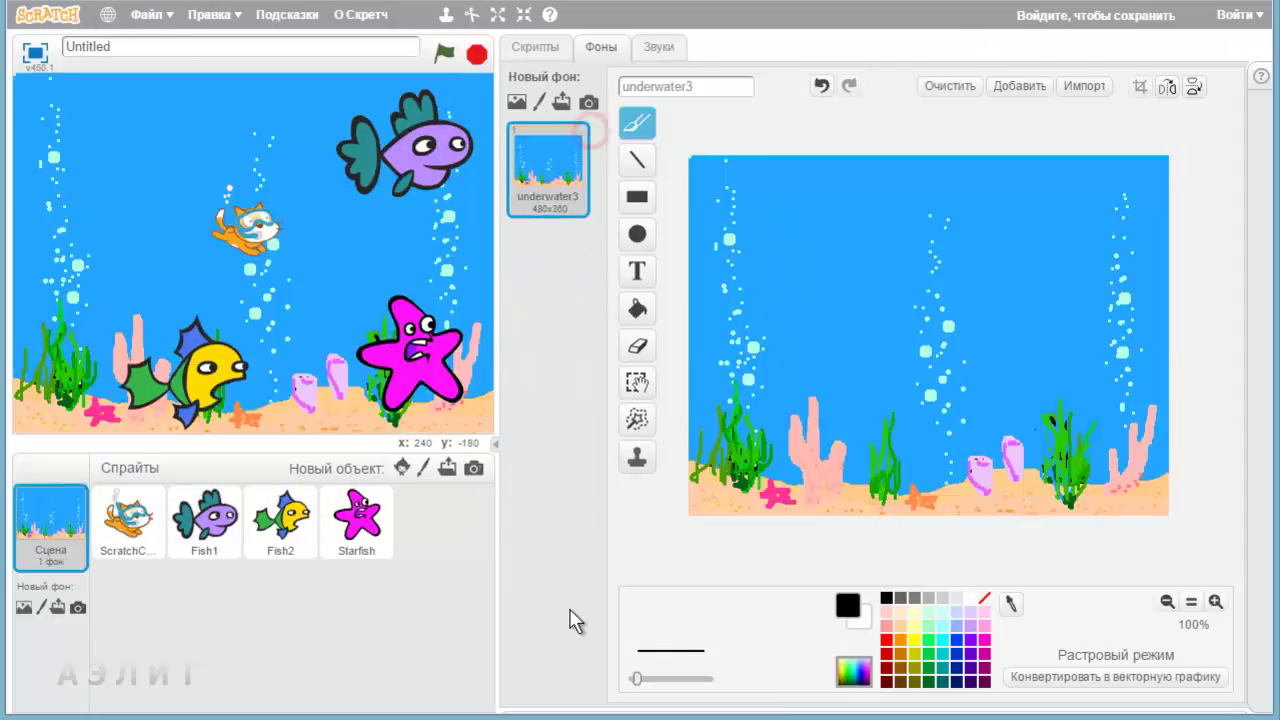
Name the project "Кот-рыболов" and save it to the computer as Кот-рыболов.sb2.
click(148, 18)
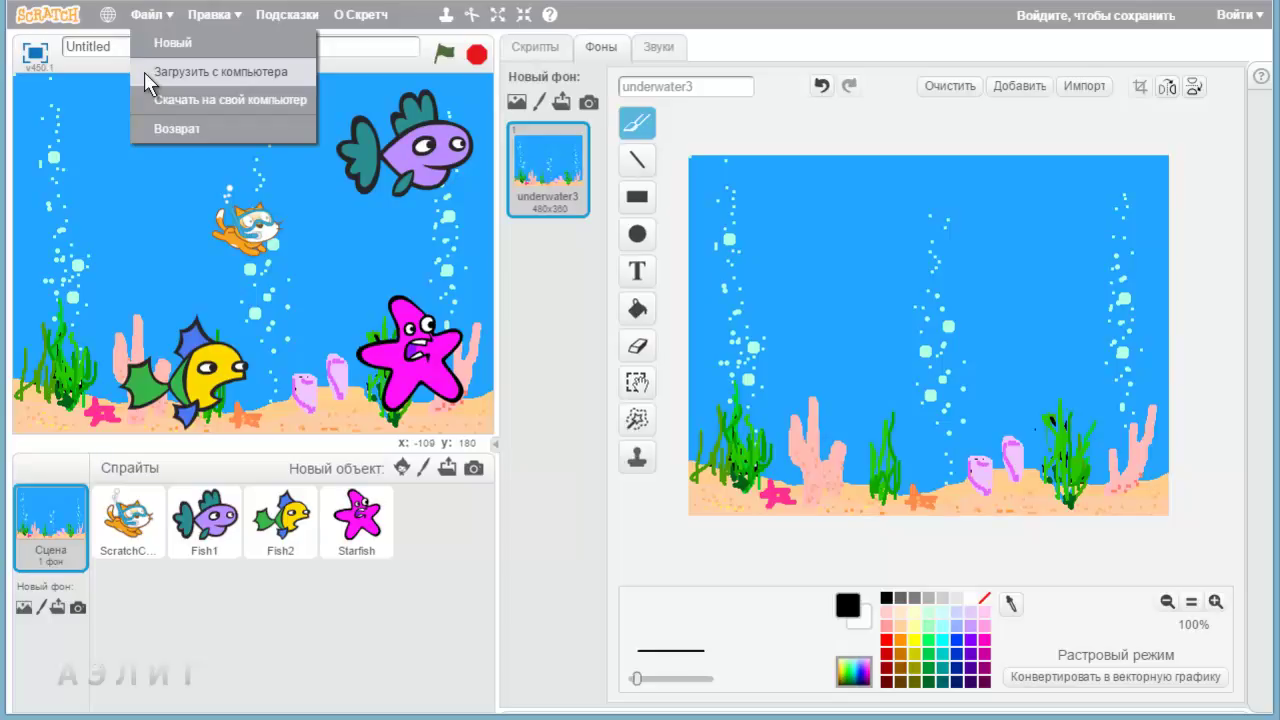
click(117, 46)
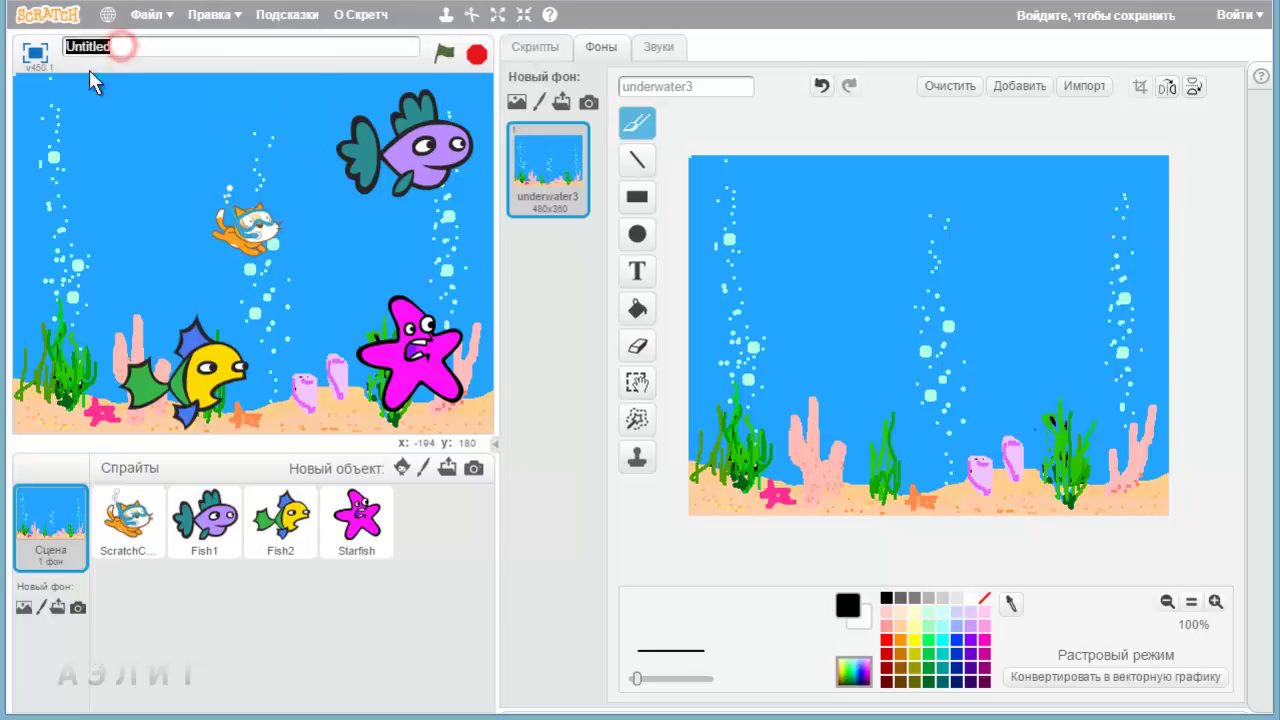
text(Кот-рыболов)
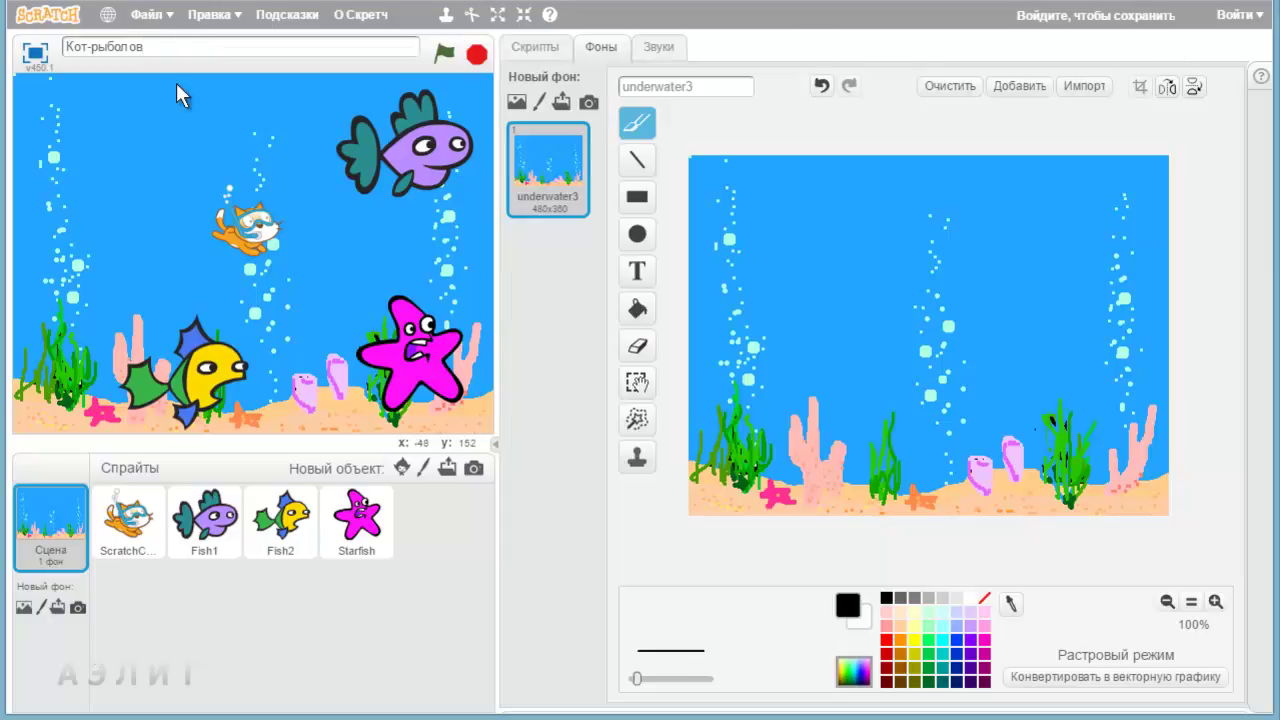
click(145, 14)
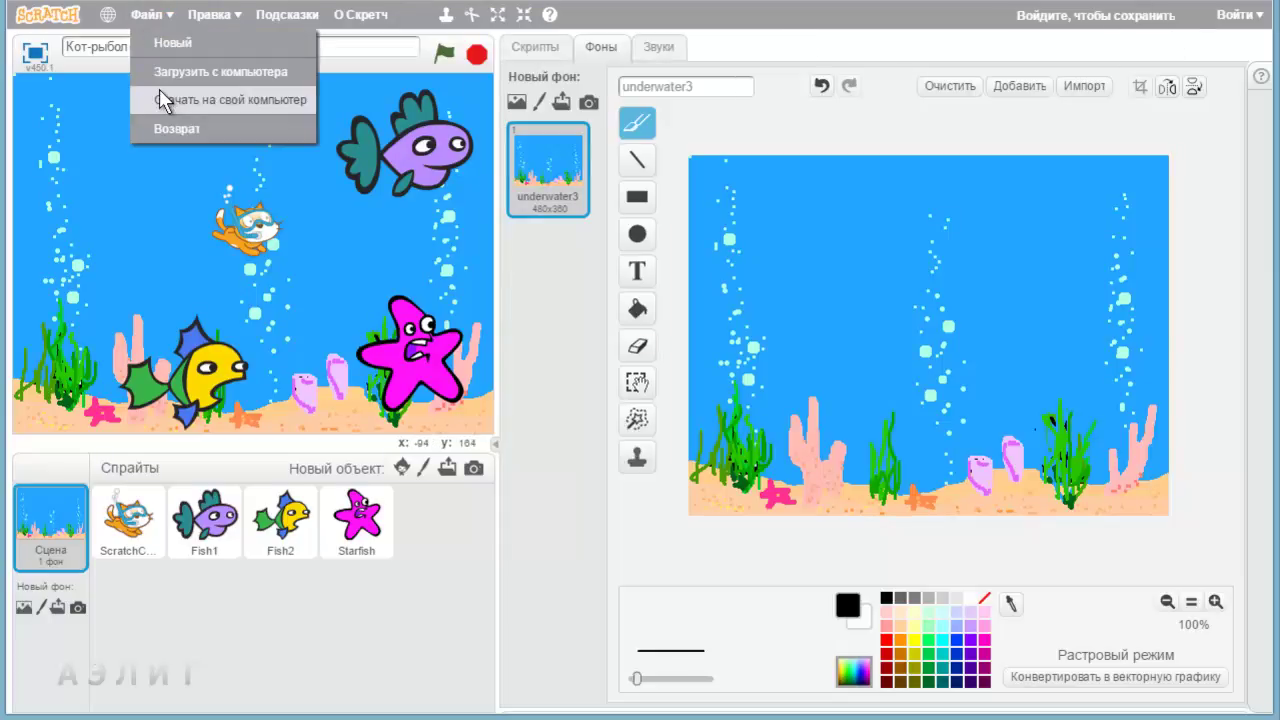
click(161, 96)
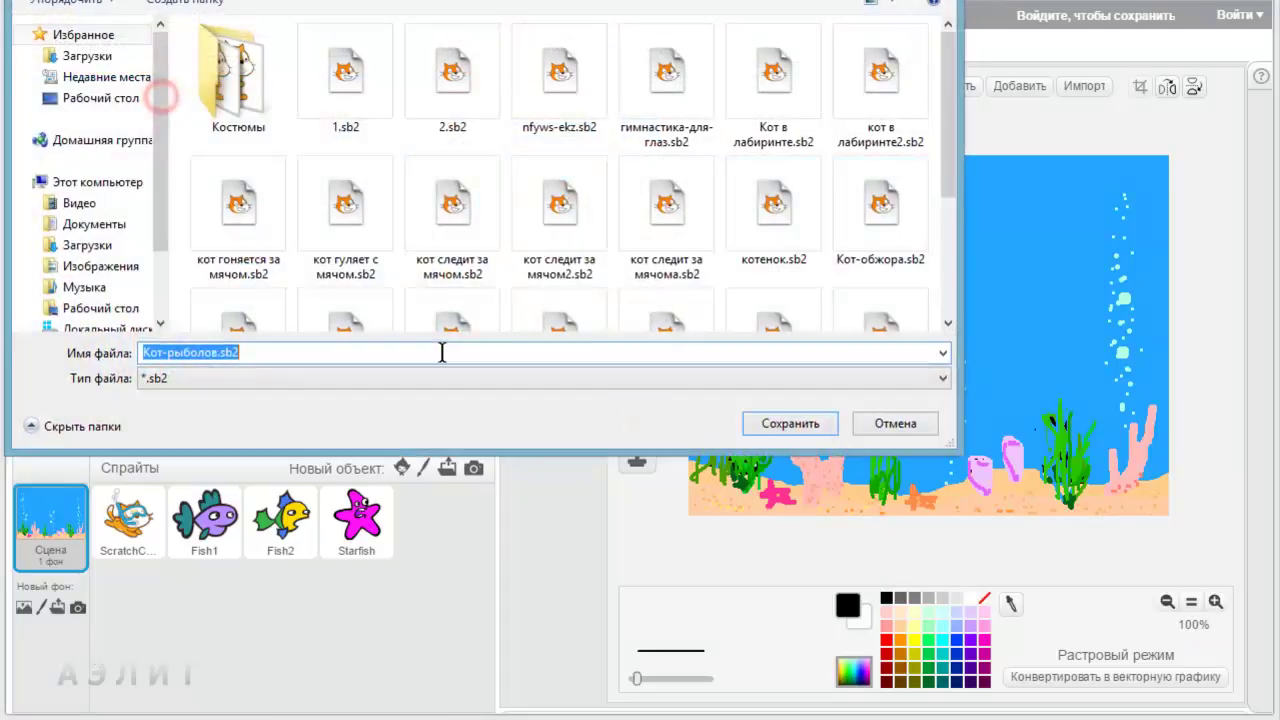
click(768, 426)
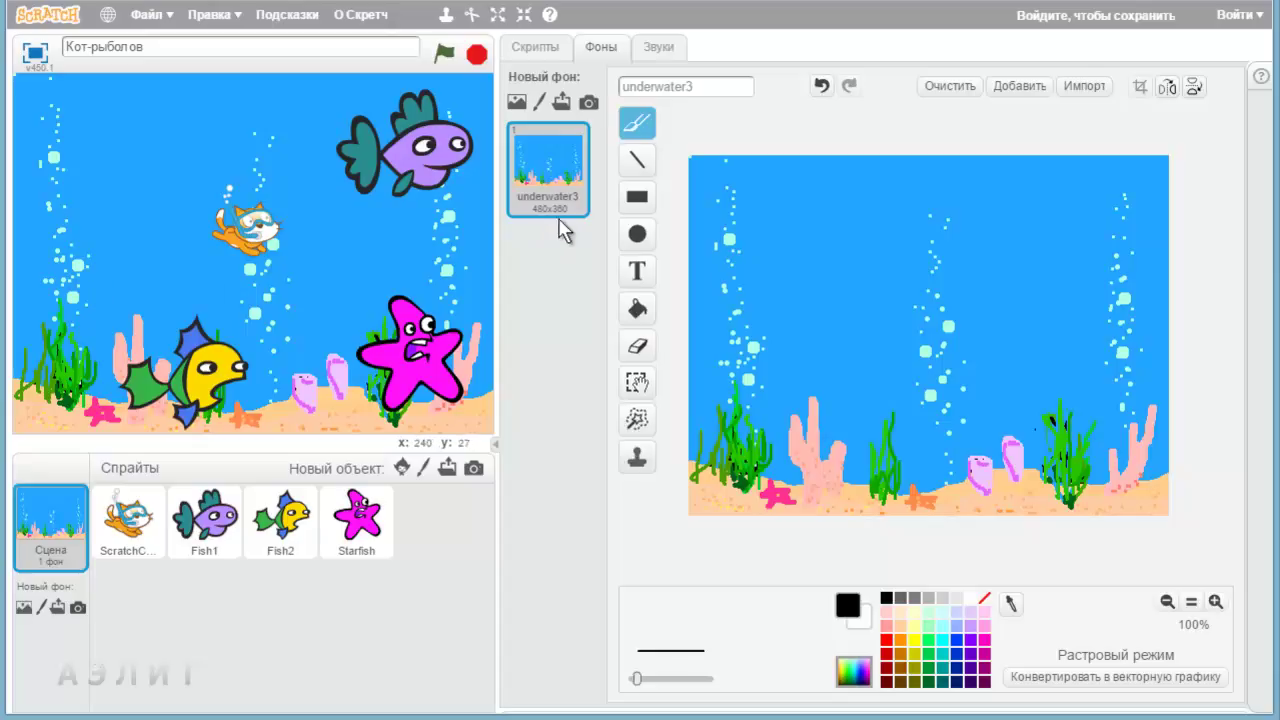
Duplicate the underwater3 backdrop and compare the copy with the original.
right_click(557, 160)
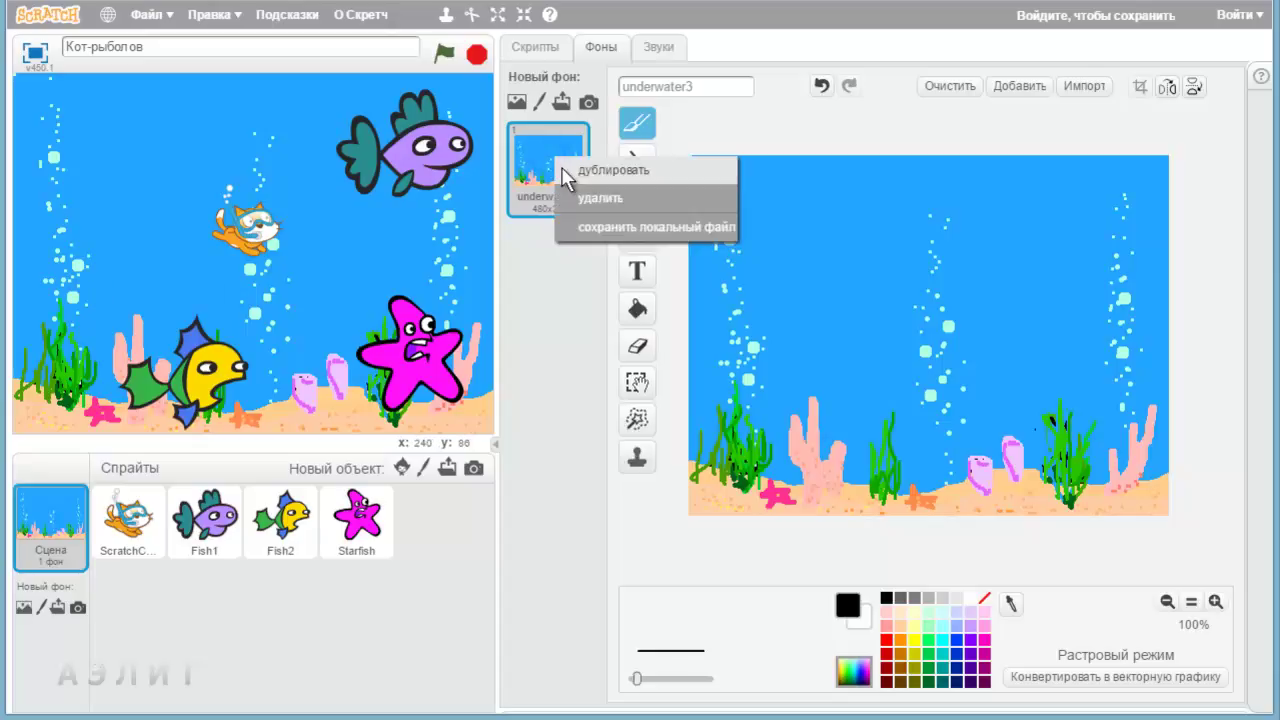
click(565, 171)
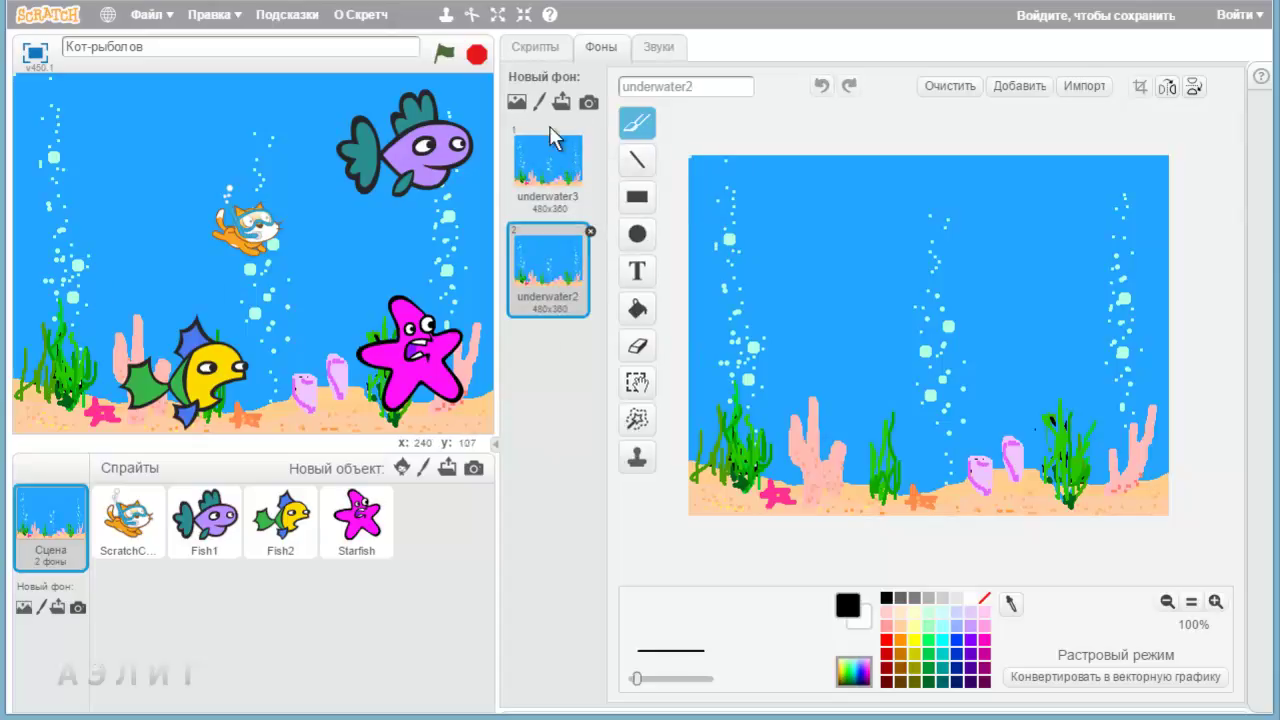
click(546, 175)
click(530, 258)
click(545, 168)
click(532, 268)
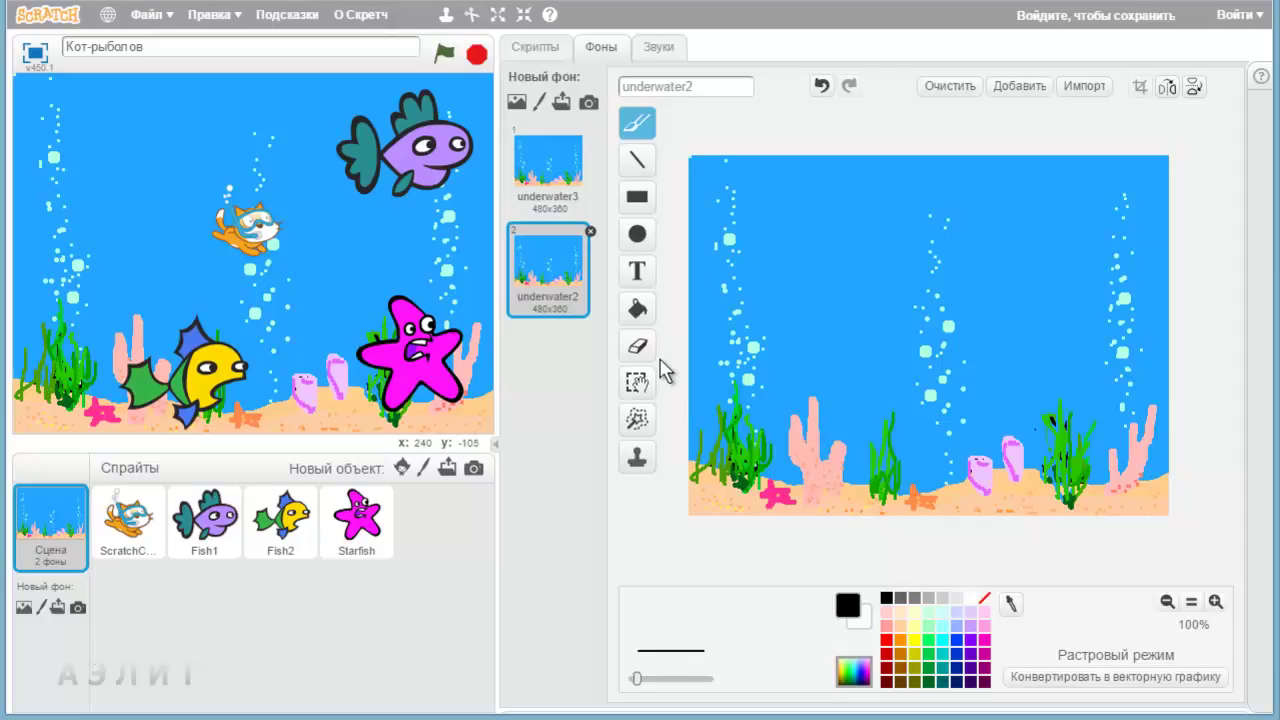
Try to move the entire underwater2 image freehand across the canvas, and undo the move.
click(640, 384)
drag(678, 130, 1222, 575)
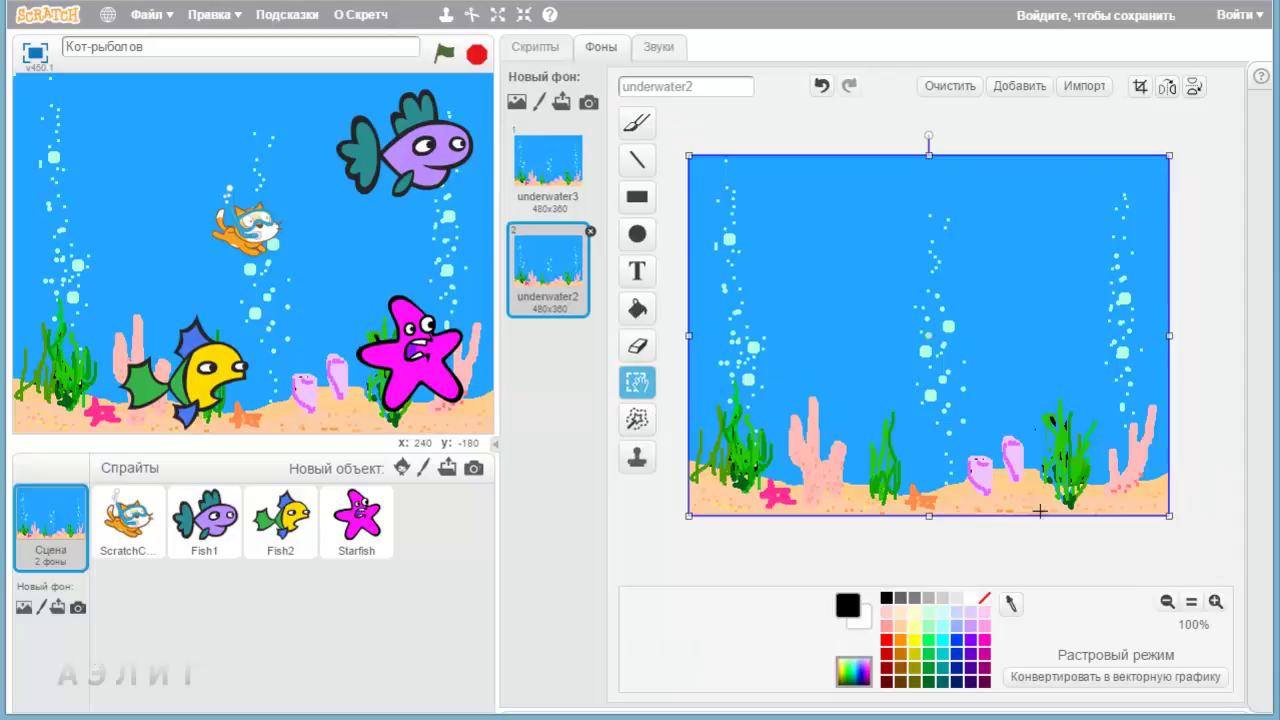
drag(876, 321, 842, 321)
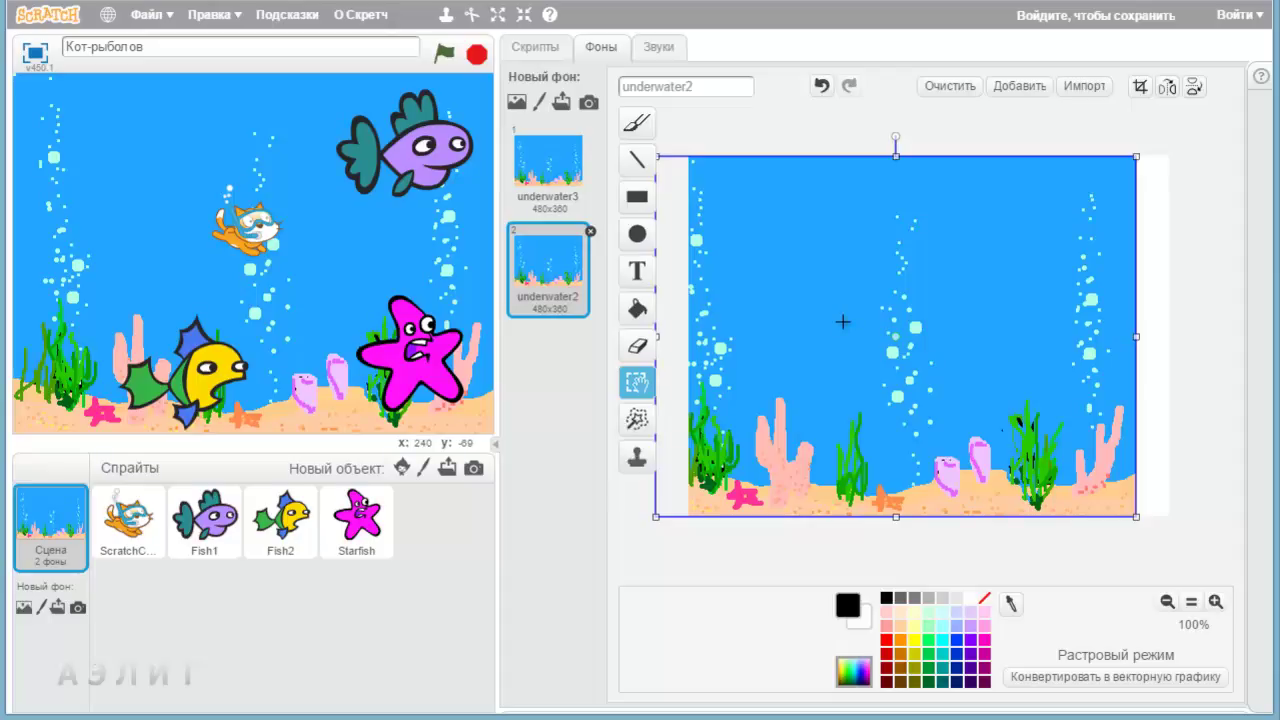
drag(843, 321, 847, 355)
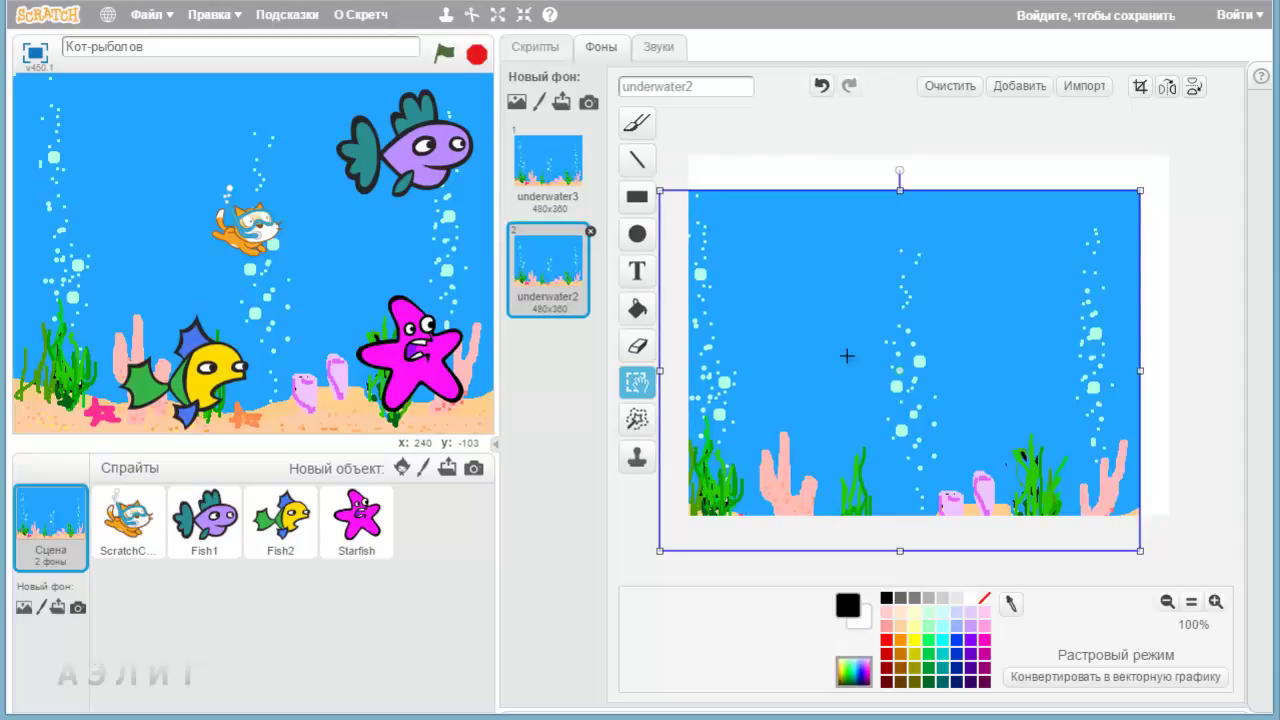
drag(847, 355, 848, 321)
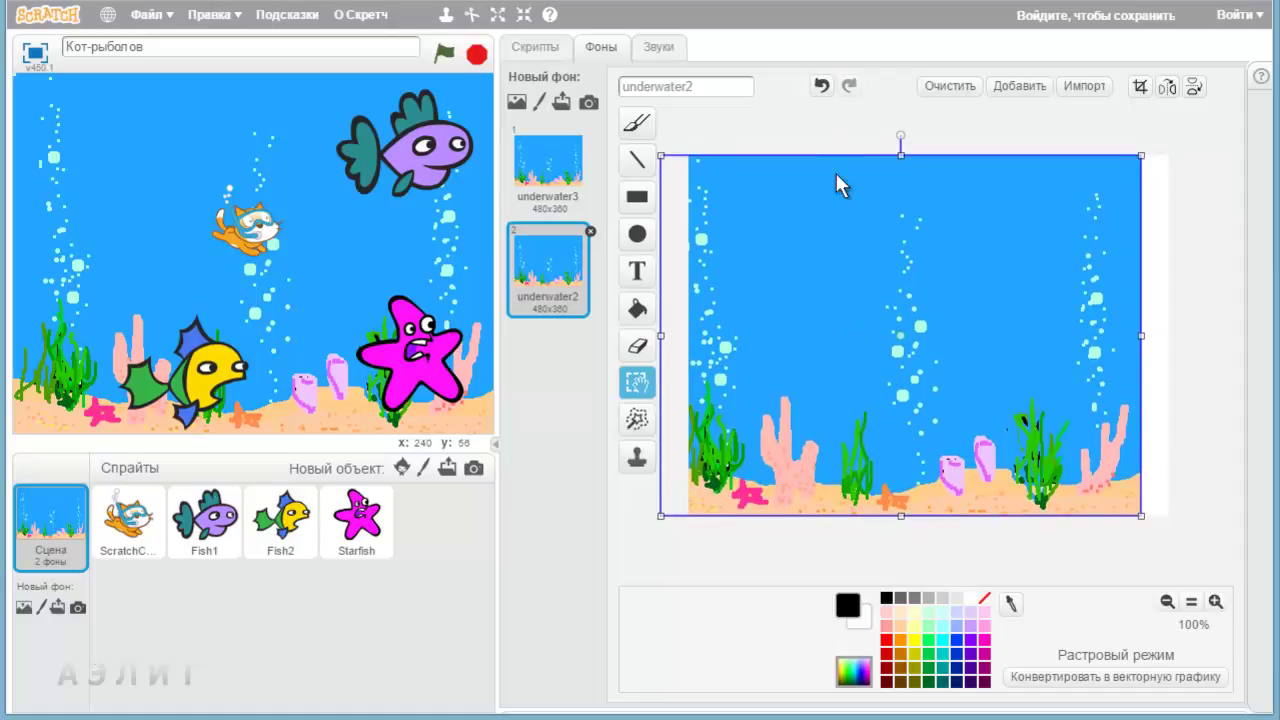
click(820, 88)
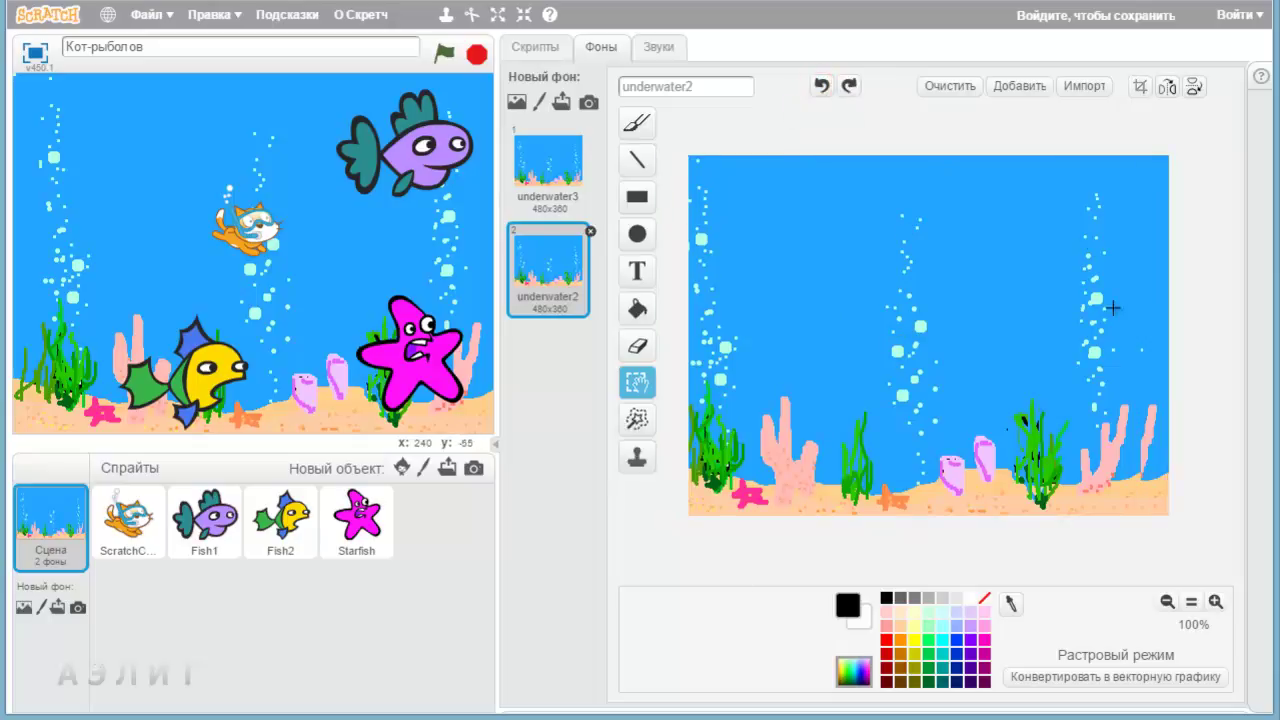
Select the entire underwater2 image and nudge it straight left in small steps, leaving a narrow blank strip along its right edge.
drag(674, 136, 1192, 553)
key(Left)
key(Left)
key(Left)
key(Left)
key(Left)
key(Left)
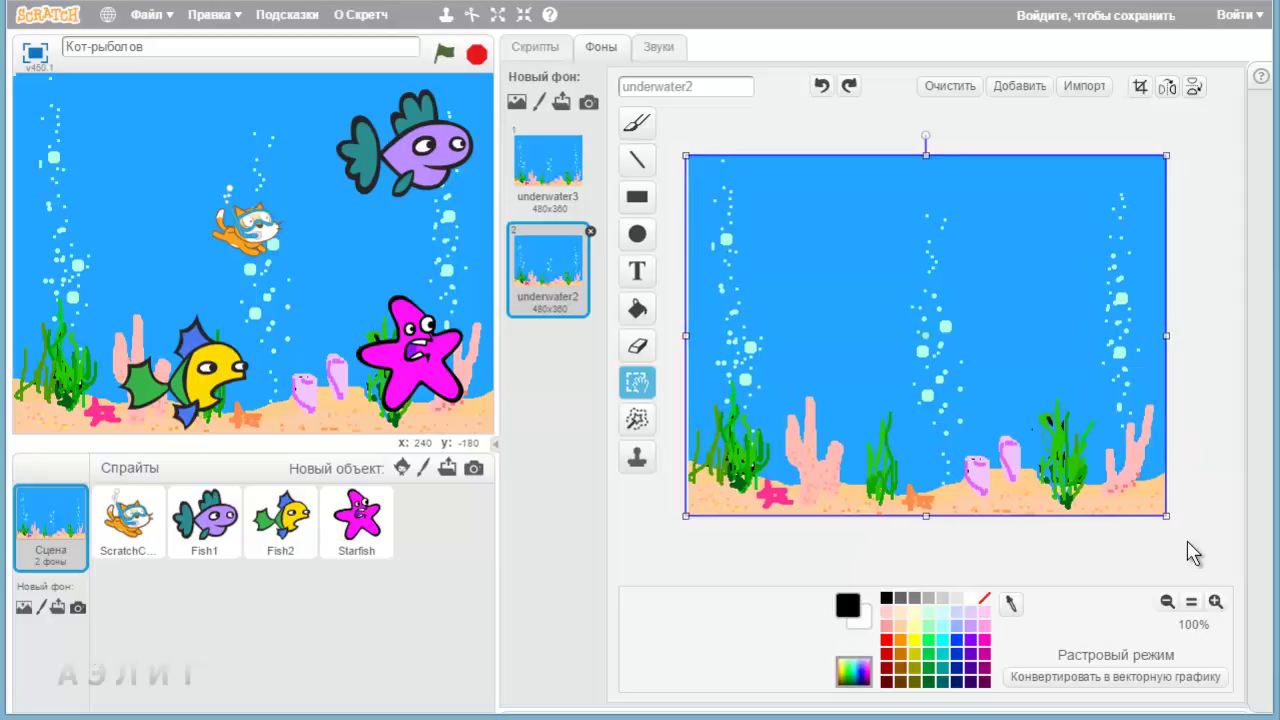
key(Left)
key(Left)
key(Left)
key(Left)
key(Left)
key(Left)
key(Left)
key(Left)
key(Left)
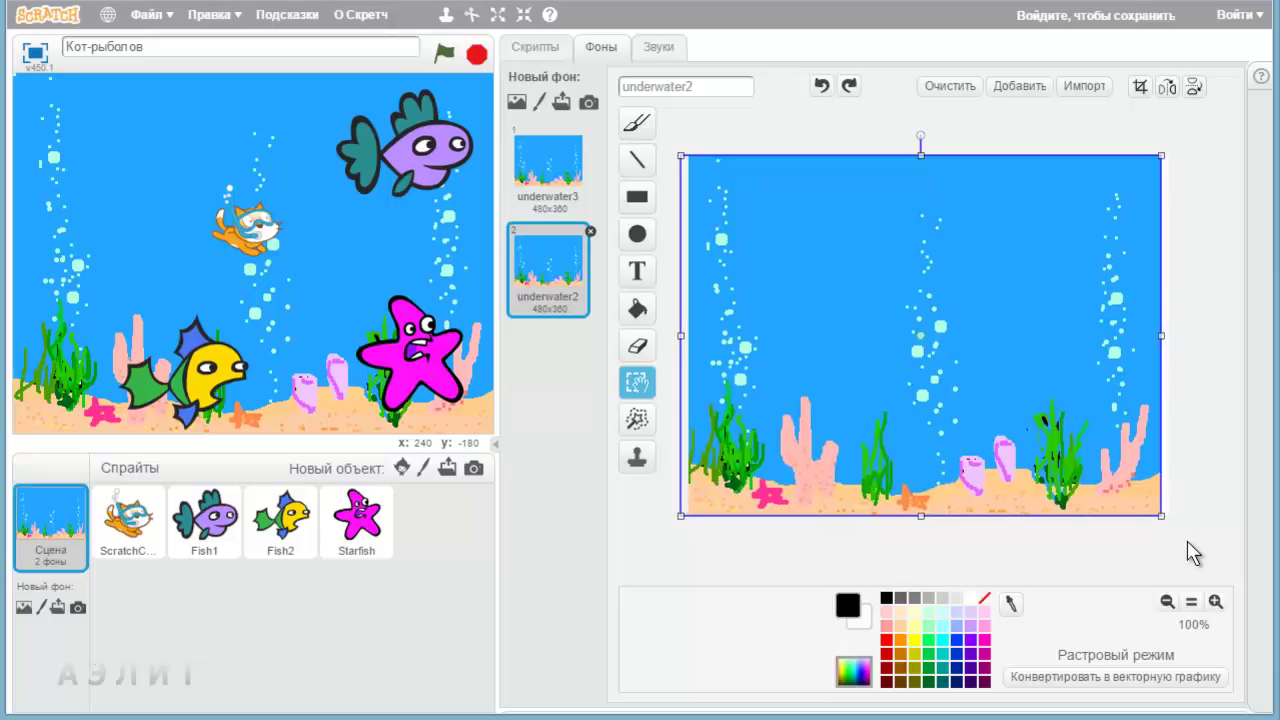
key(Left)
key(Left)
key(Left)
key(Left)
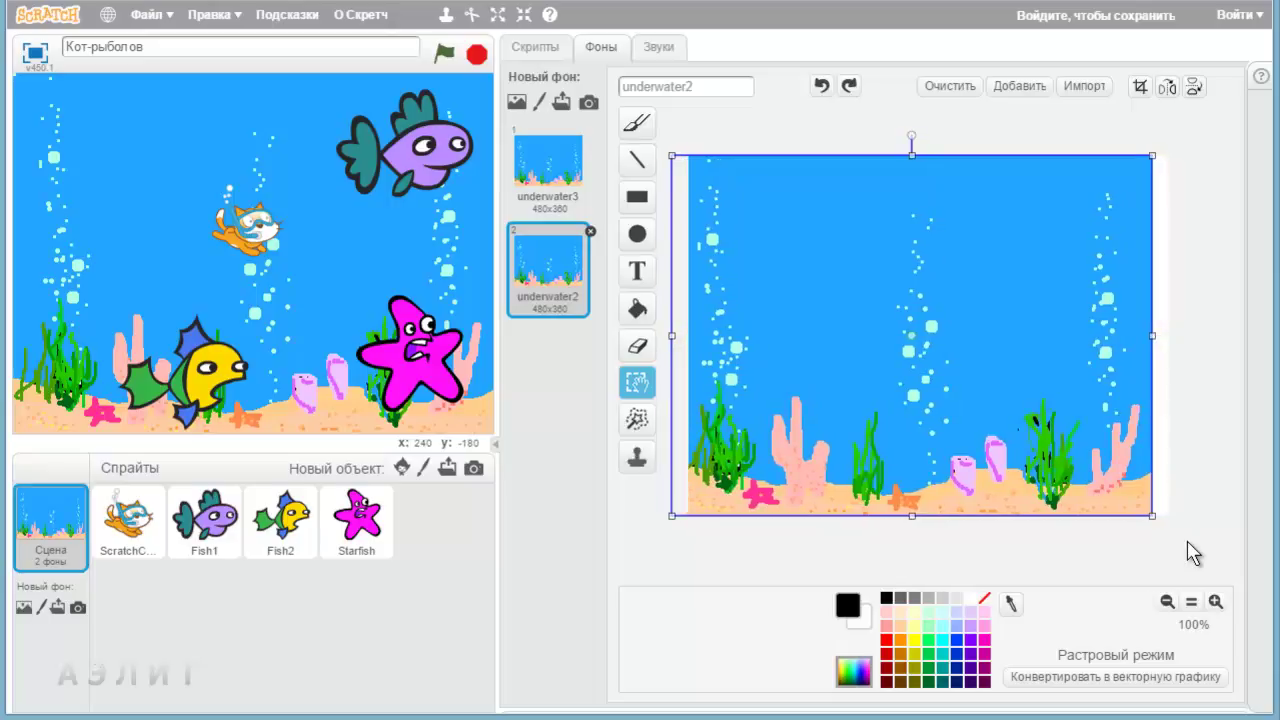
key(Left)
key(Left)
key(Left)
key(Left)
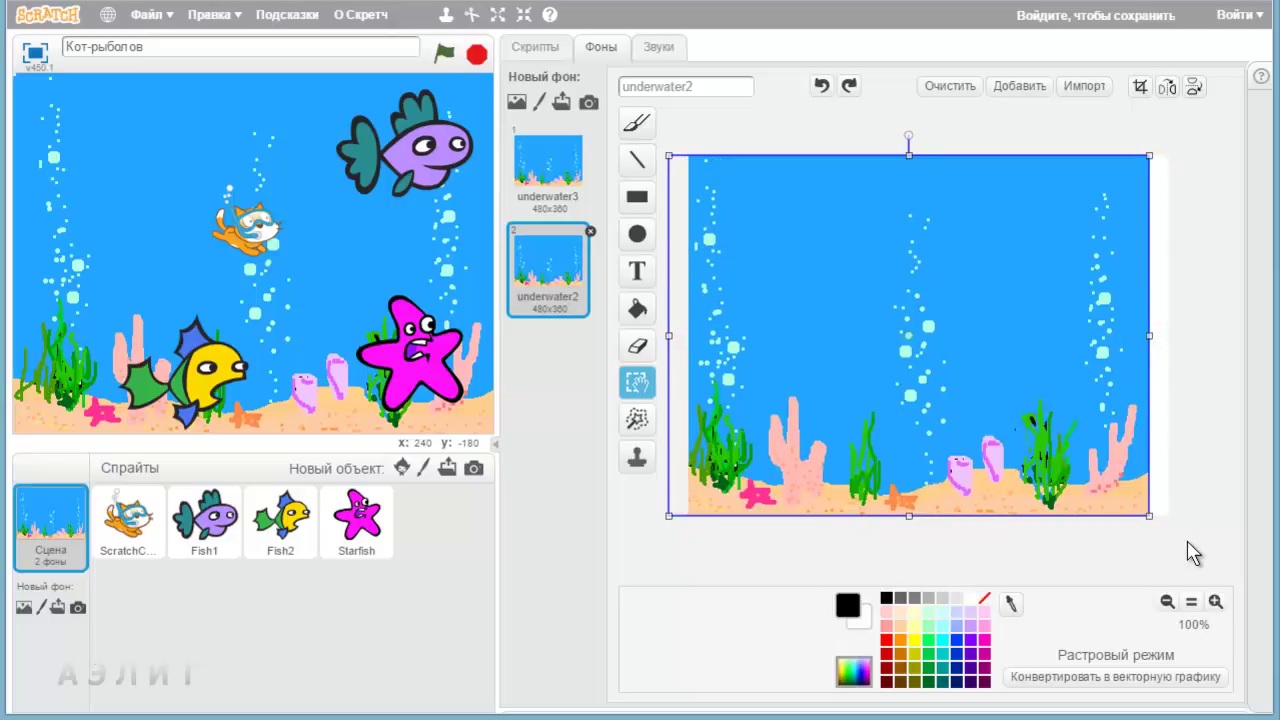
key(Left)
key(Left)
key(Left)
key(Left)
key(Left)
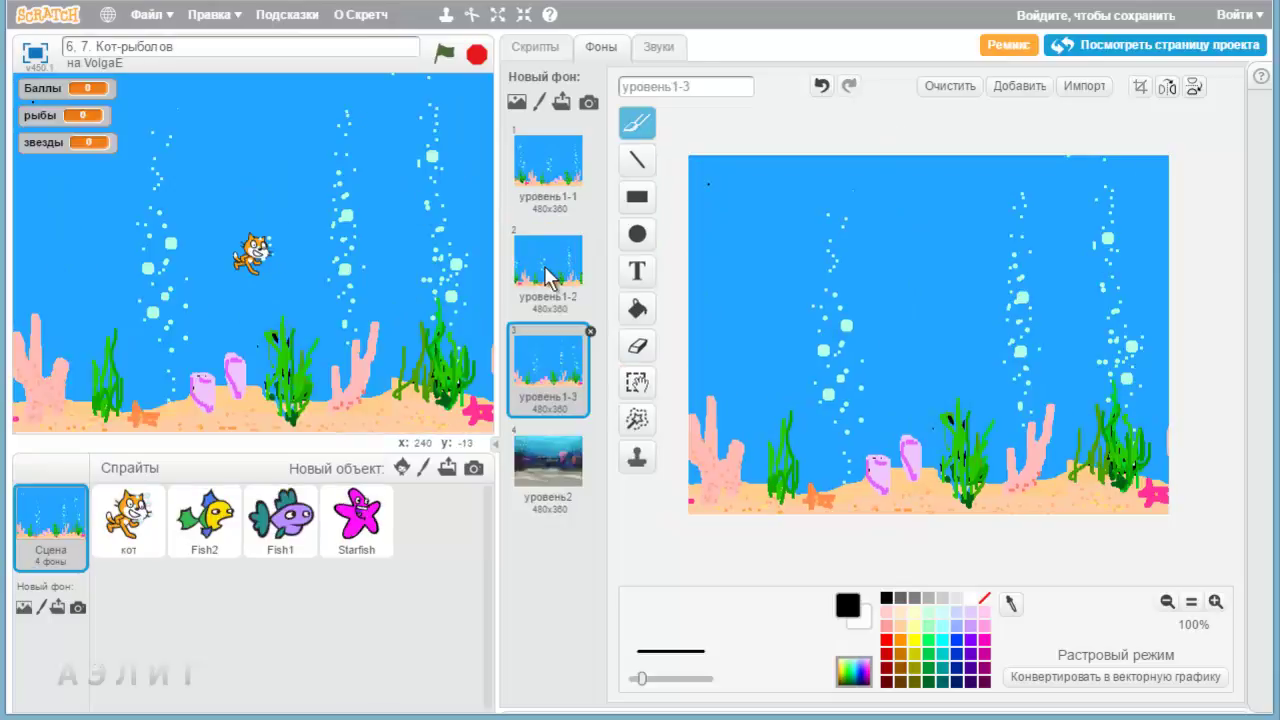
Check the уровень1-2 backdrop in the example project, nudge the underwater2 image further left to match, and deselect it.
click(545, 268)
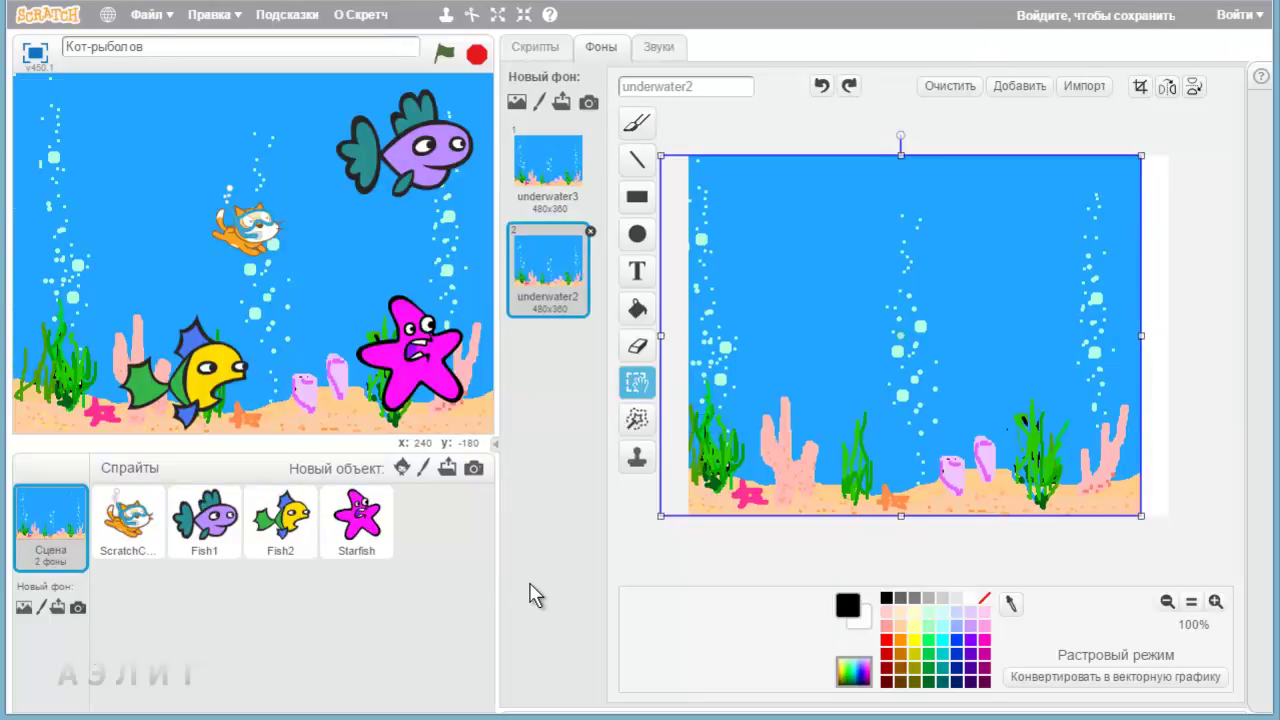
key(Left)
key(Left)
key(Left)
key(Left)
key(Left)
key(Left)
key(Left)
key(Left)
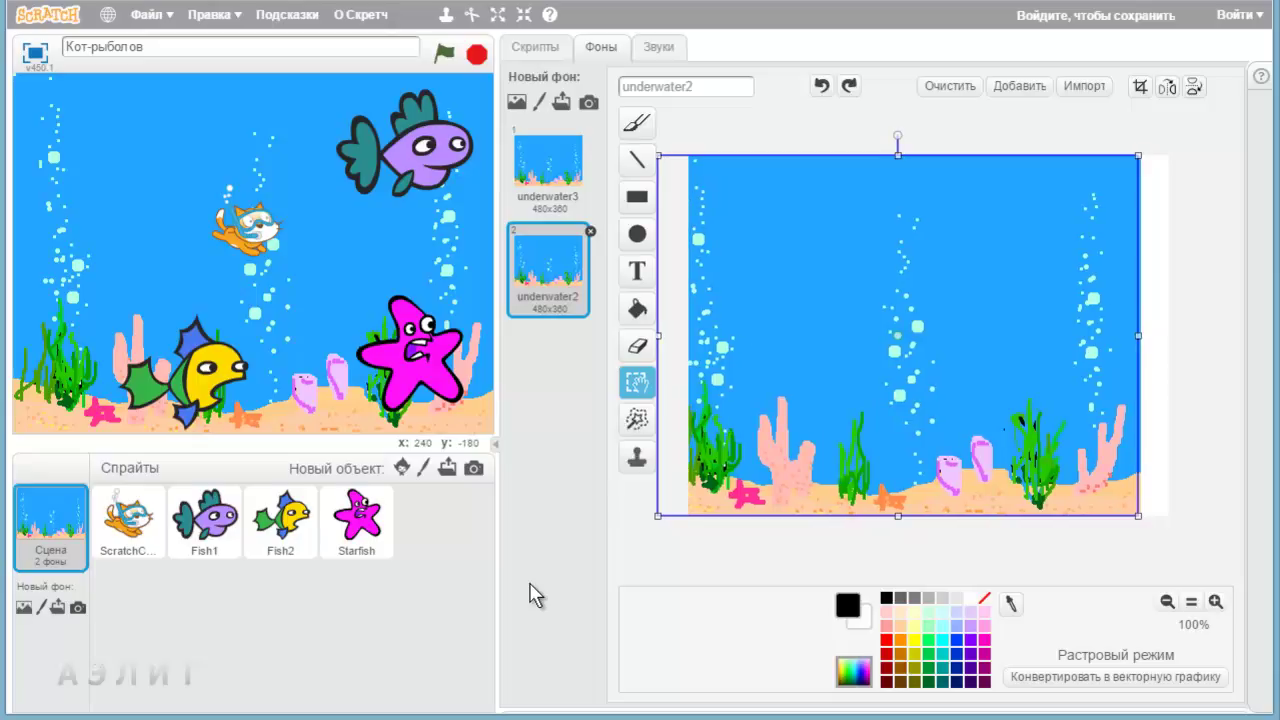
key(Left)
key(Left)
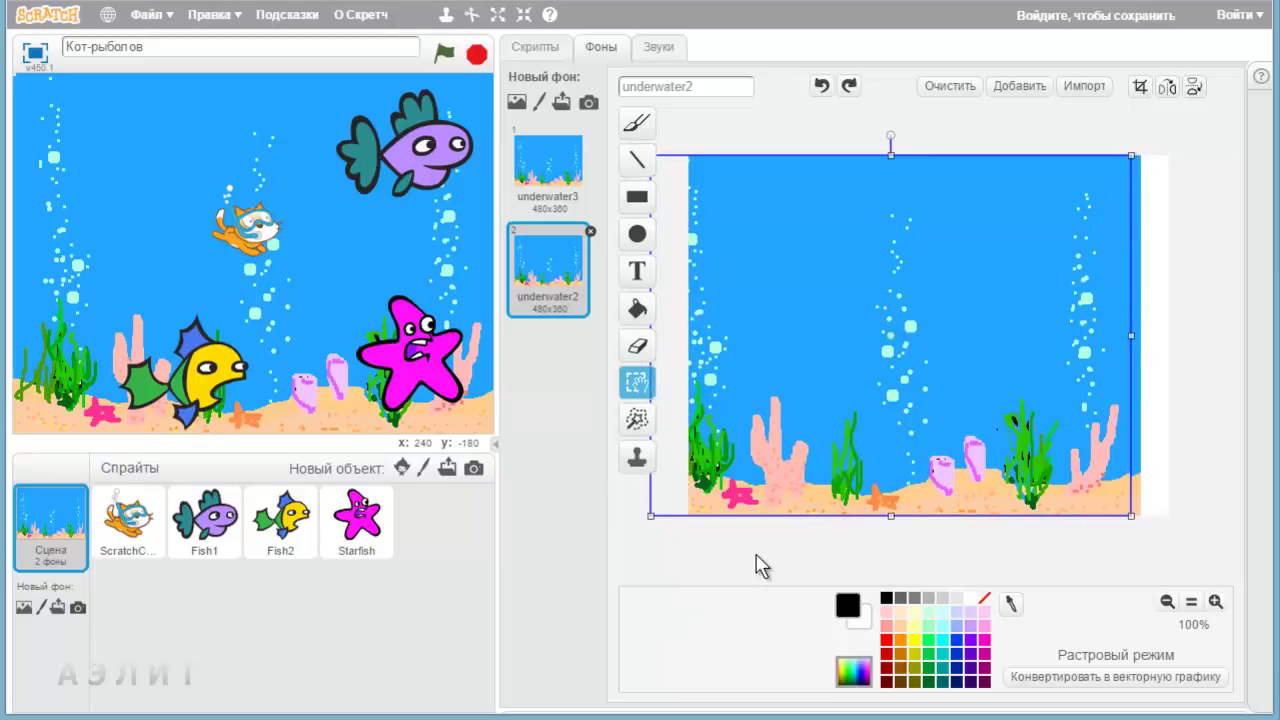
click(1155, 222)
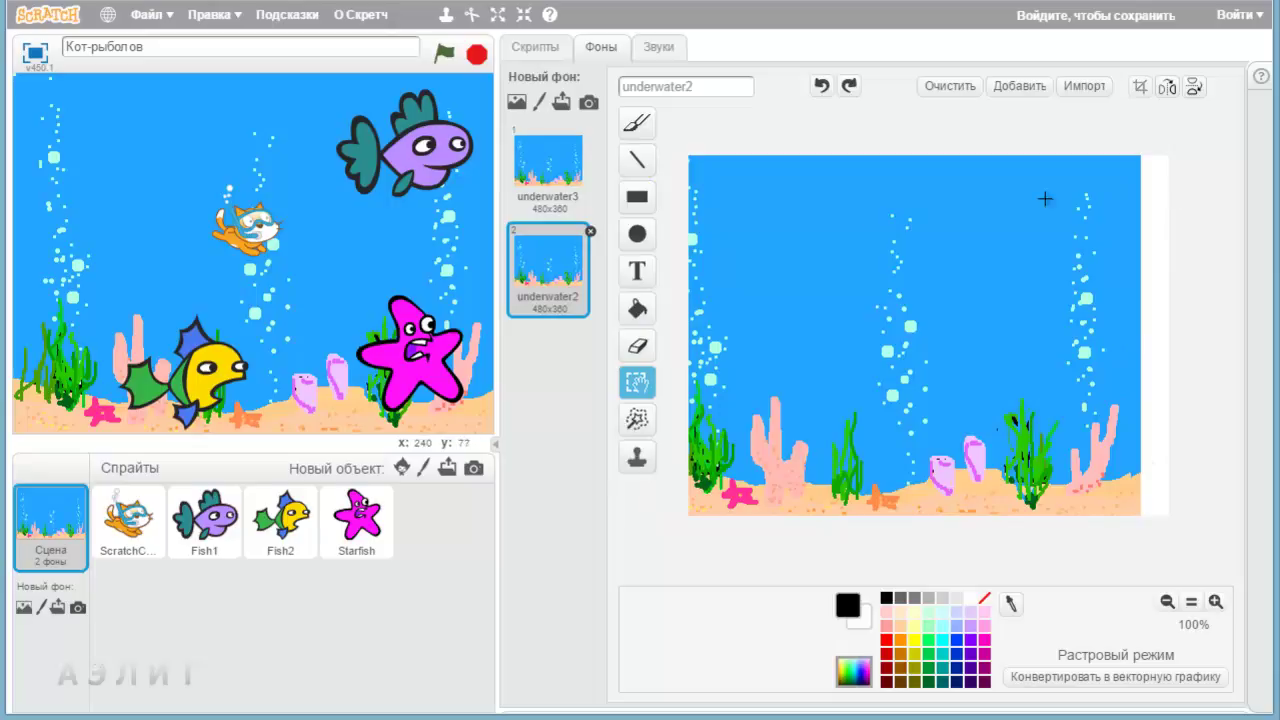
Compare the shifted underwater2 backdrop with the original underwater3 backdrop.
click(530, 165)
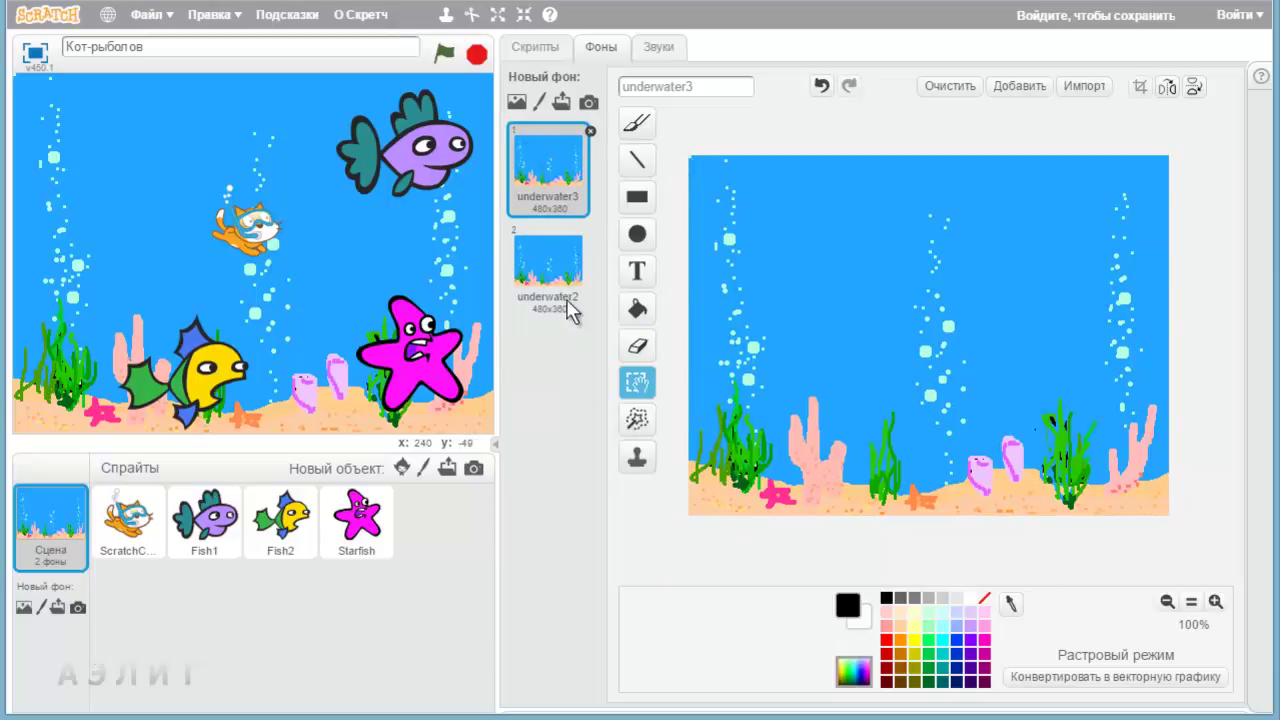
click(556, 264)
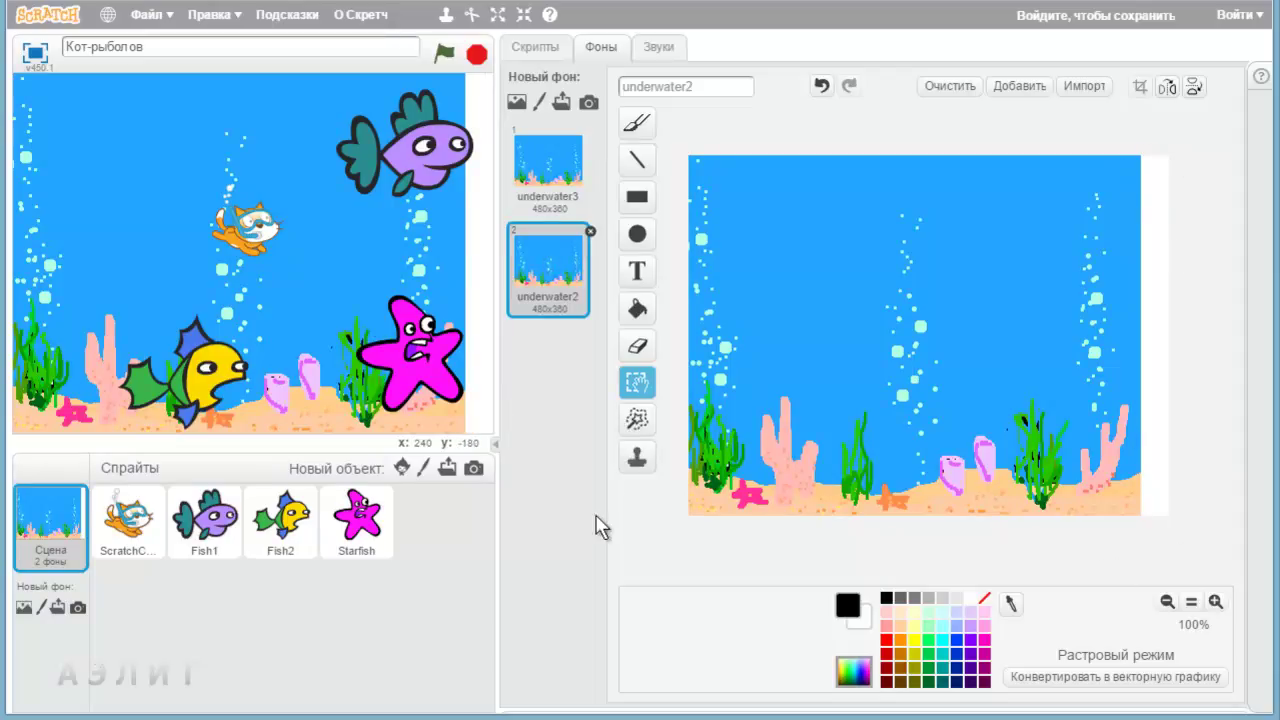
click(548, 178)
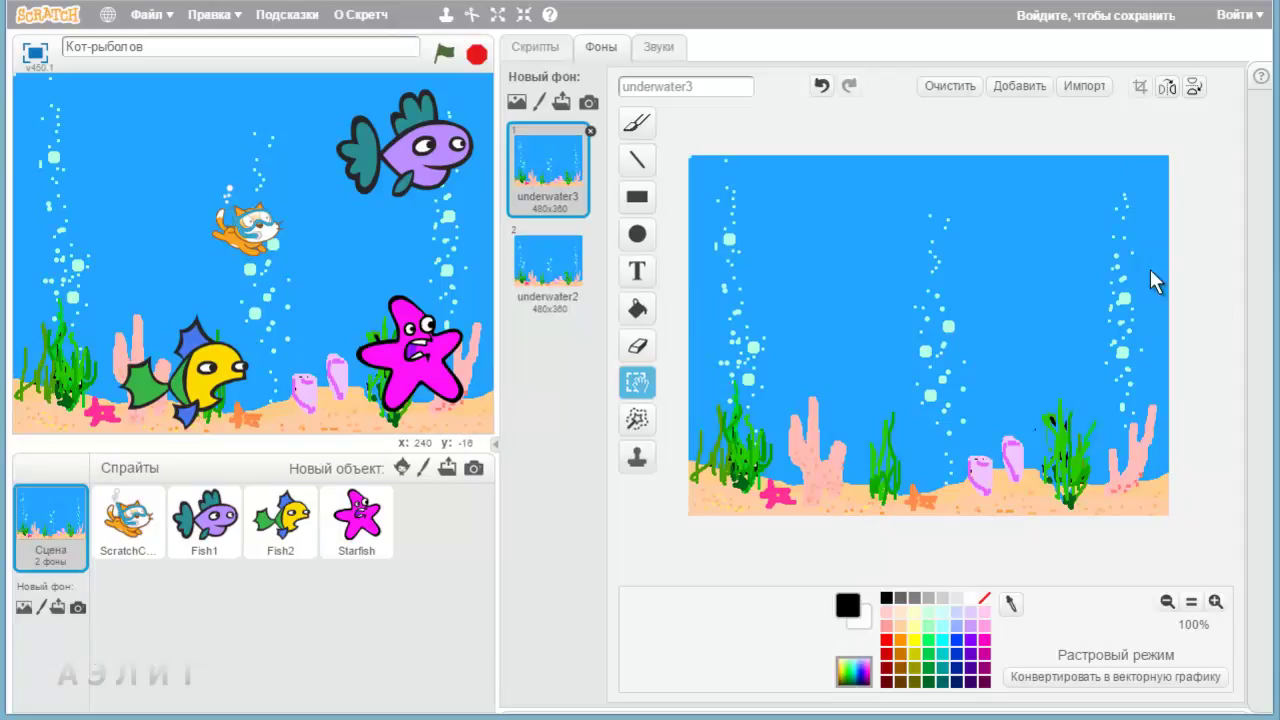
click(536, 280)
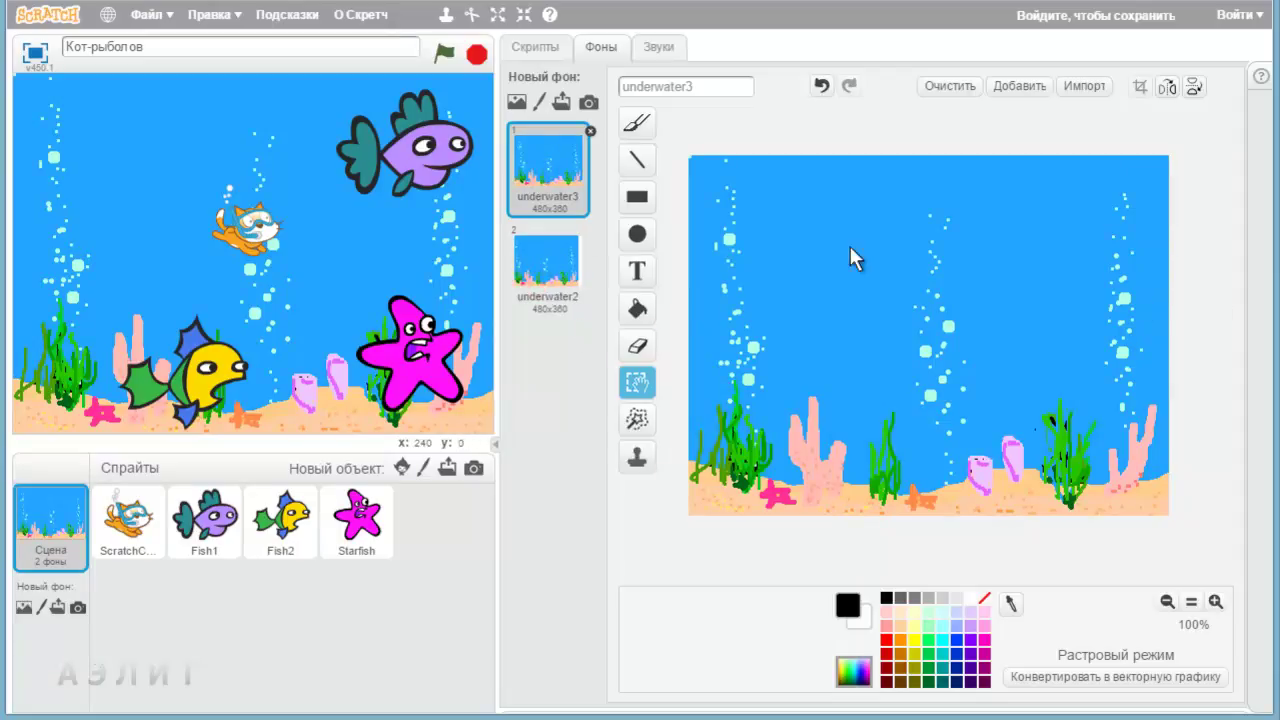
click(562, 262)
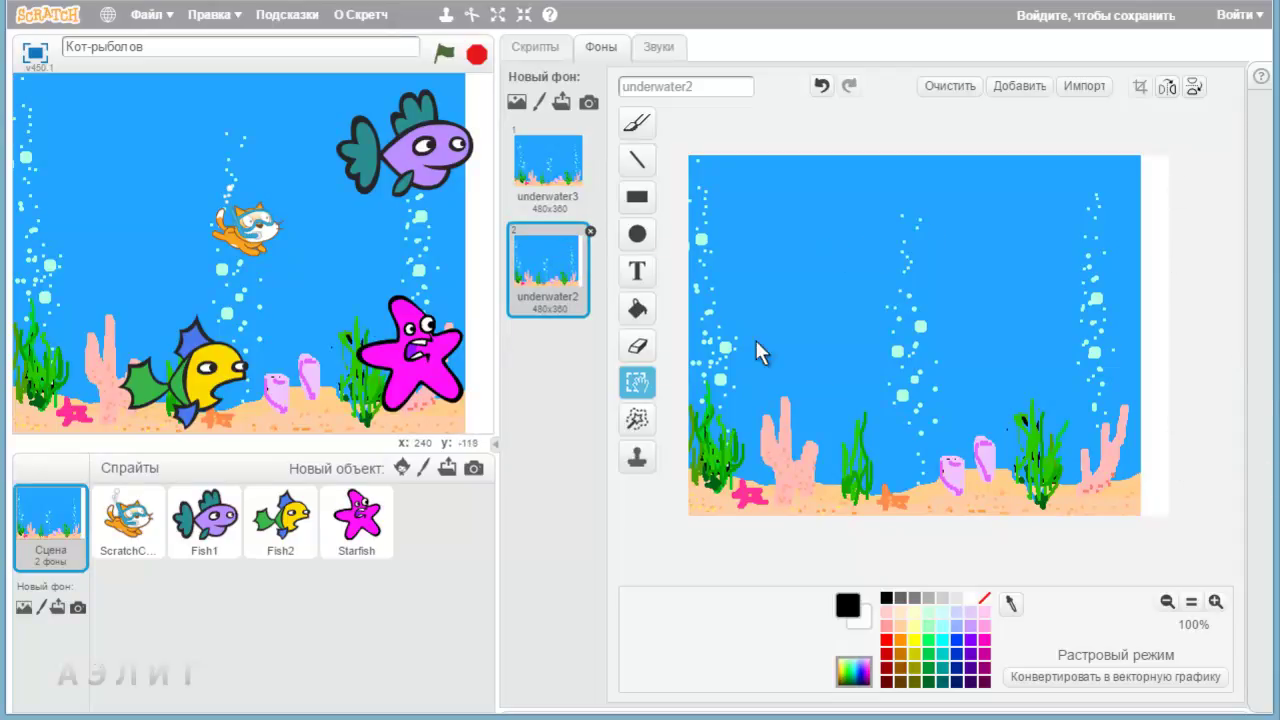
Copy a full-height strip from the left edge of the underwater3 backdrop, slightly wider than the gap in underwater2.
click(541, 170)
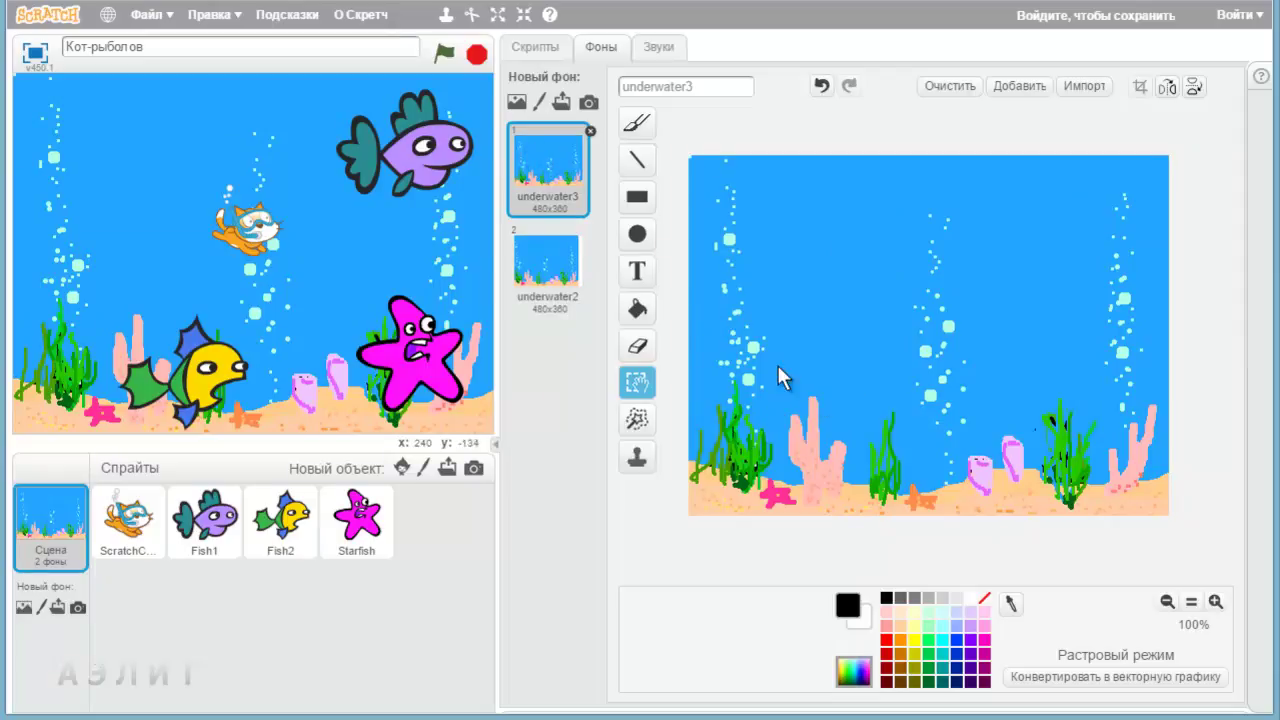
drag(726, 264, 727, 529)
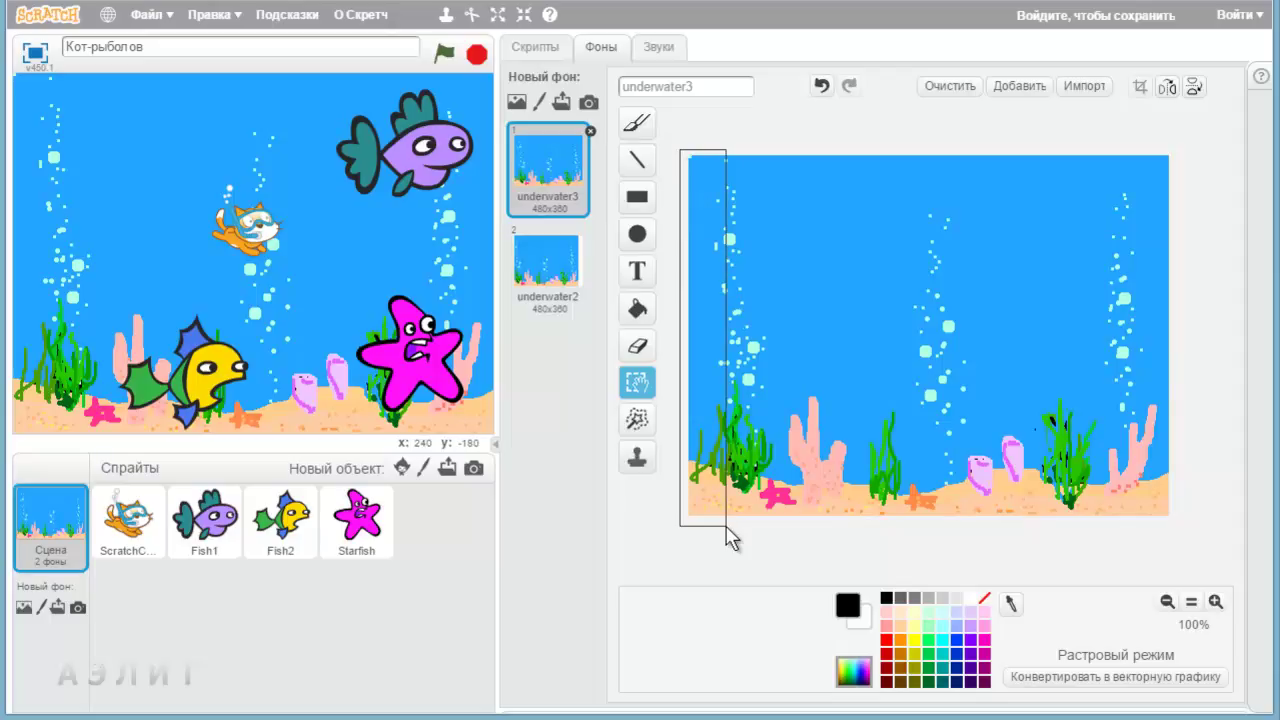
drag(727, 530, 727, 531)
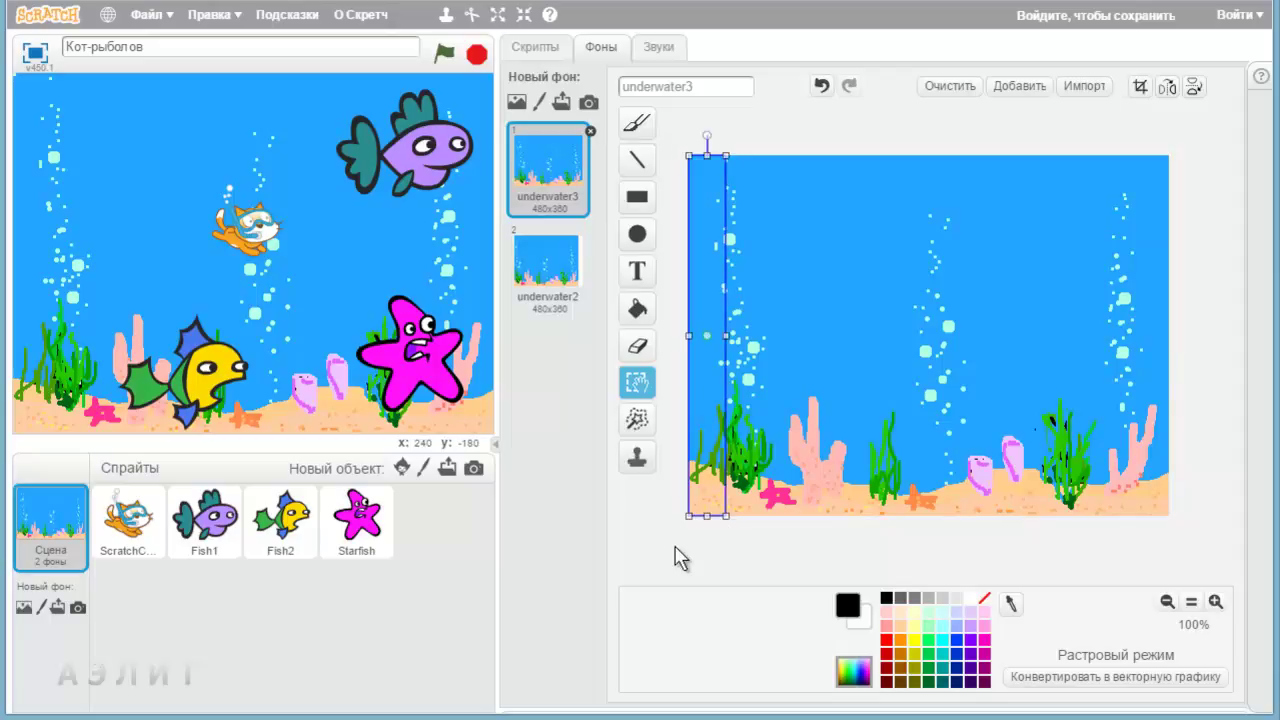
key(ctrl+c)
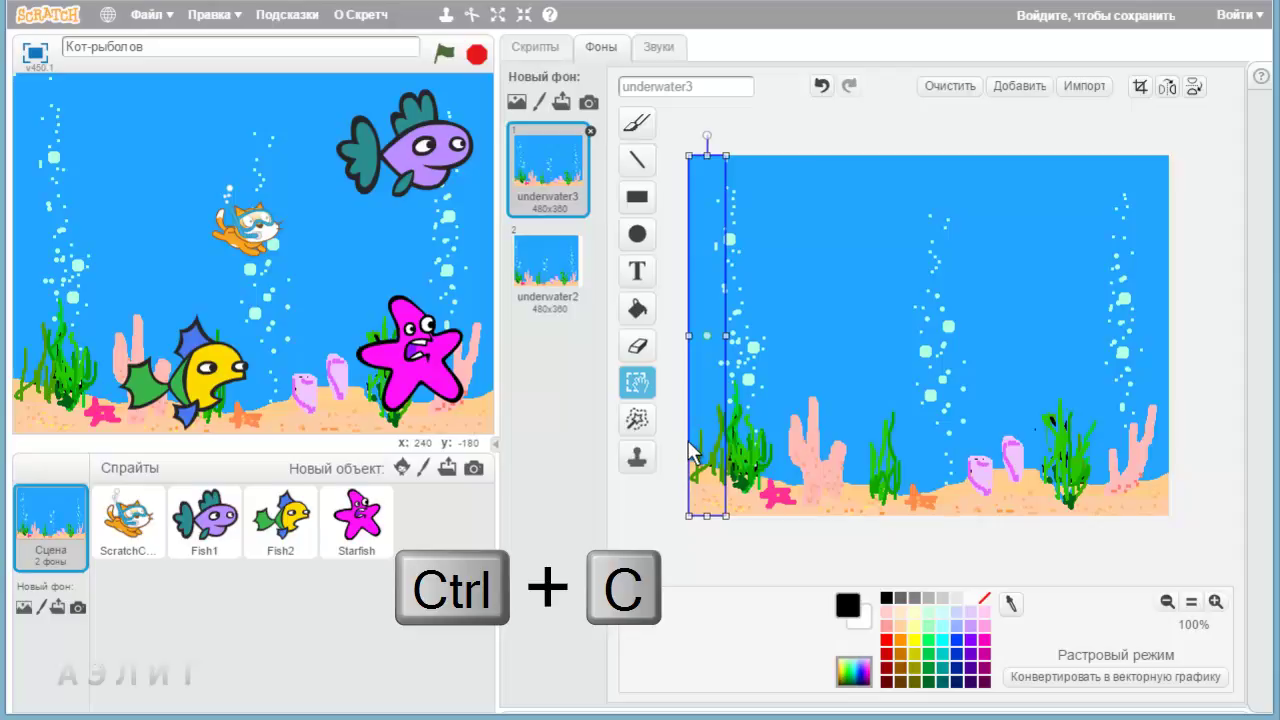
key(ctrl+v)
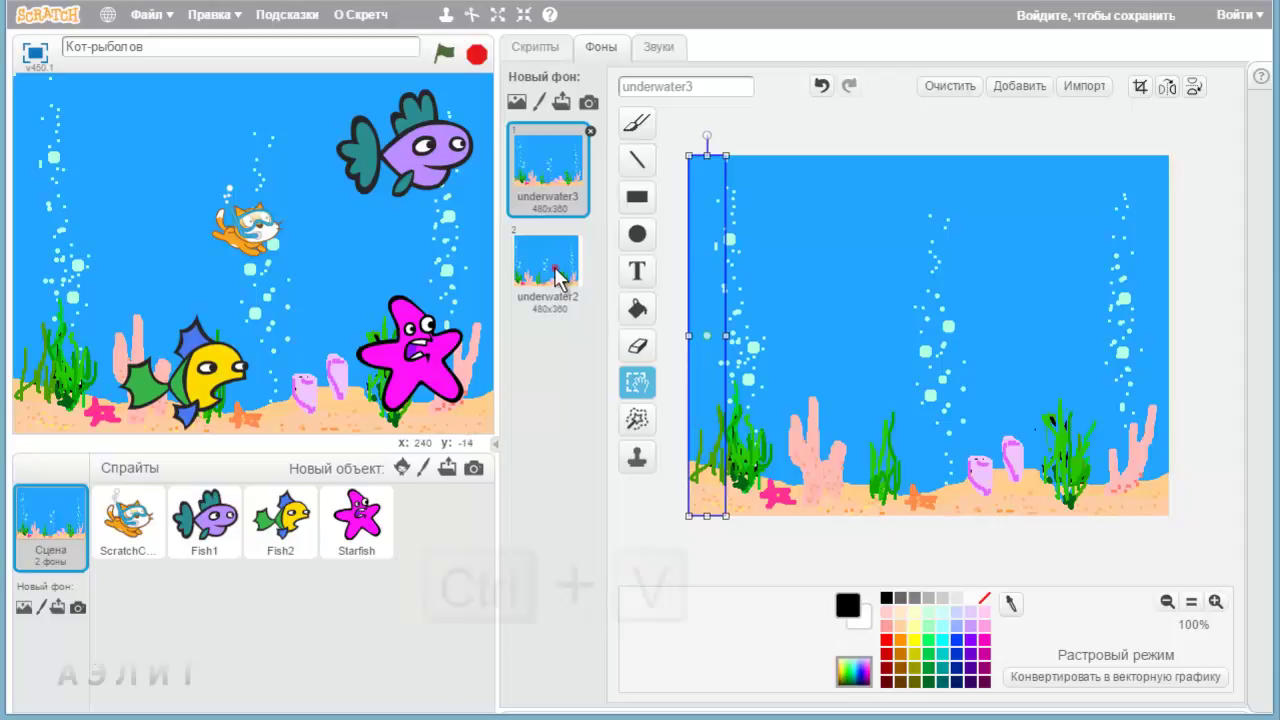
Paste the copied strip into the underwater2 backdrop so it fills the blank area at the right edge, and deselect it.
click(553, 268)
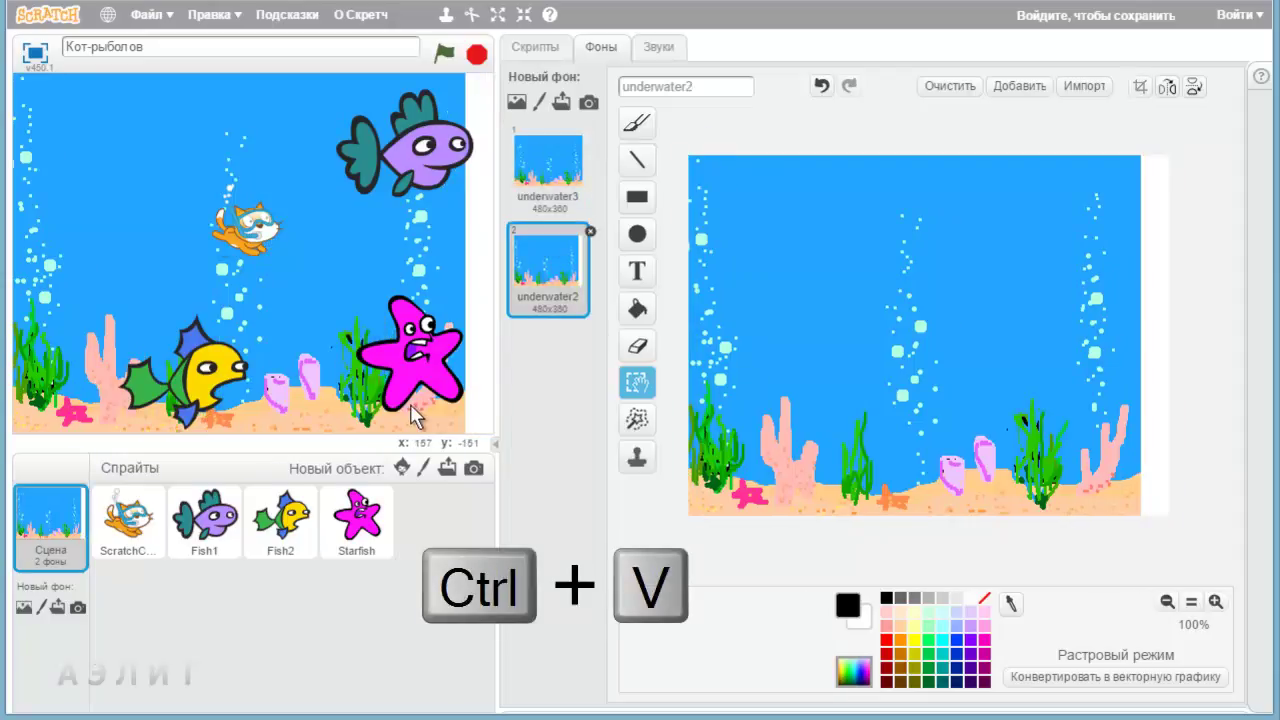
key(ctrl+v)
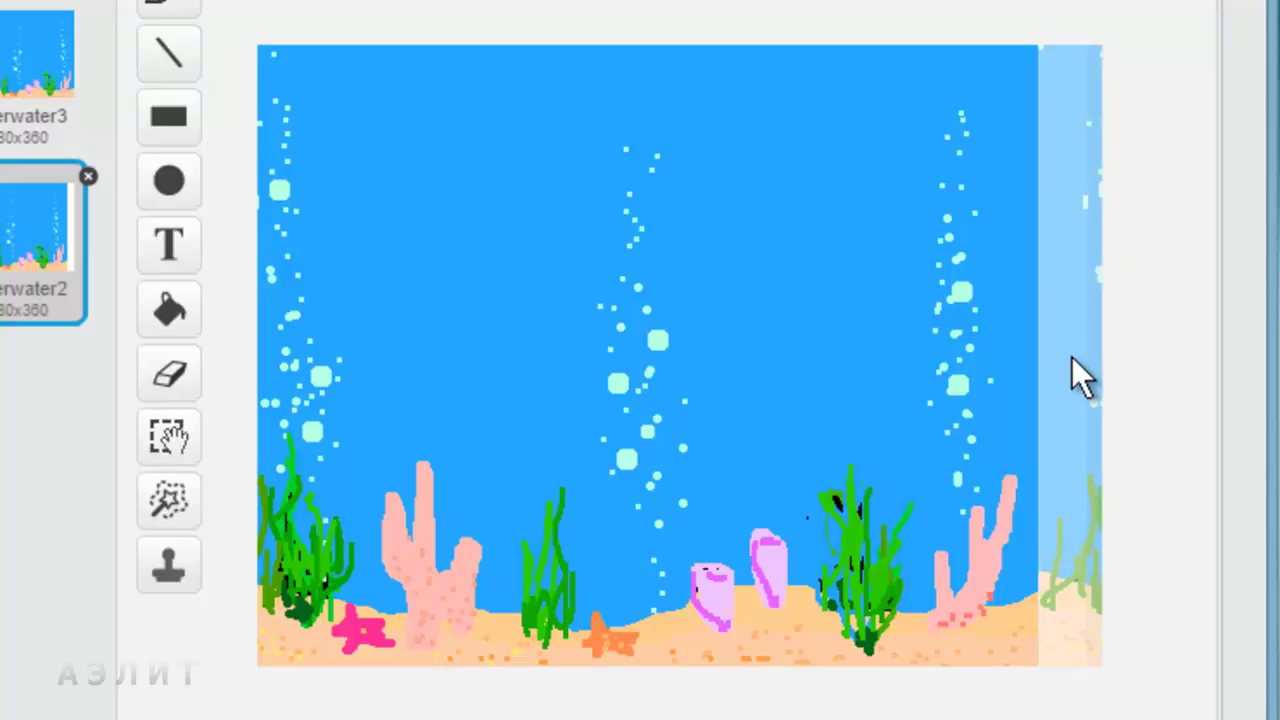
click(1071, 356)
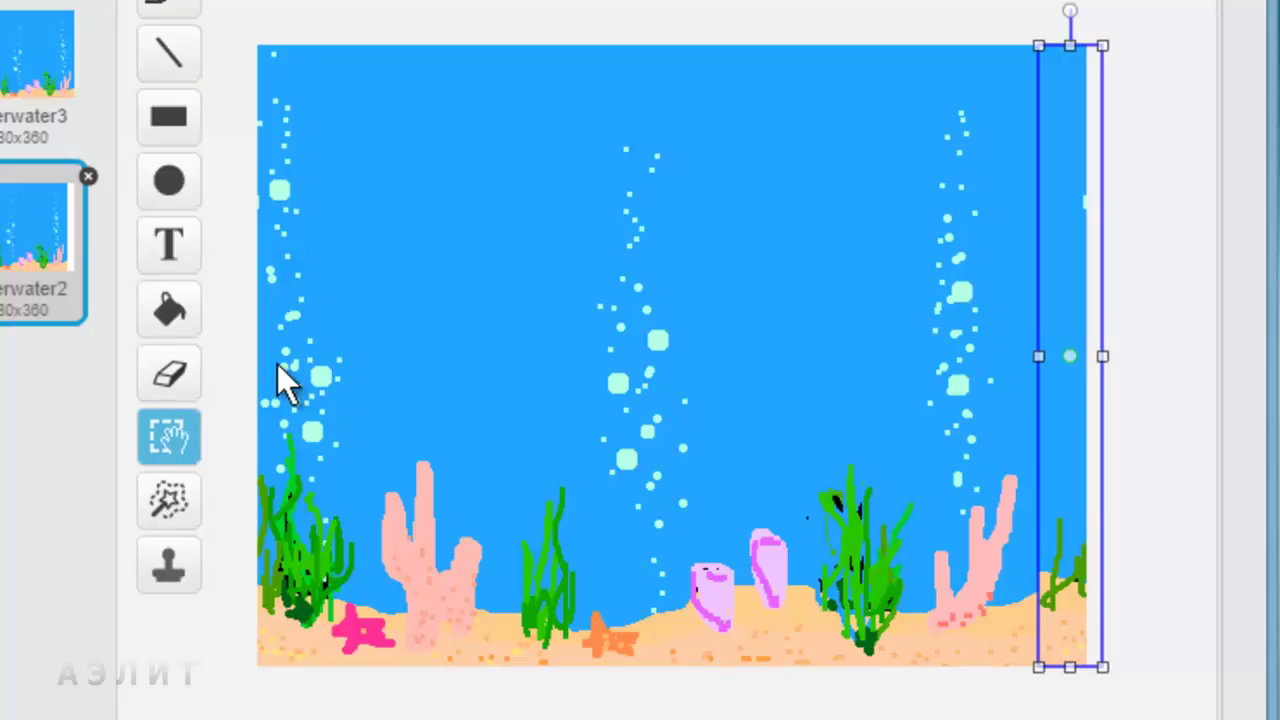
click(278, 12)
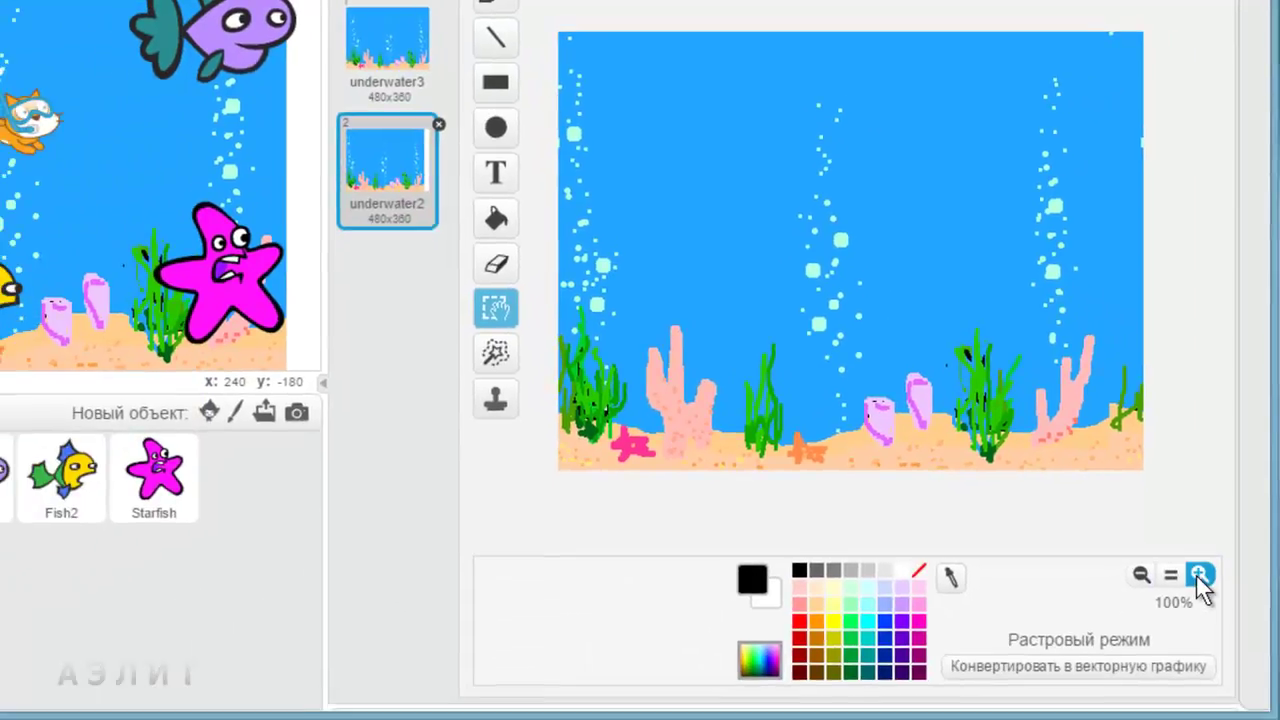
Inspect the seam of the pasted strip in the lower right of underwater2 at 200% zoom, and restore the view to 100%.
click(1163, 719)
drag(1183, 408, 1191, 512)
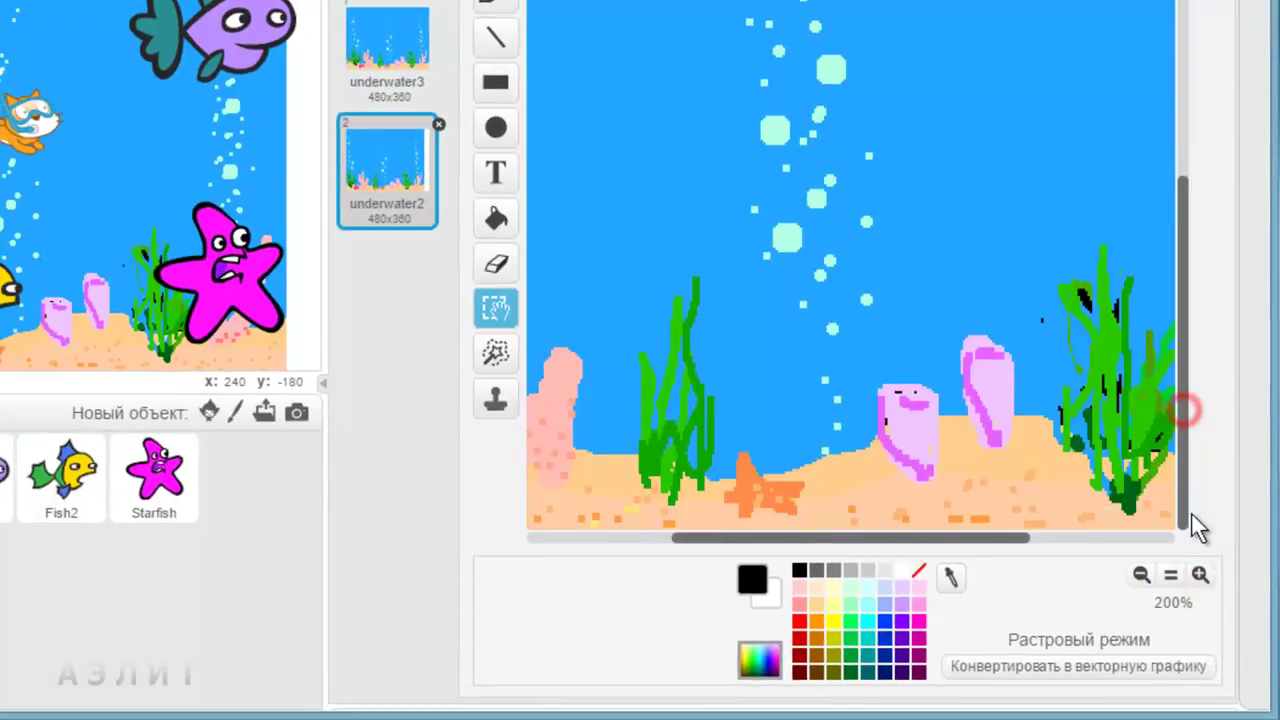
drag(1028, 536, 1213, 546)
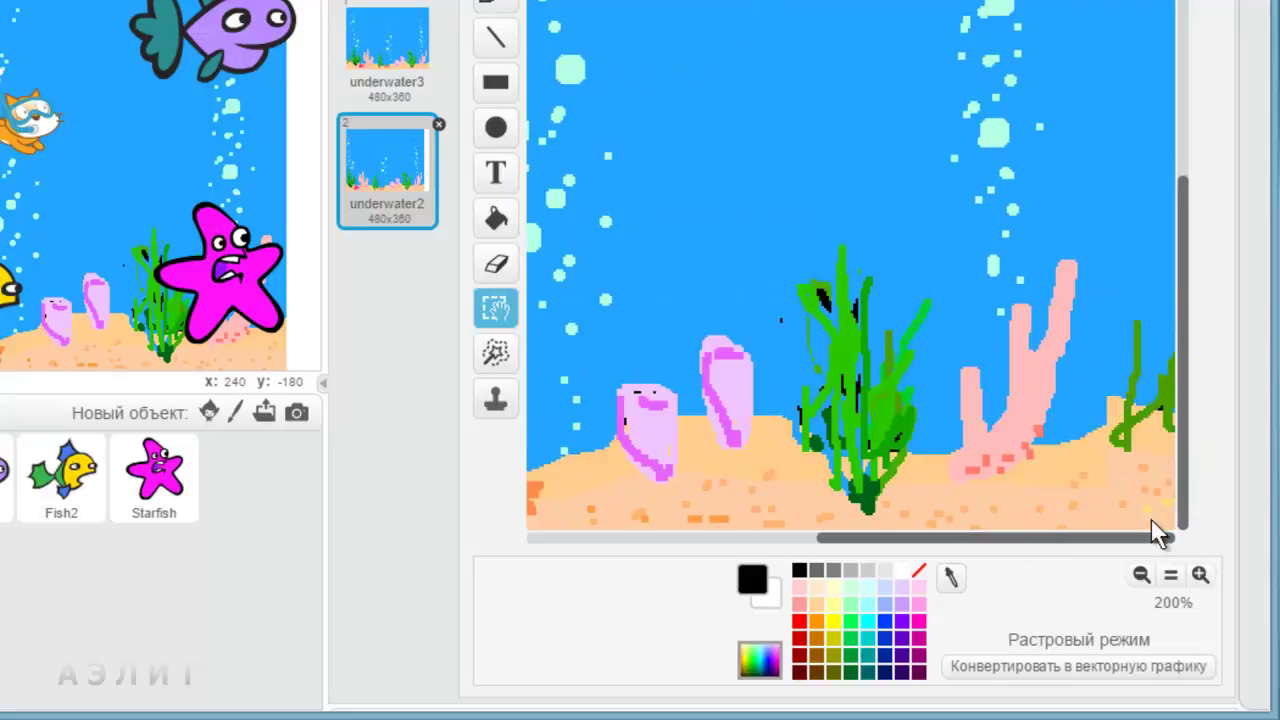
click(1172, 578)
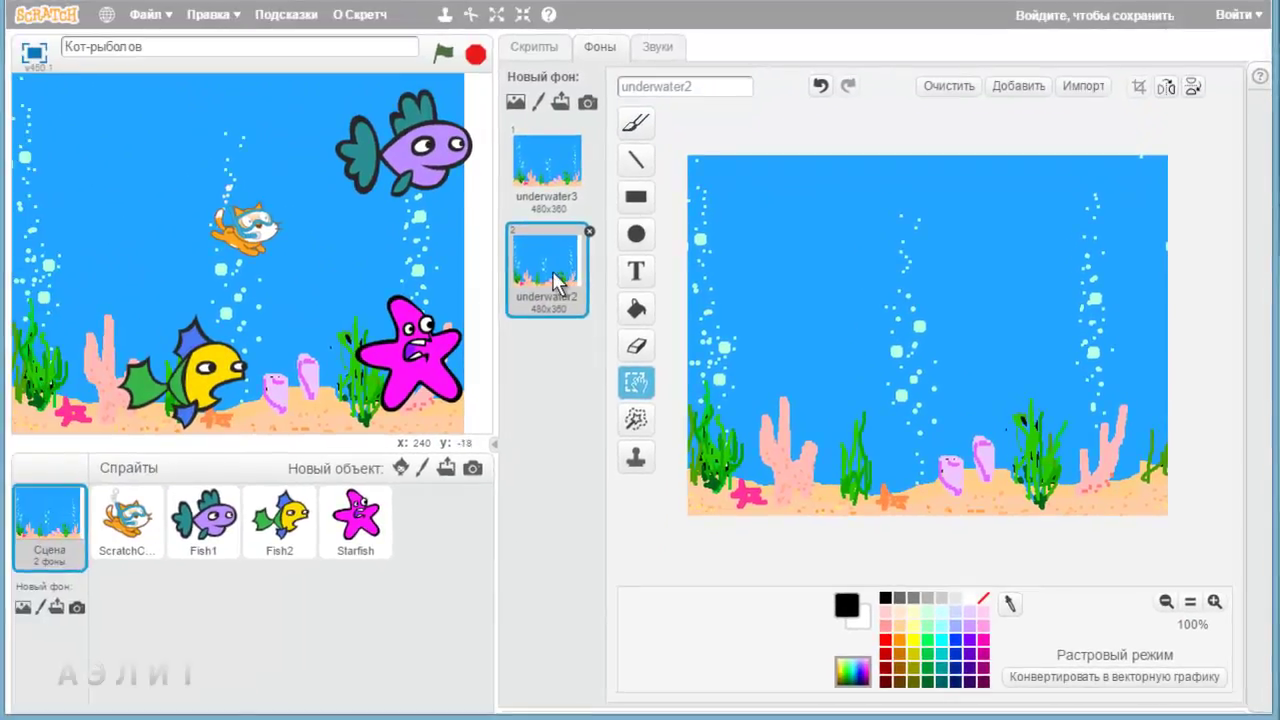
Switch to underwater3 and back to underwater2 to refresh the stage, and view the stage full screen before returning to the editor.
click(576, 146)
click(550, 280)
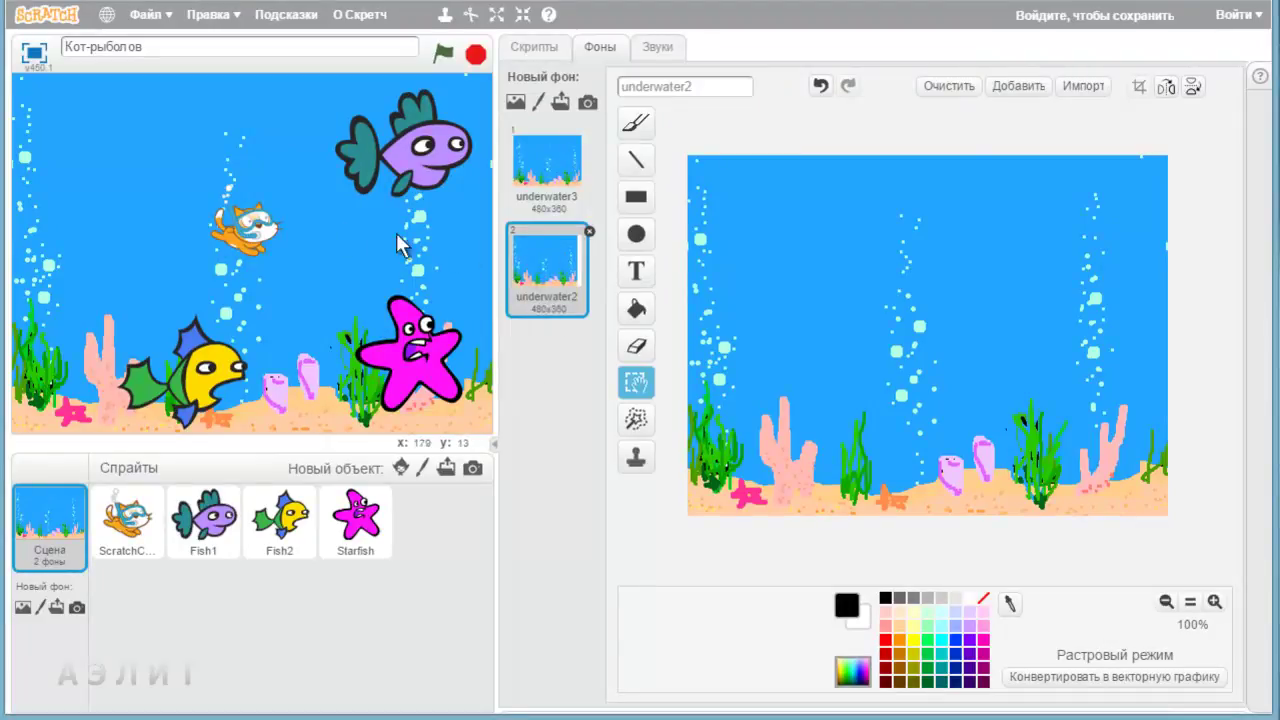
click(35, 53)
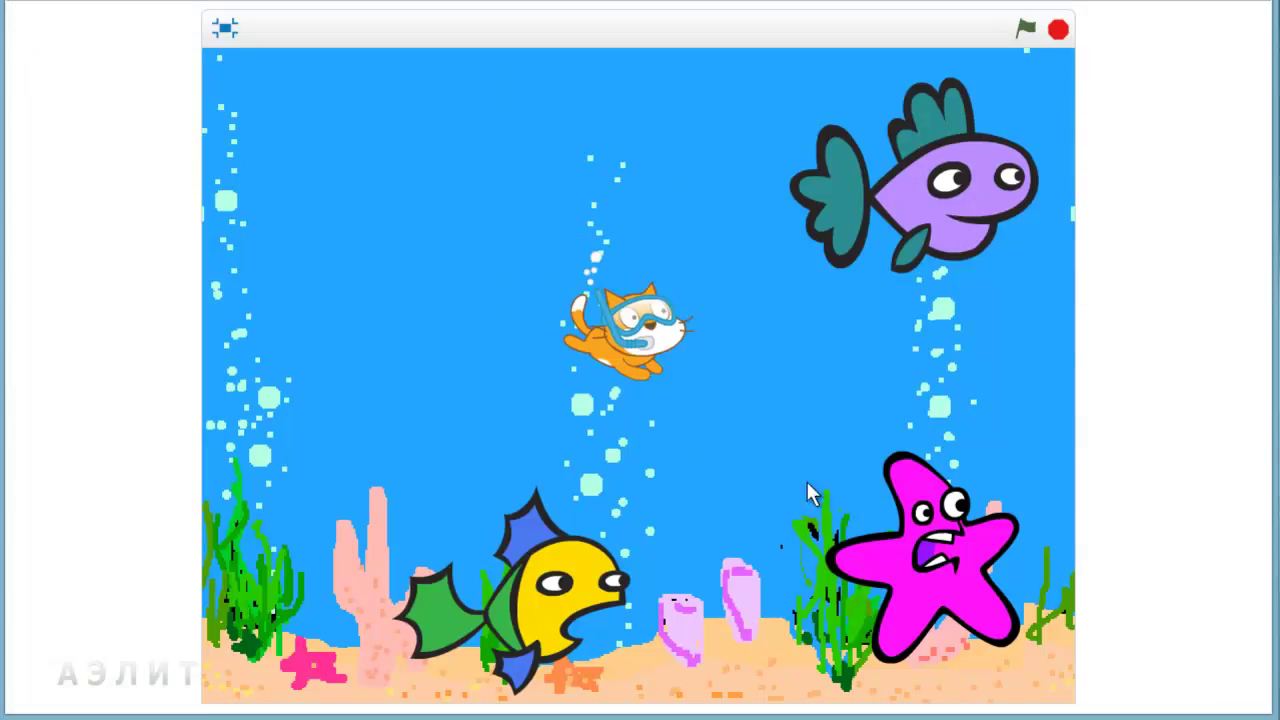
click(222, 27)
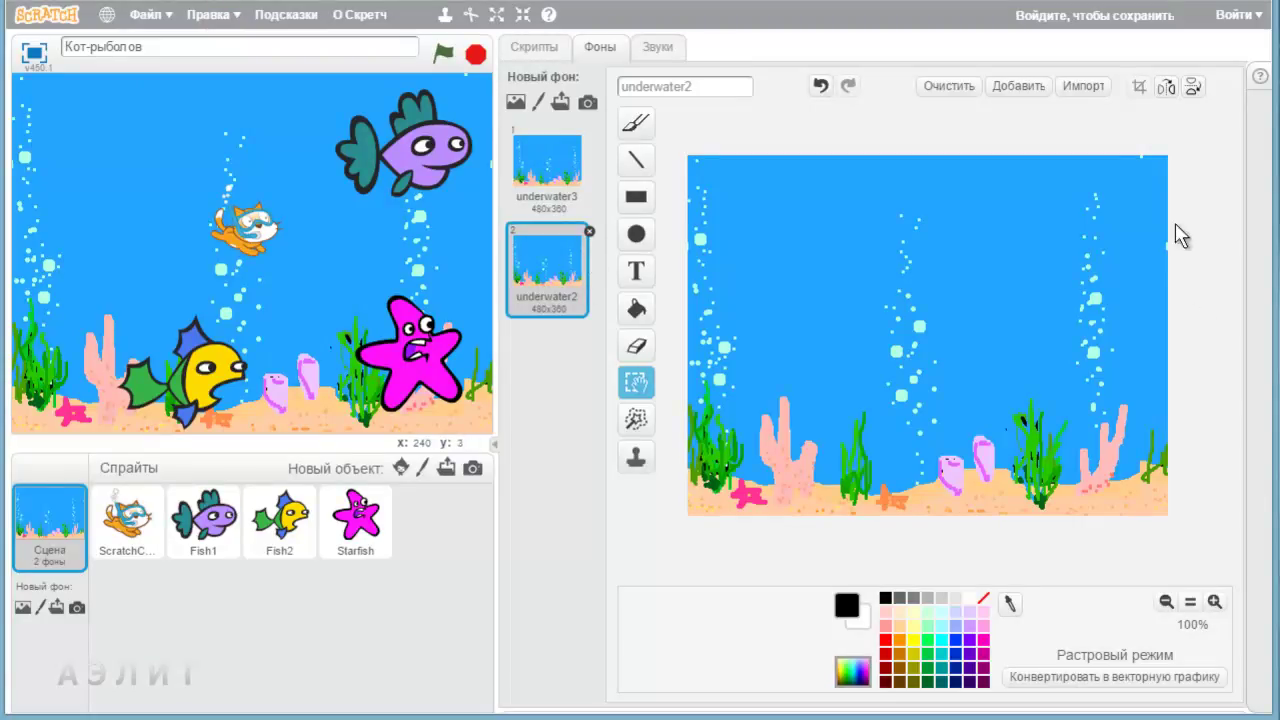
Duplicate the underwater2 backdrop and shift the copy's entire image left by about a tenth of its width, leaving a blank strip at the right edge.
right_click(546, 263)
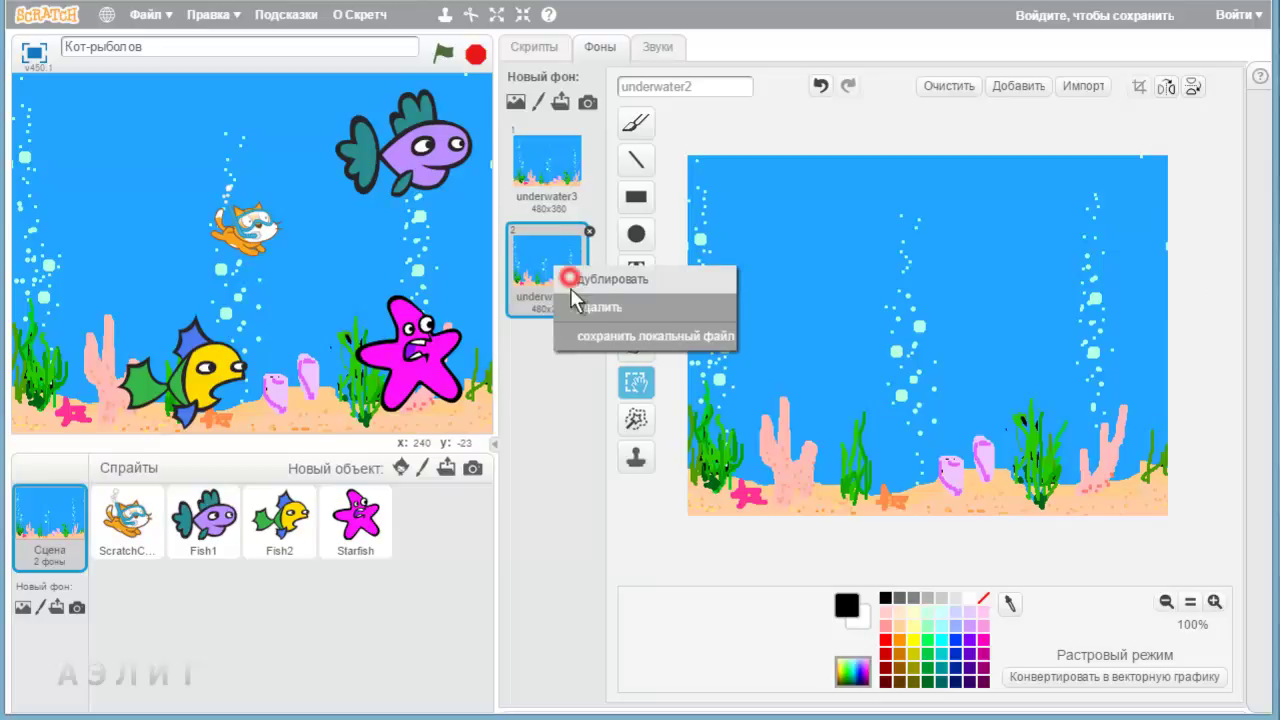
click(570, 282)
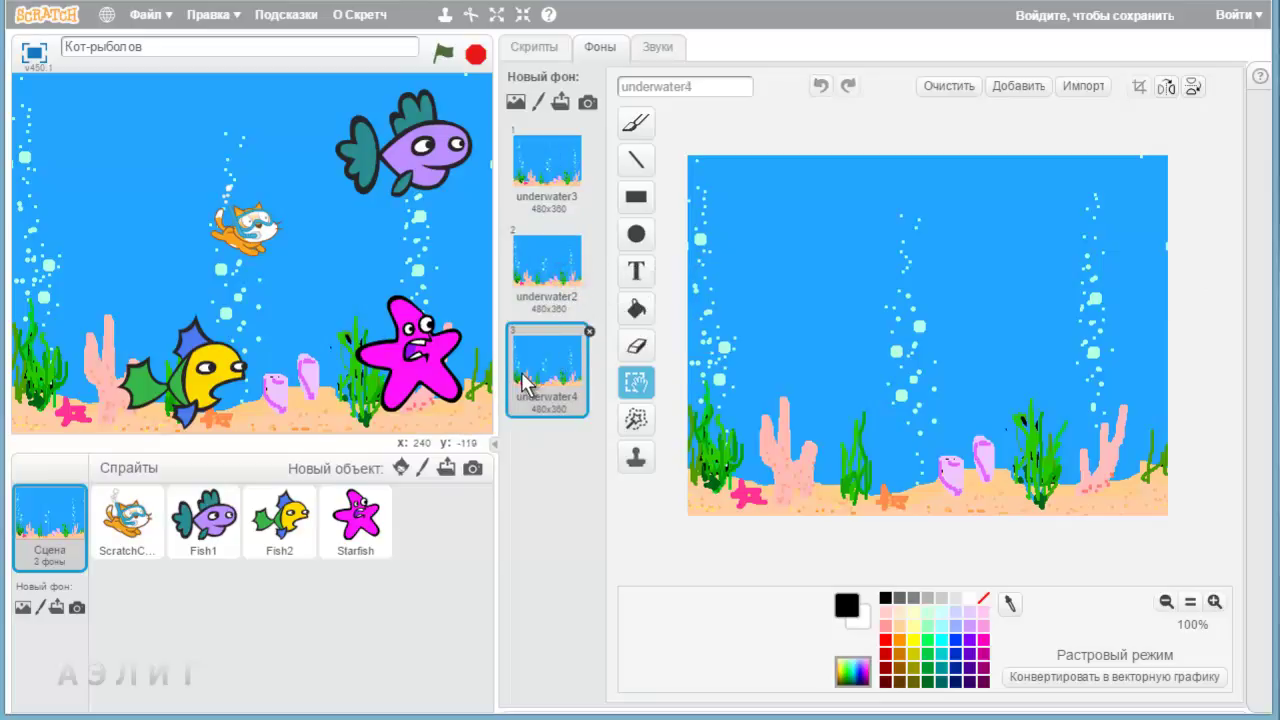
drag(679, 133, 1199, 542)
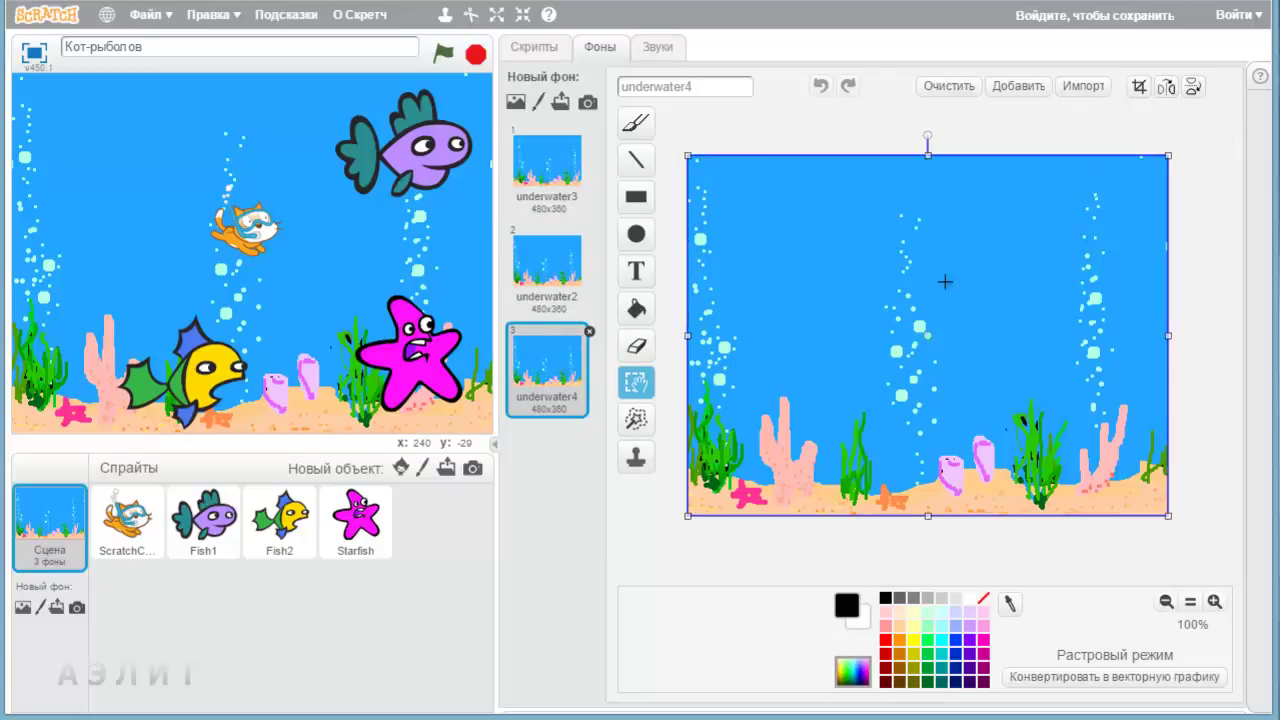
key(Left)
key(Left)
key(Left)
key(Left)
key(Left)
key(Left)
key(Left)
key(Left)
key(Left)
key(Left)
key(Left)
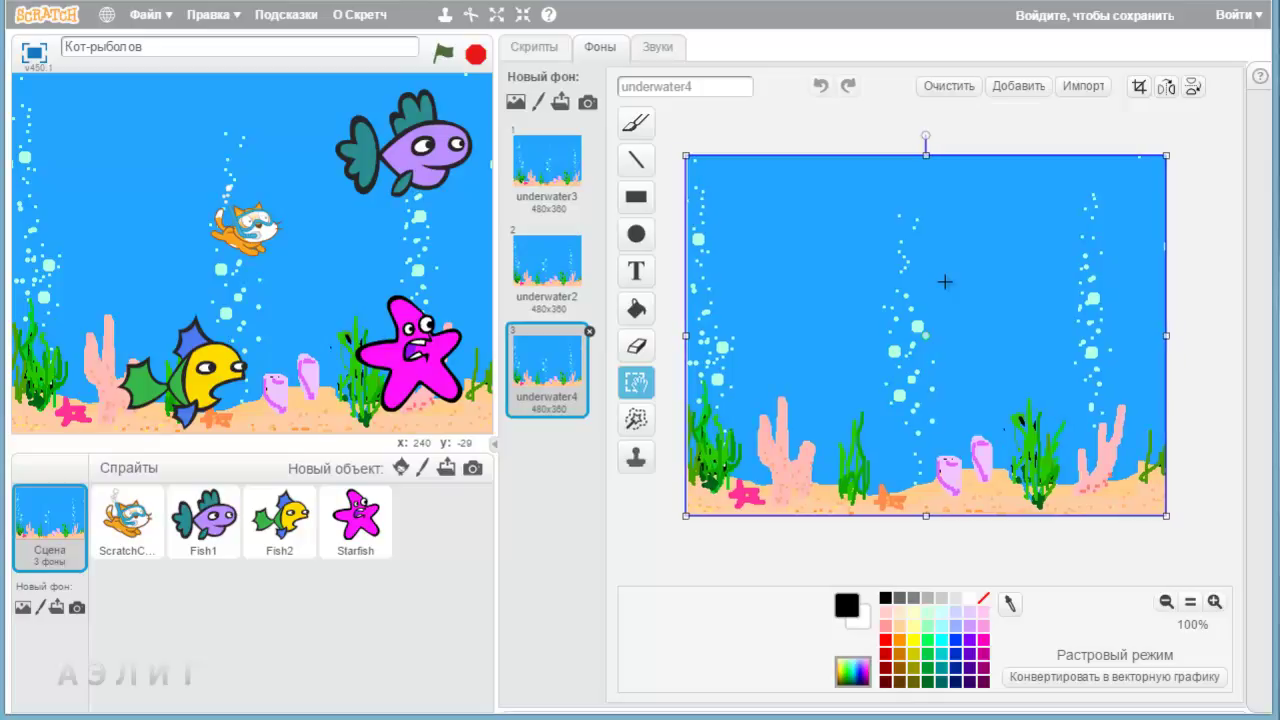
key(Left)
key(Left)
key(Left)
key(Left)
key(Left)
key(Left)
key(Left)
key(Left)
key(Left)
key(Left)
key(Left)
key(Left)
key(Left)
key(Left)
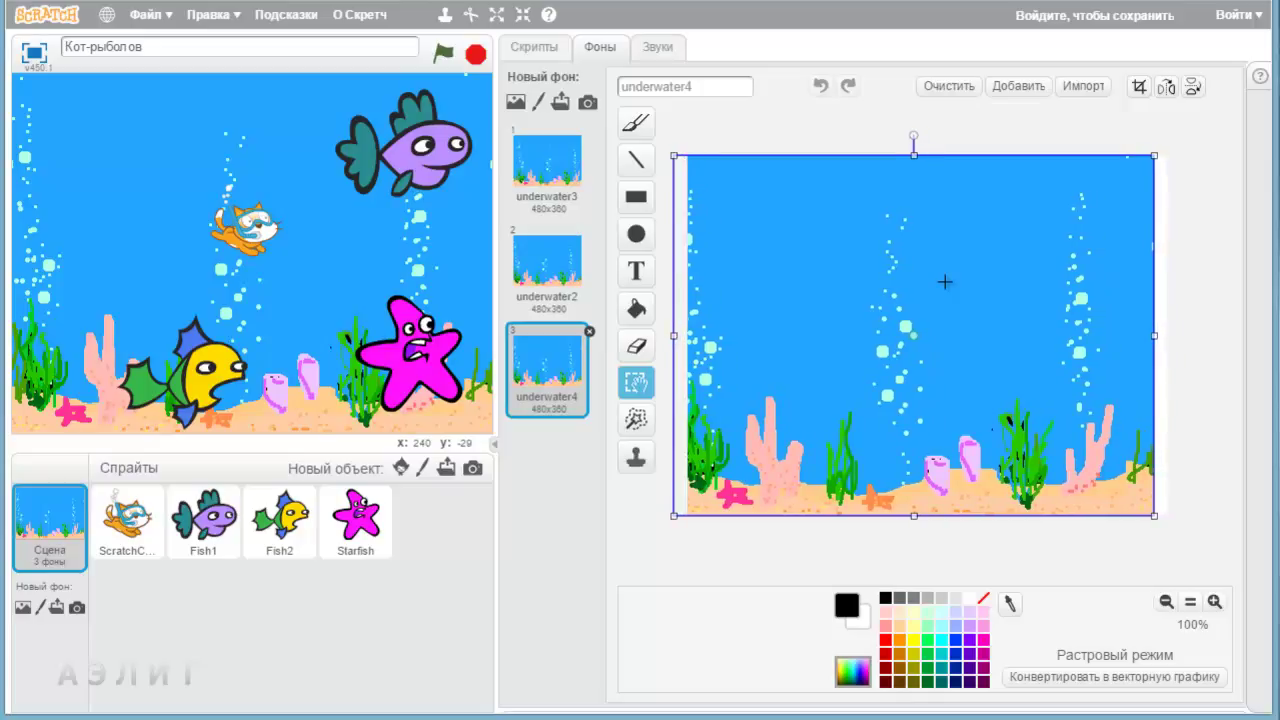
key(Left)
key(Left)
key(Left)
key(Left)
key(Left)
key(Left)
key(Left)
key(Left)
key(Left)
key(Left)
key(Left)
key(Left)
key(Left)
key(Left)
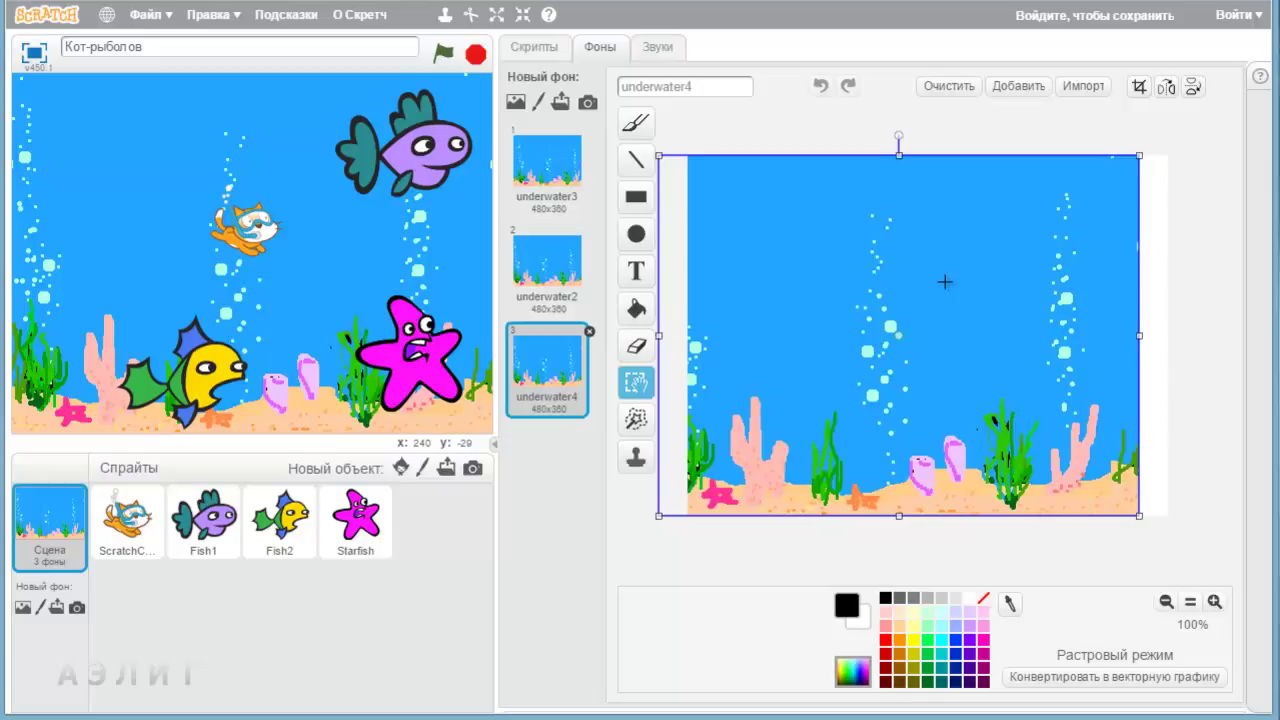
key(Left)
key(Left)
key(Left)
key(Left)
key(Left)
key(Left)
key(Left)
key(Left)
key(Left)
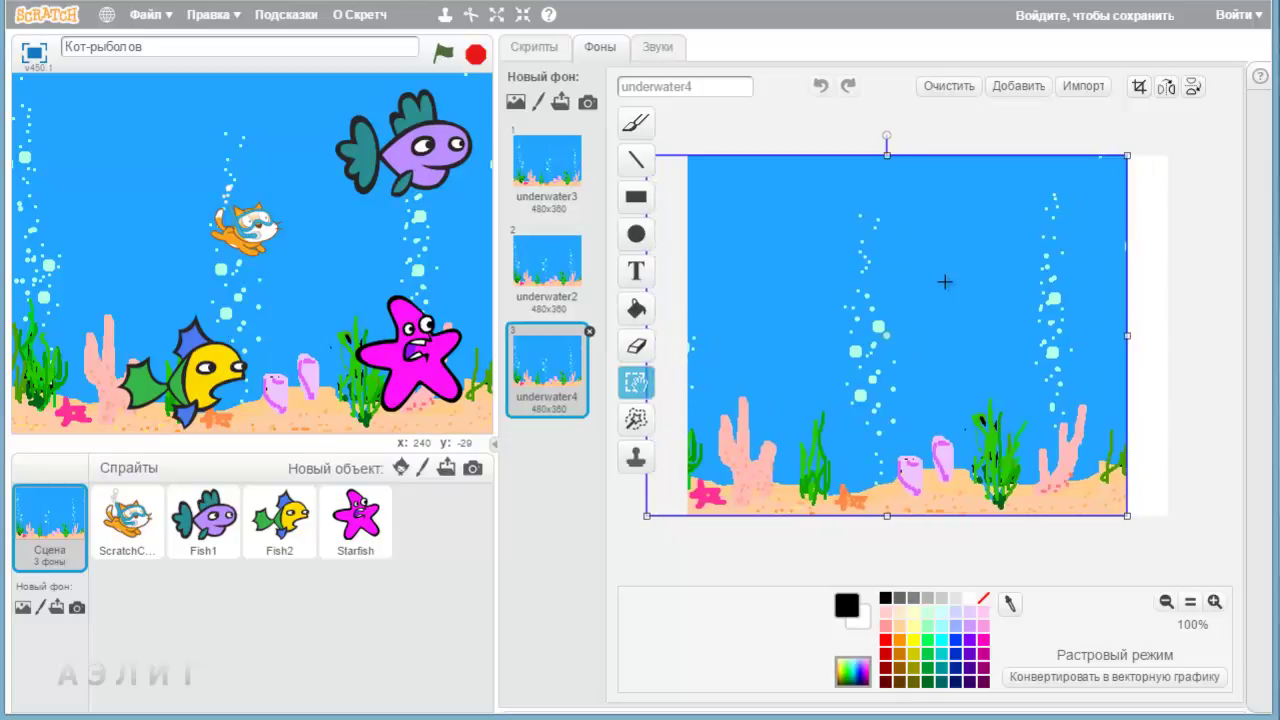
key(Left)
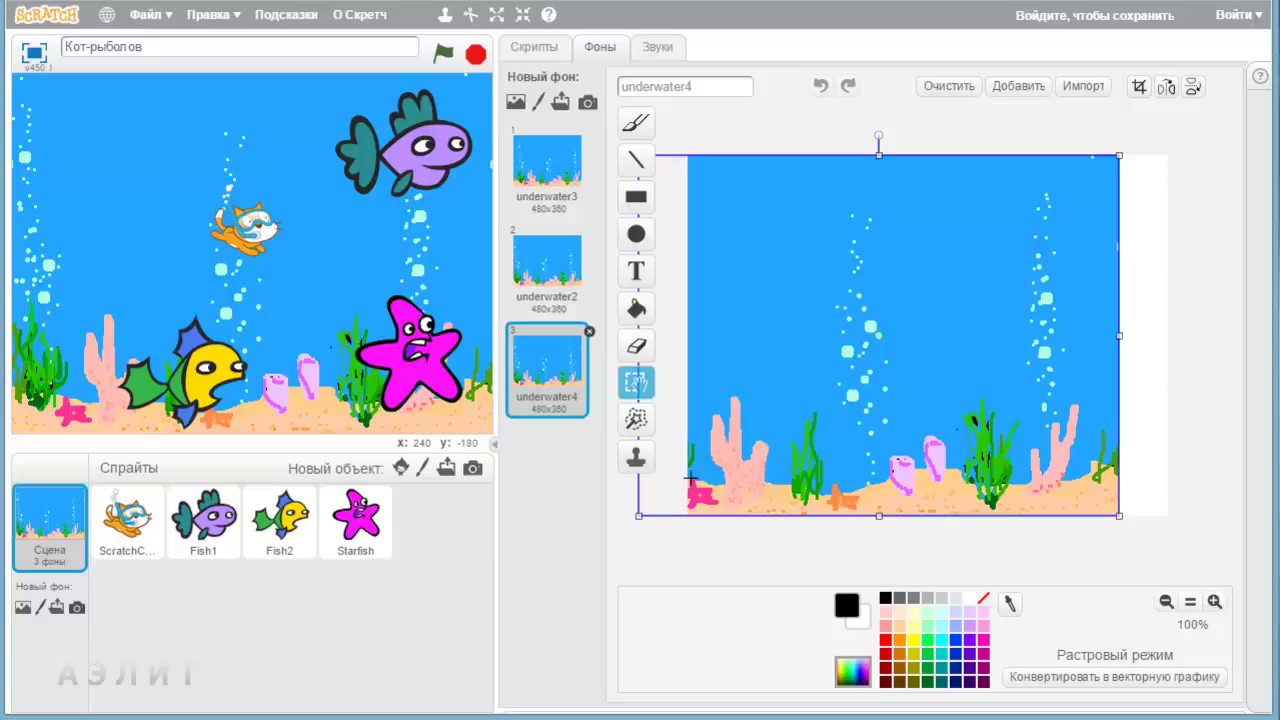
Compare the underwater2 and underwater4 backdrops to see which part is missing at the shifted image's right edge.
click(557, 272)
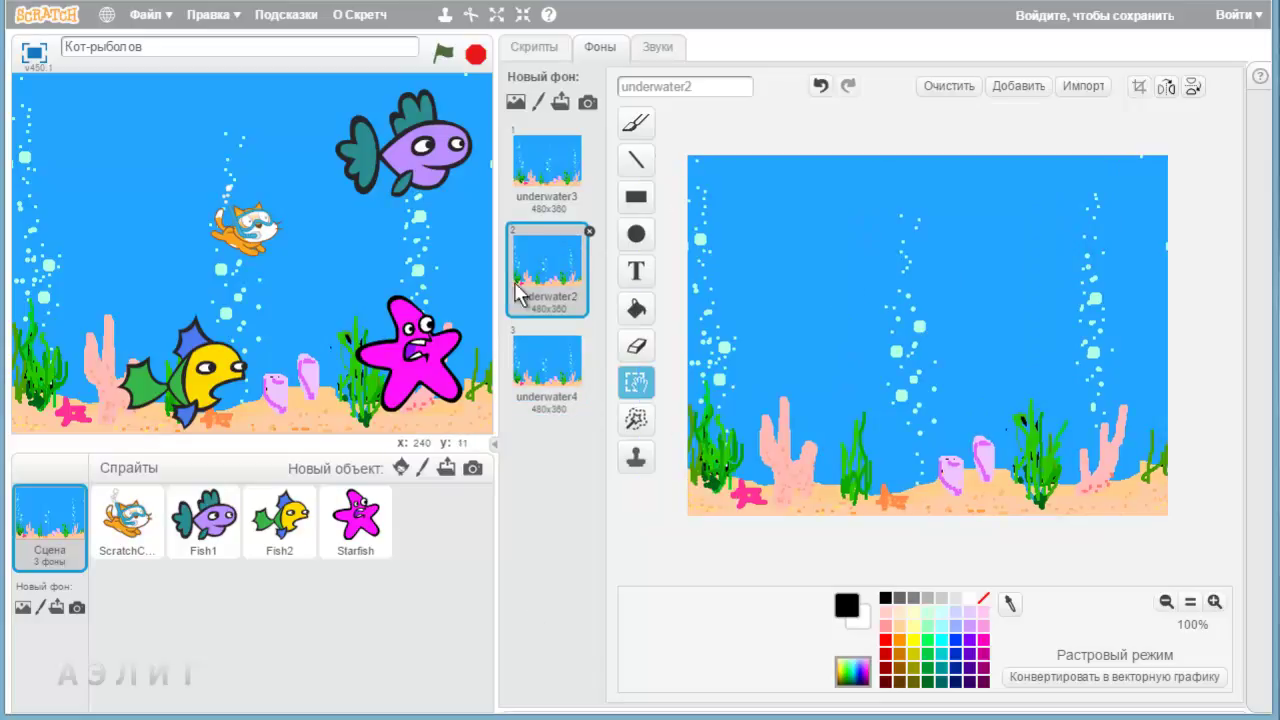
click(545, 365)
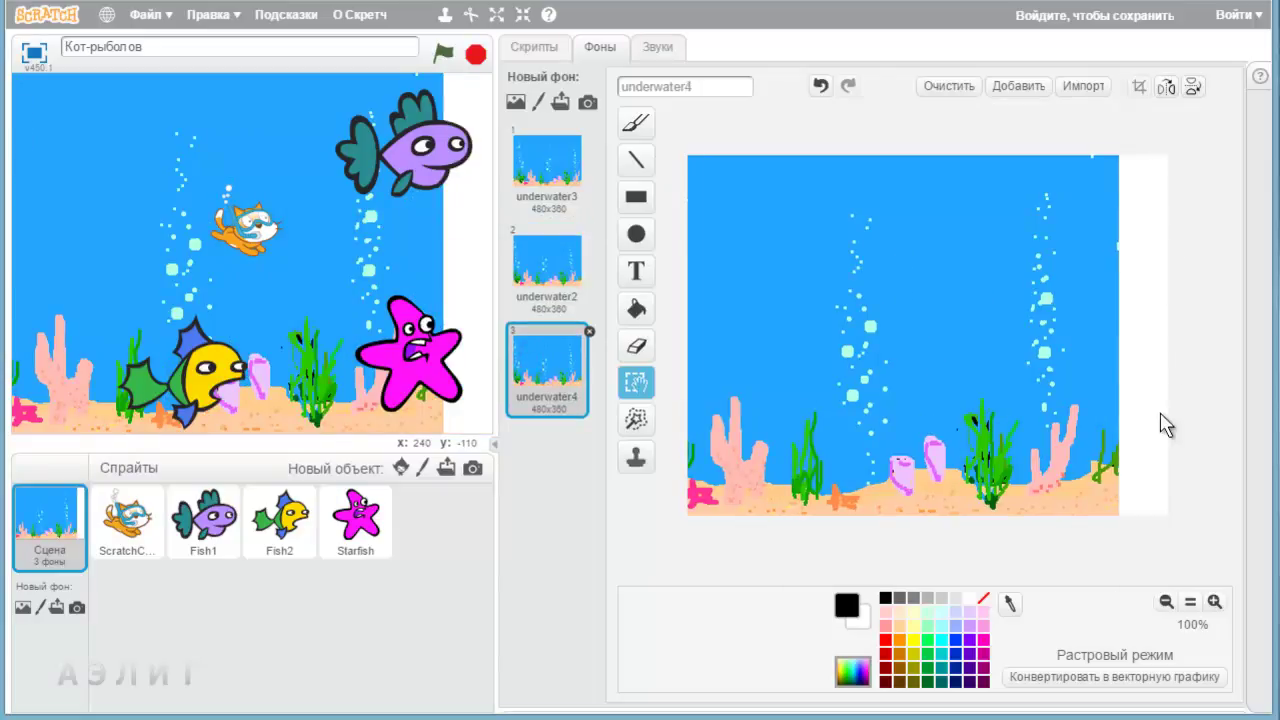
click(562, 263)
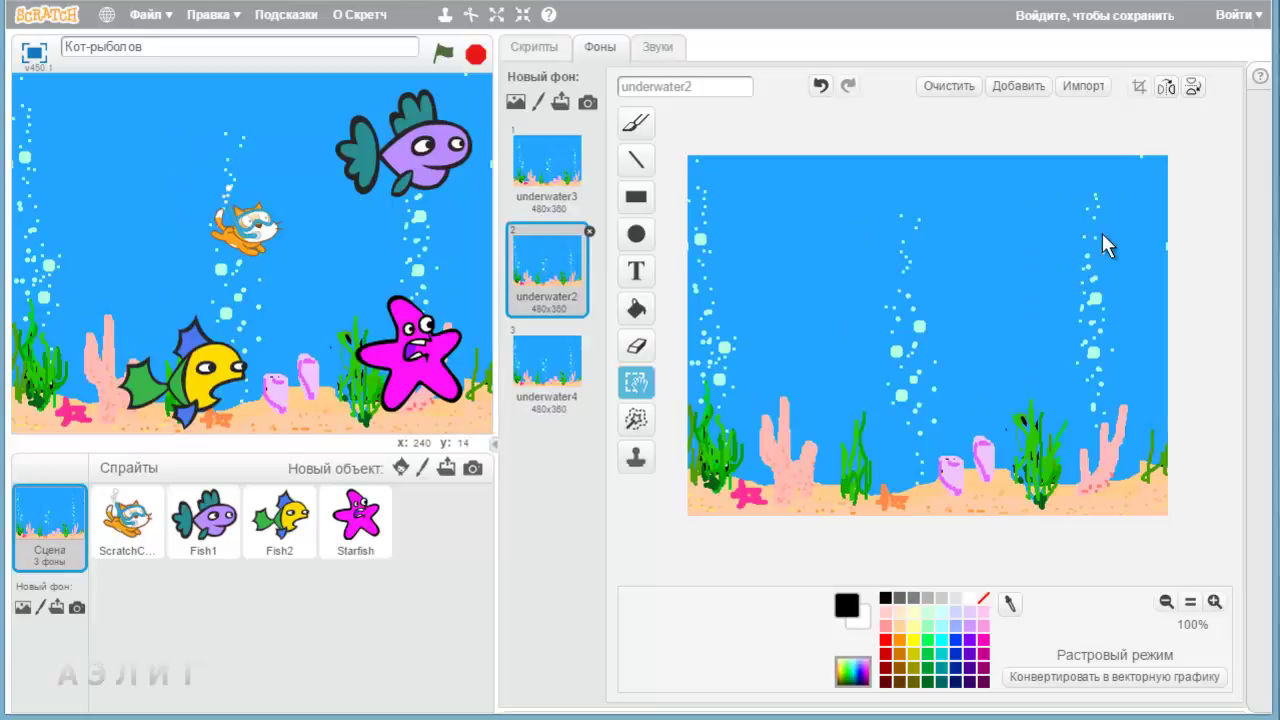
click(562, 380)
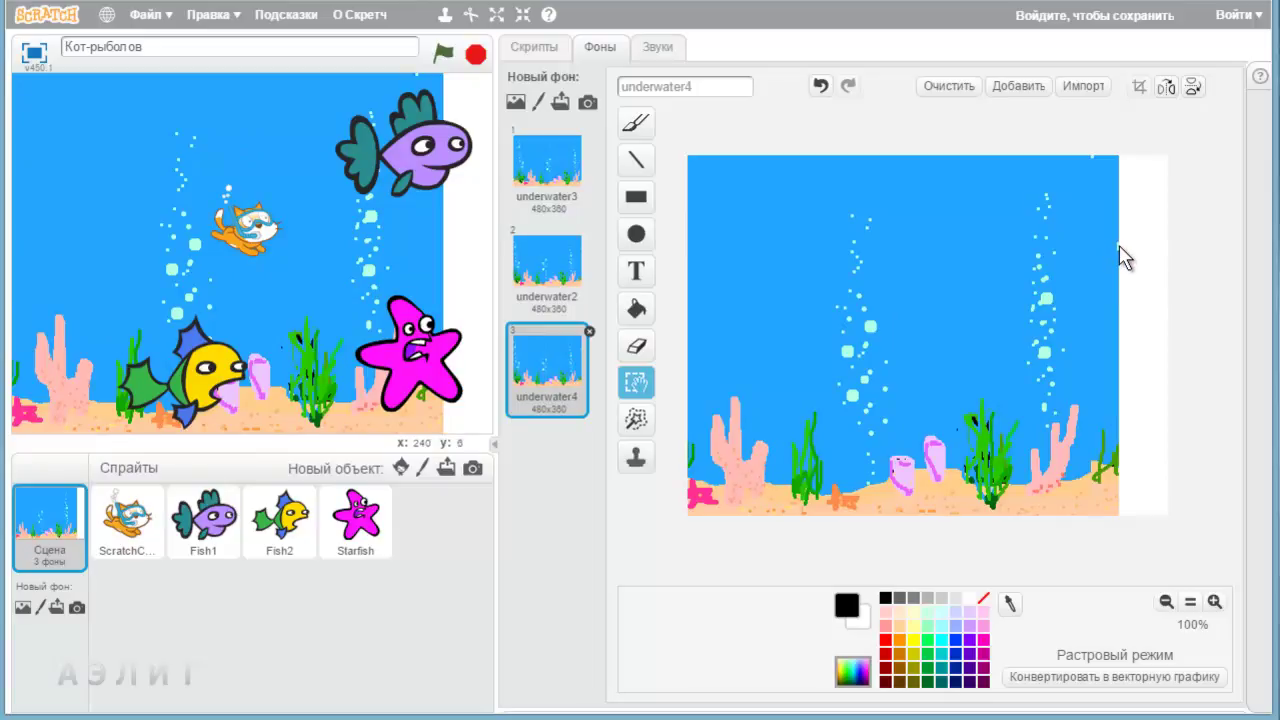
click(557, 277)
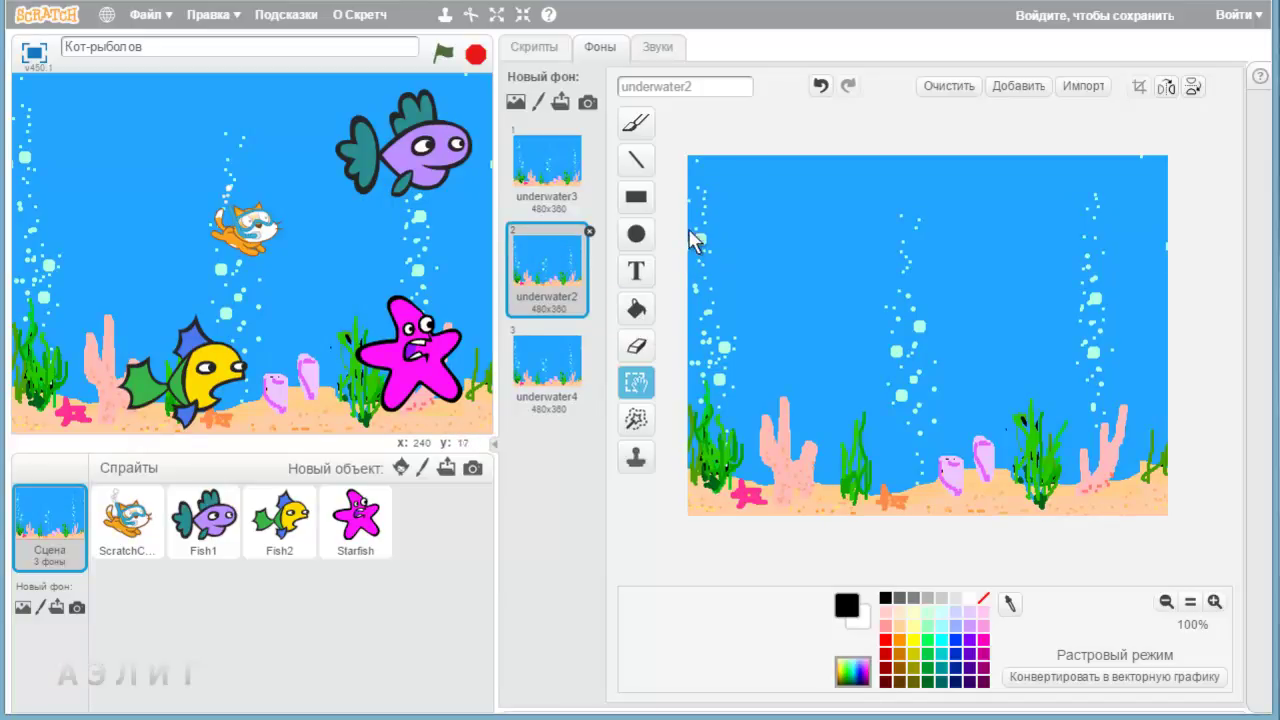
click(540, 362)
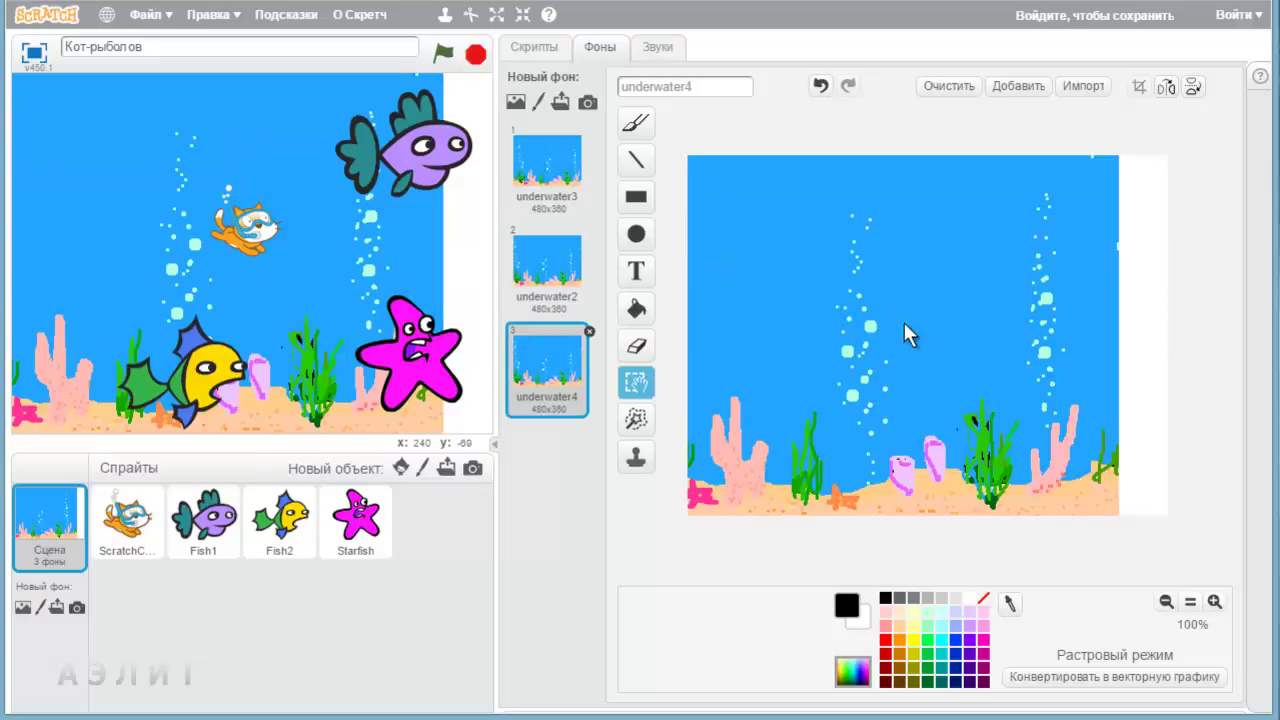
Copy a full-height strip wider than the gap from underwater2's left edge and paste it over the blank area at underwater4's right edge.
click(549, 285)
drag(686, 150, 763, 530)
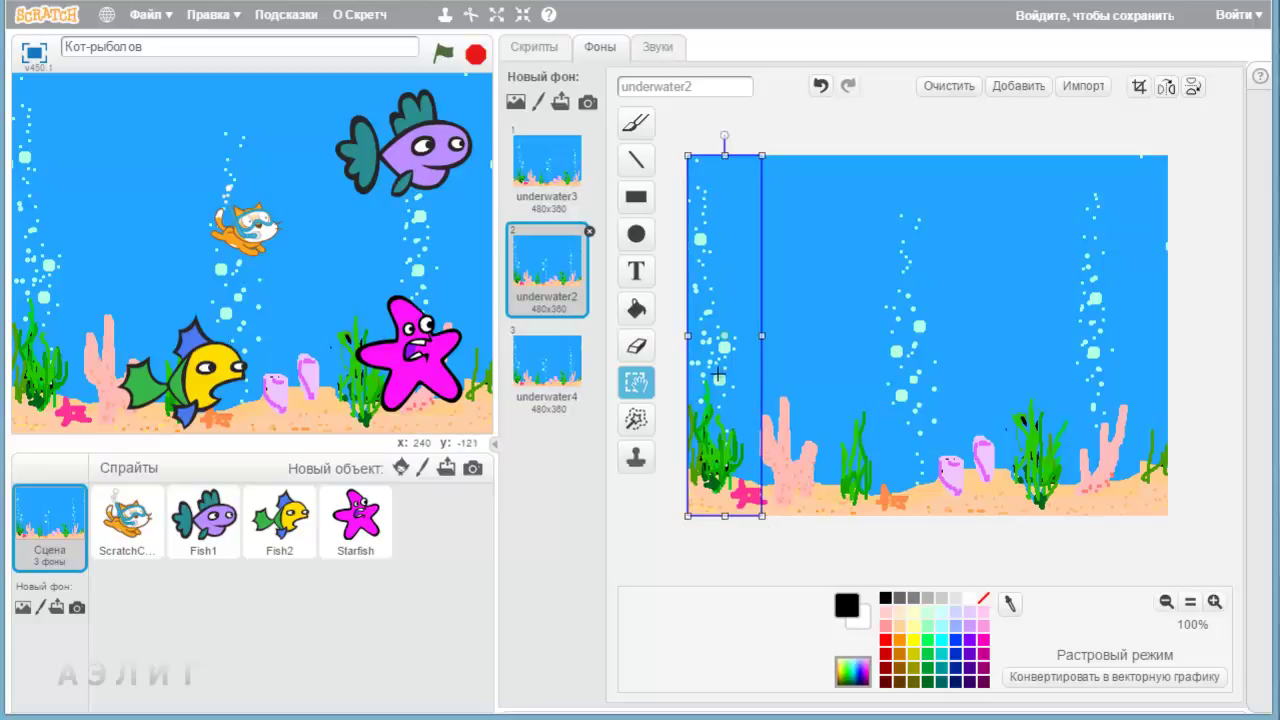
click(553, 380)
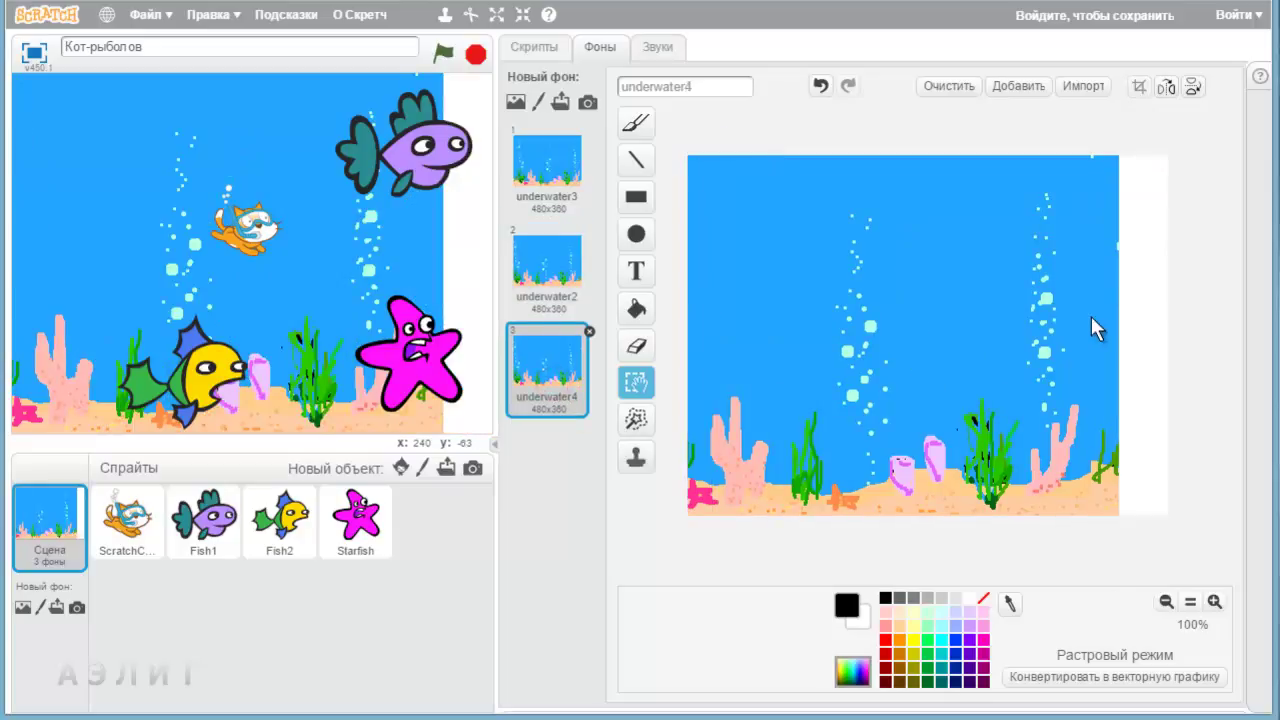
click(635, 457)
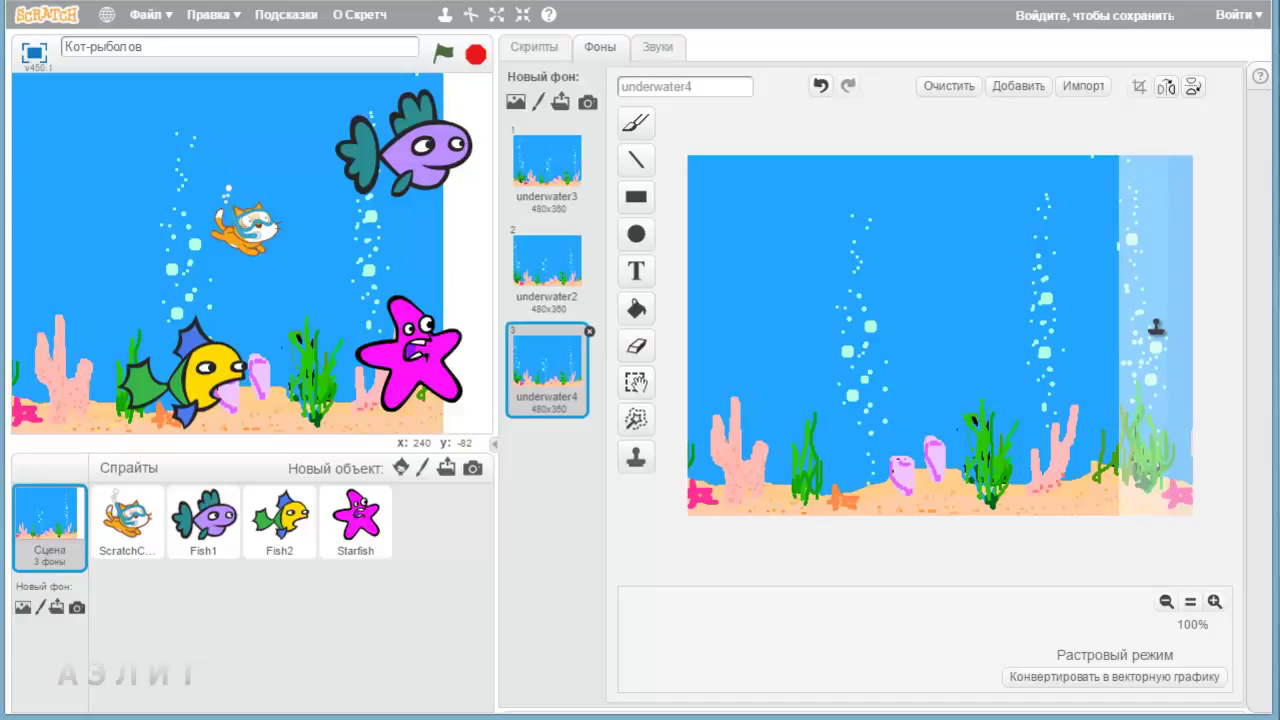
click(1156, 330)
click(1092, 540)
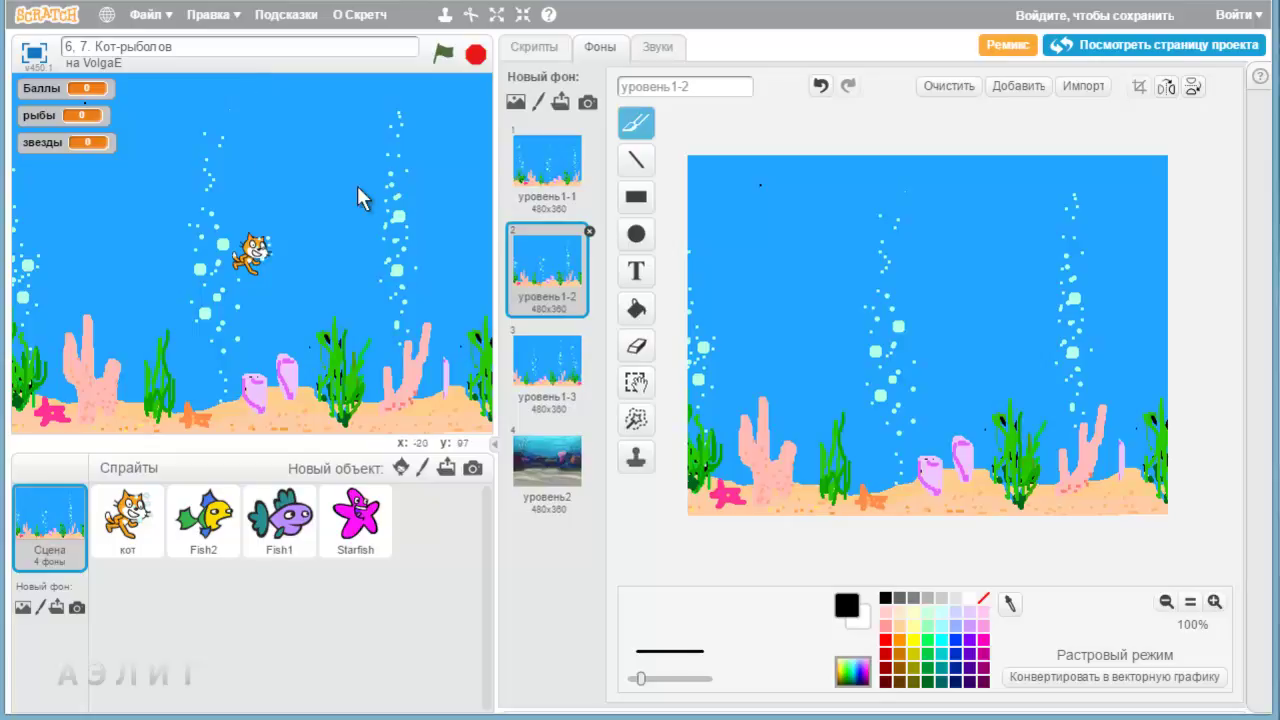
Switch to the finished sample project "6, 7. Кот-рыболов" and examine its stage script and comments on backdrop animation.
click(520, 50)
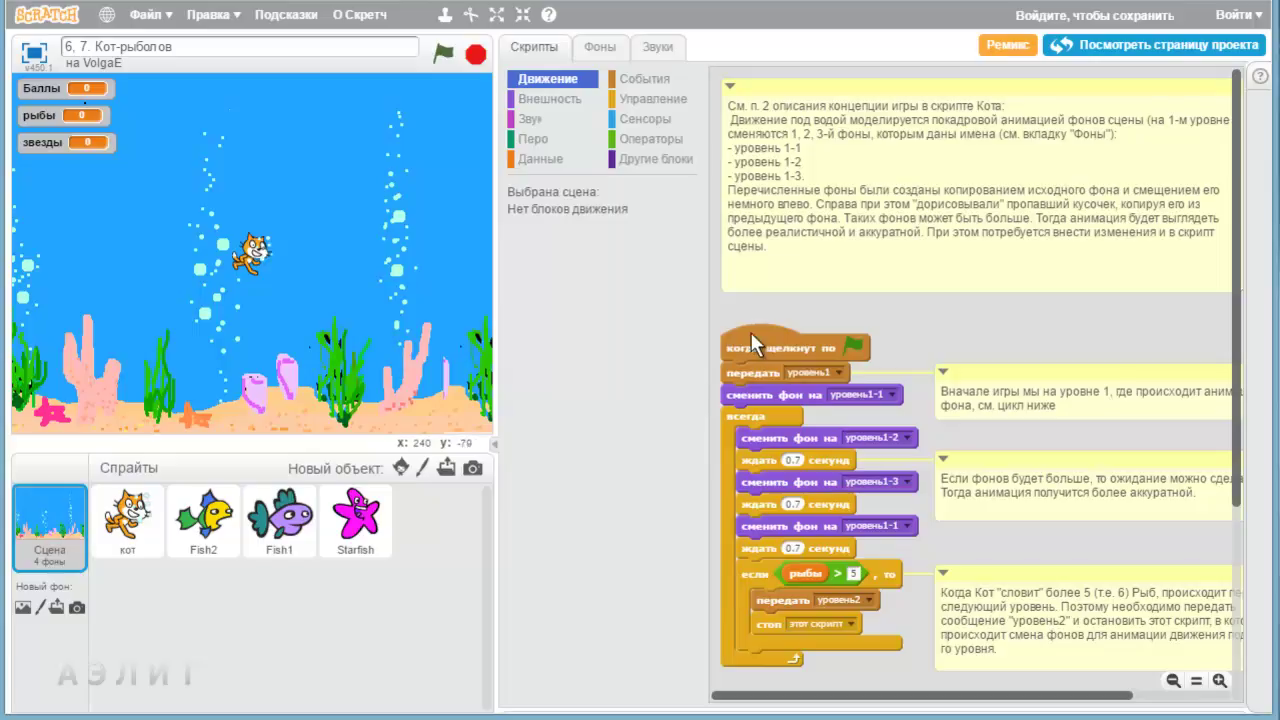
drag(1243, 355, 1249, 455)
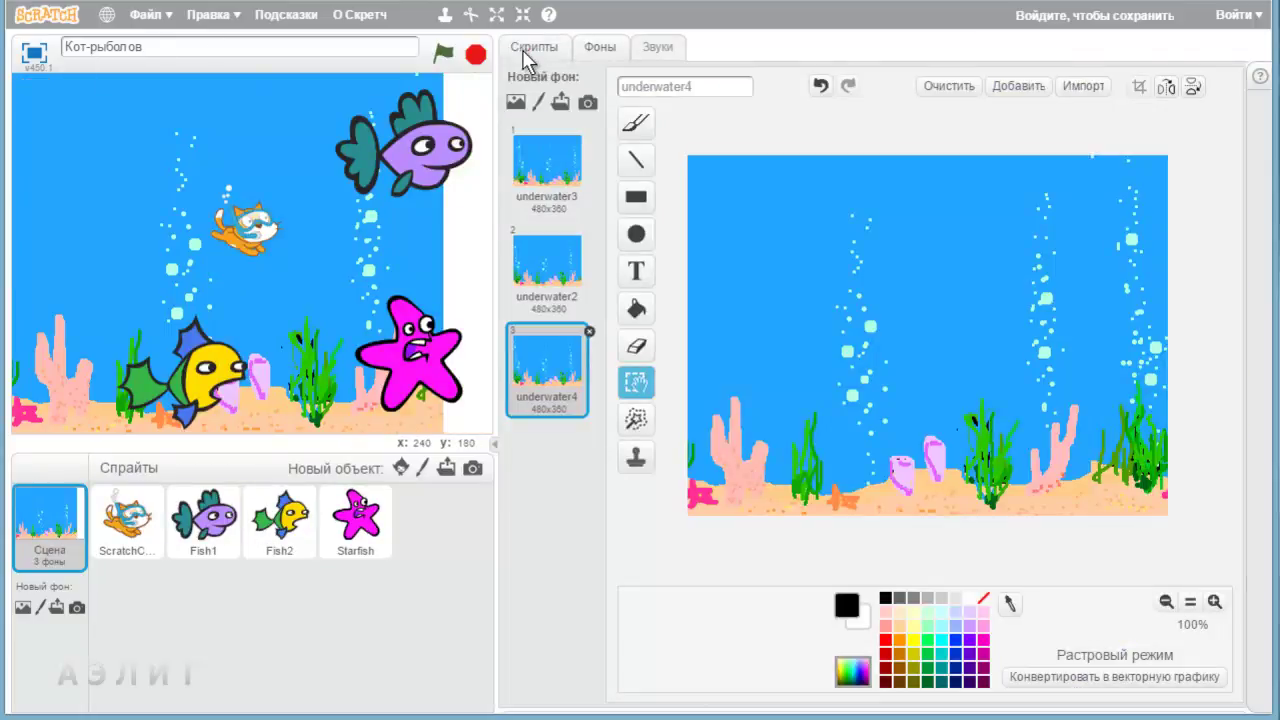
Start a stage script in the Кот-рыболов project with a "когда щелкнут по" green flag block.
click(523, 50)
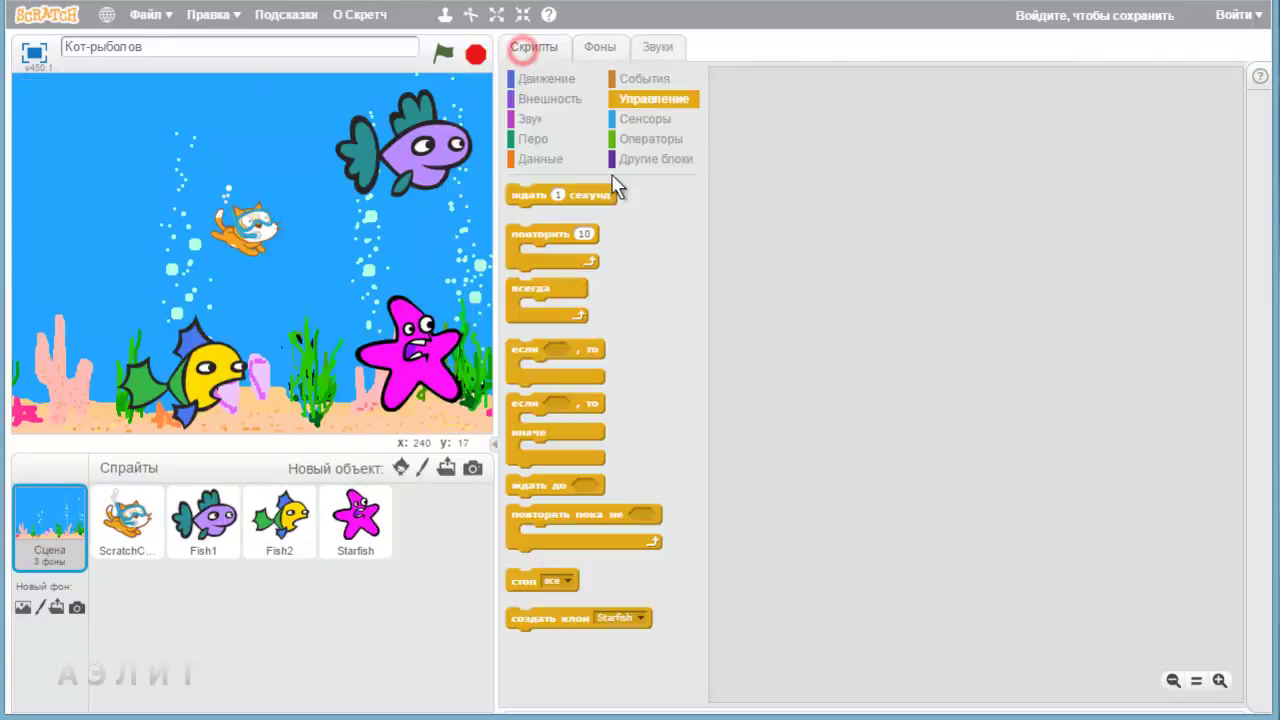
click(631, 79)
drag(548, 205, 800, 140)
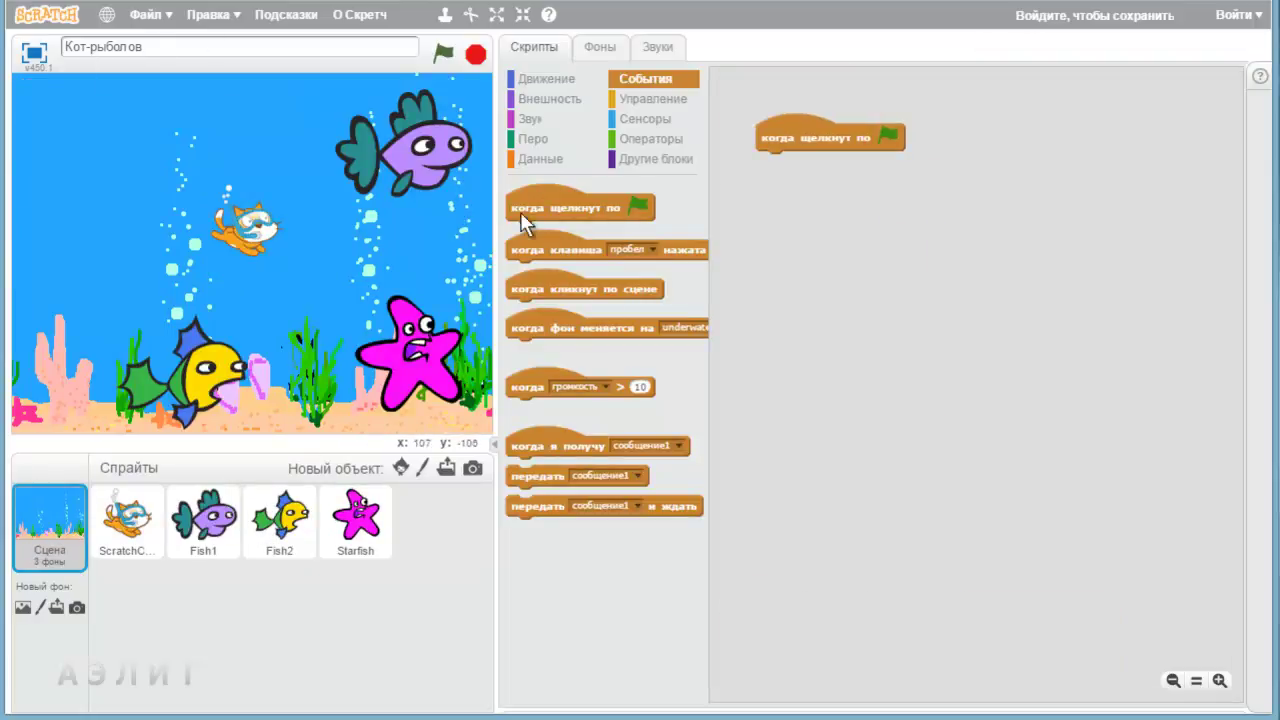
Look through the three backdrops and rename underwater3 as уровень1-1.
click(597, 47)
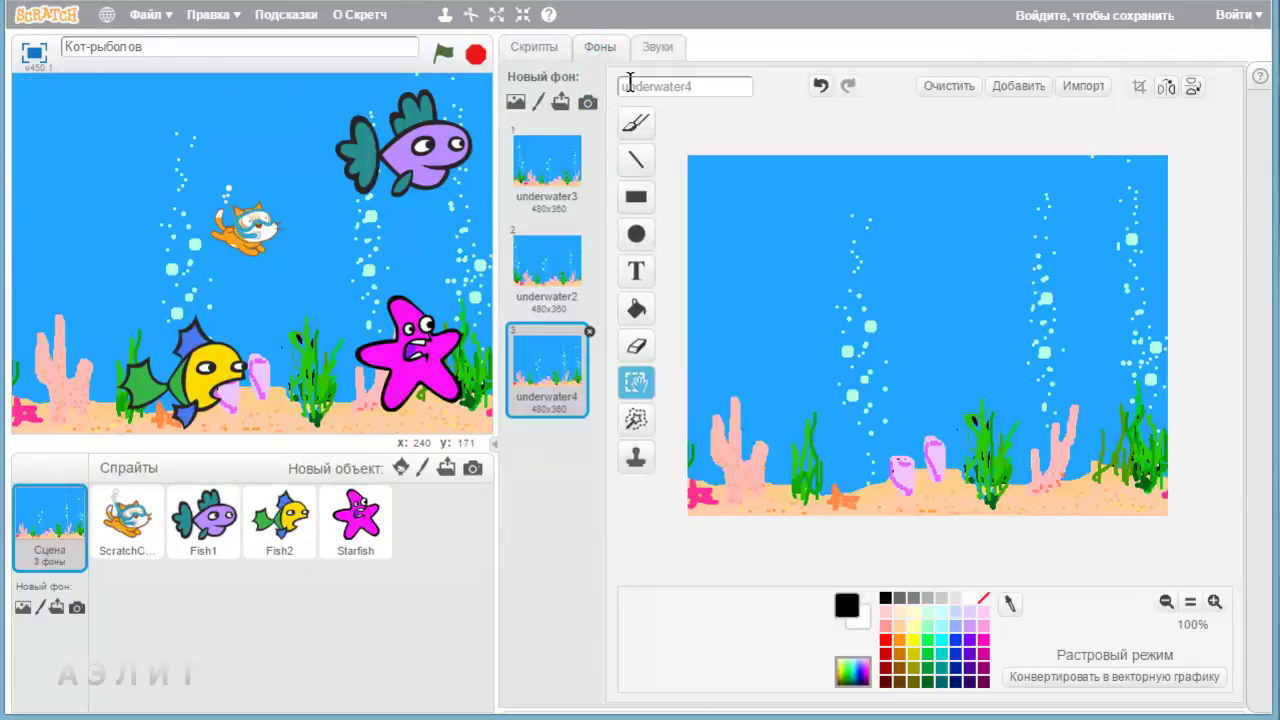
click(550, 158)
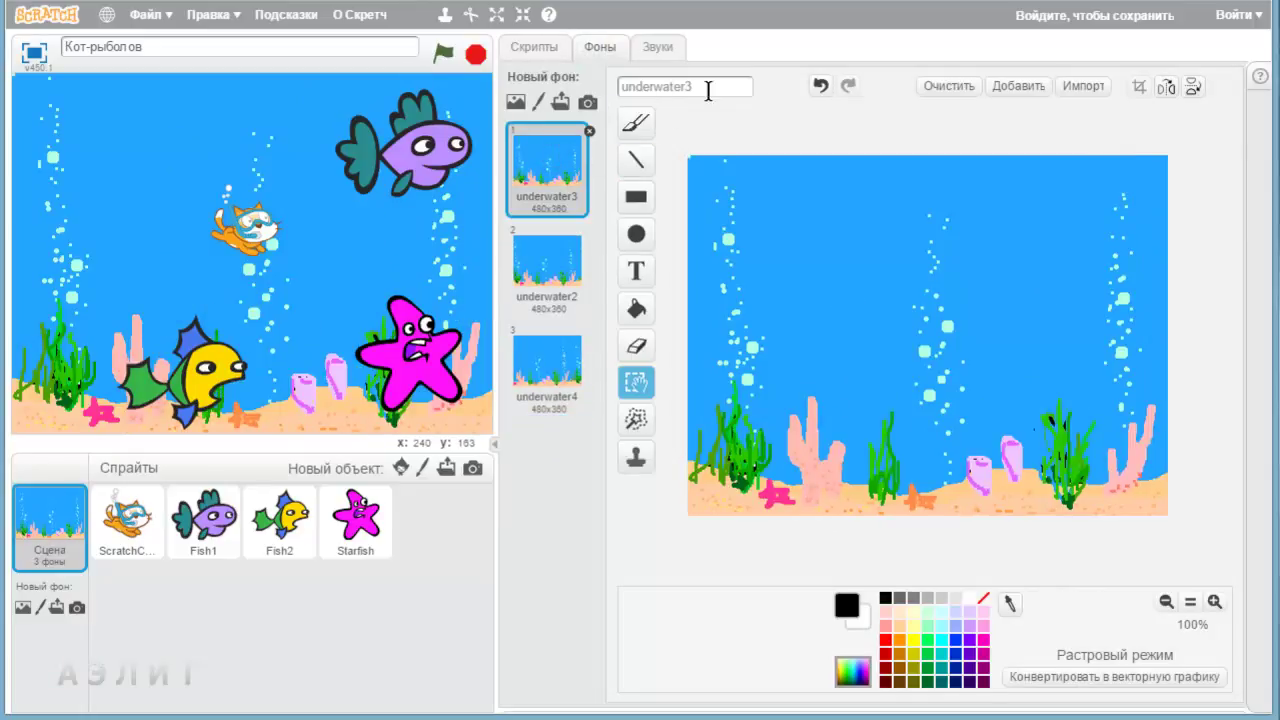
click(548, 270)
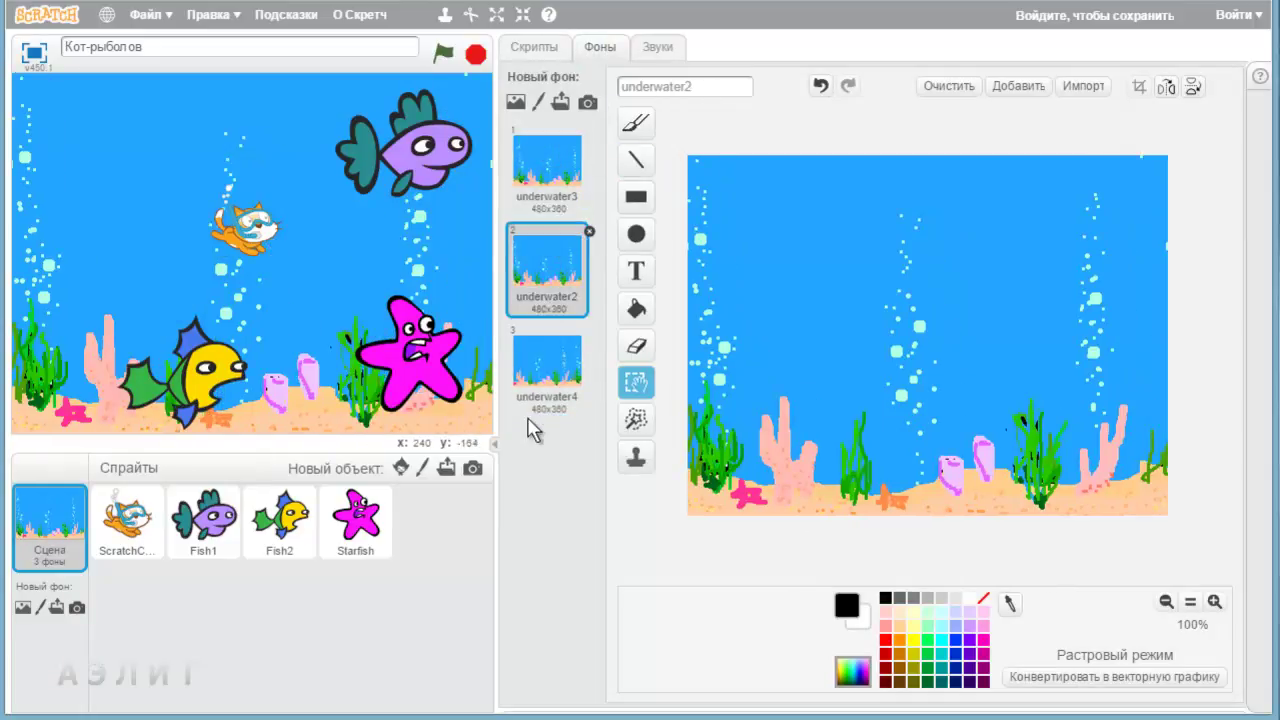
click(556, 372)
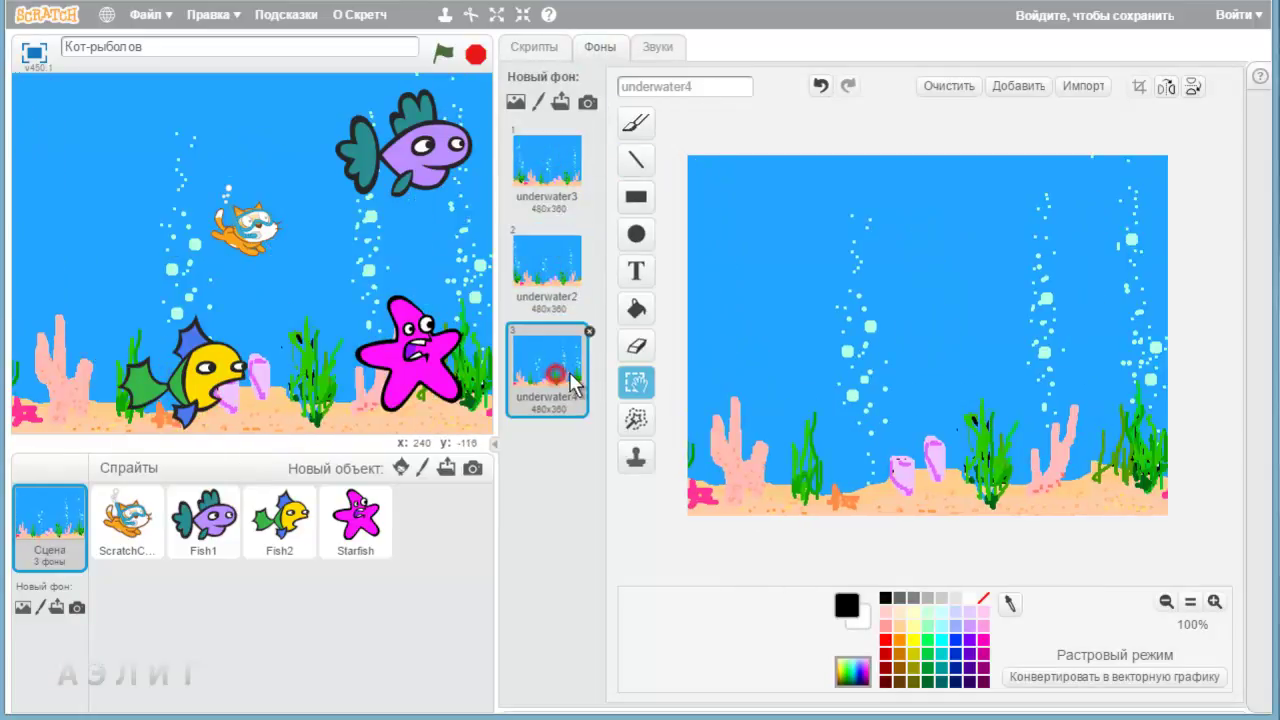
click(546, 166)
double_click(715, 86)
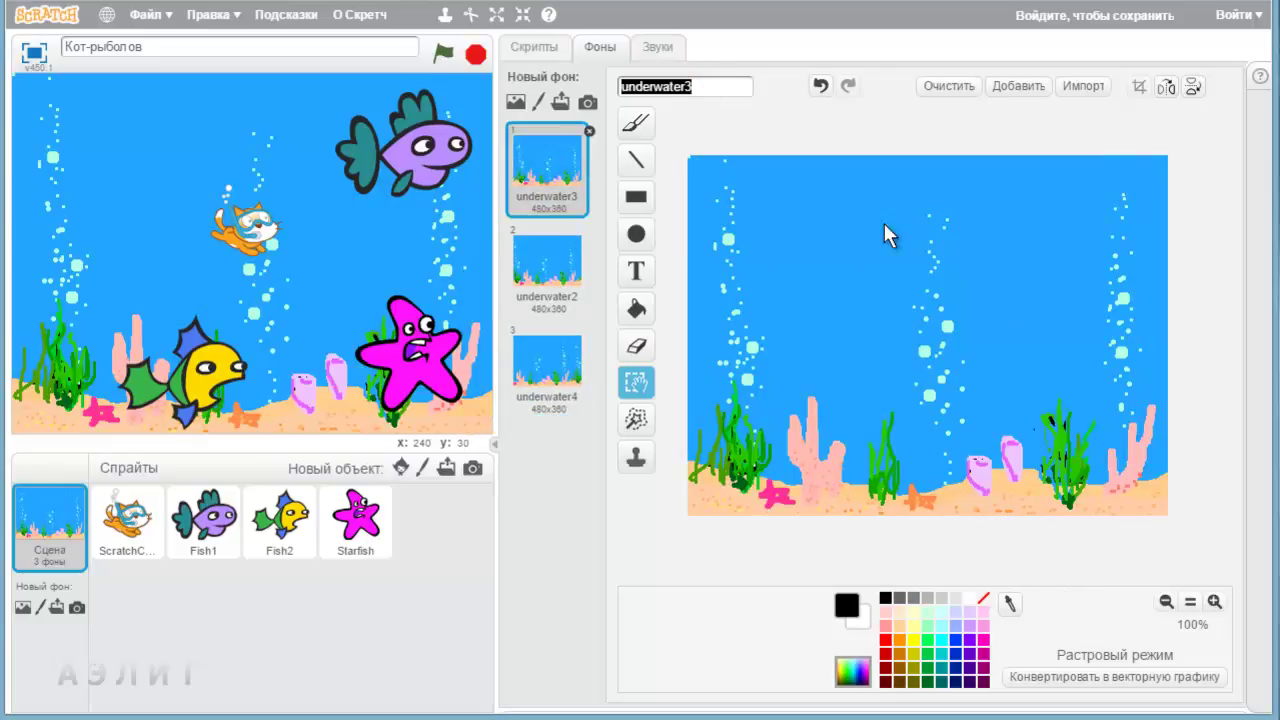
text(уровень1-1)
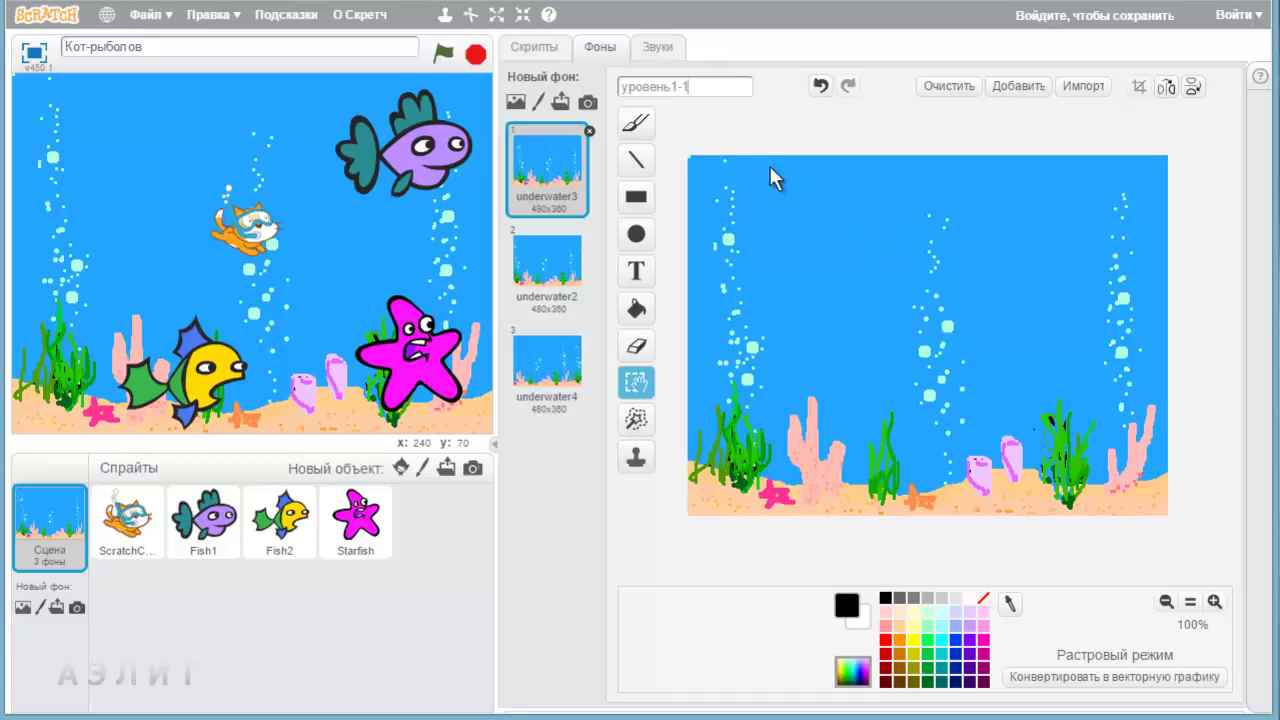
click(555, 276)
Reuse the first backdrop's name to rename the underwater2 backdrop as уровень1-2.
click(540, 180)
click(708, 86)
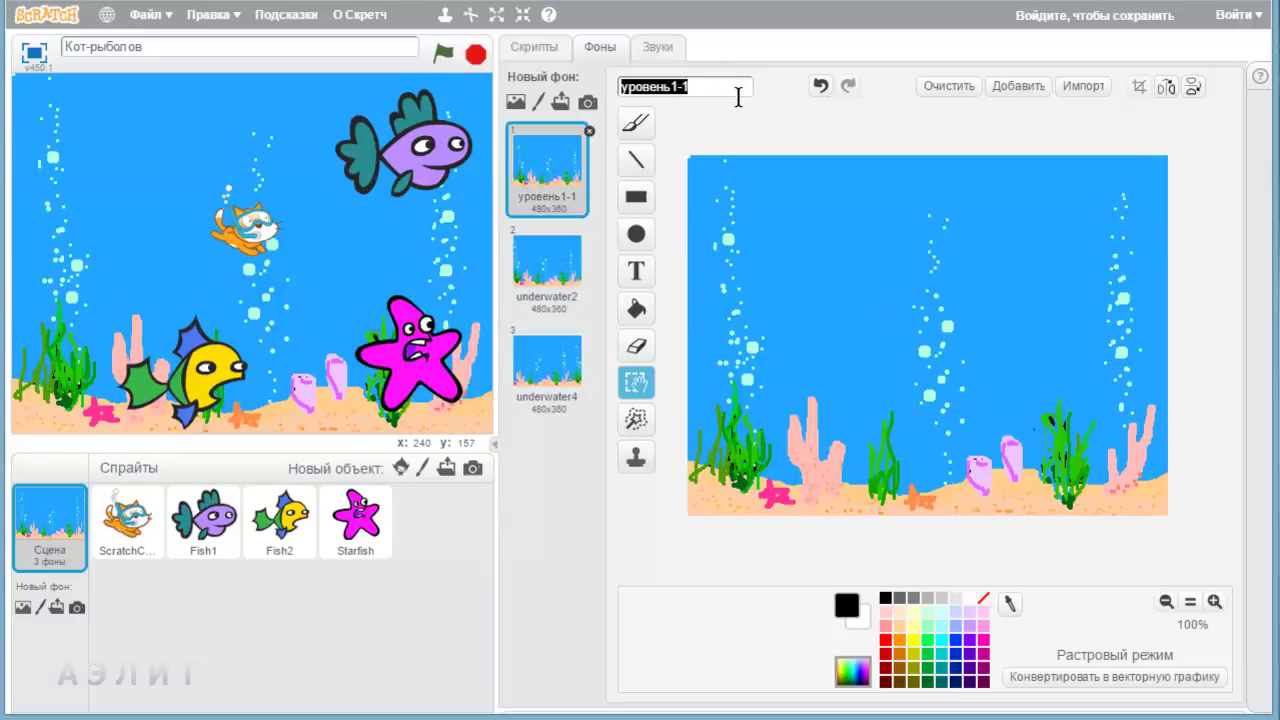
click(530, 288)
click(712, 87)
key(BackSpace)
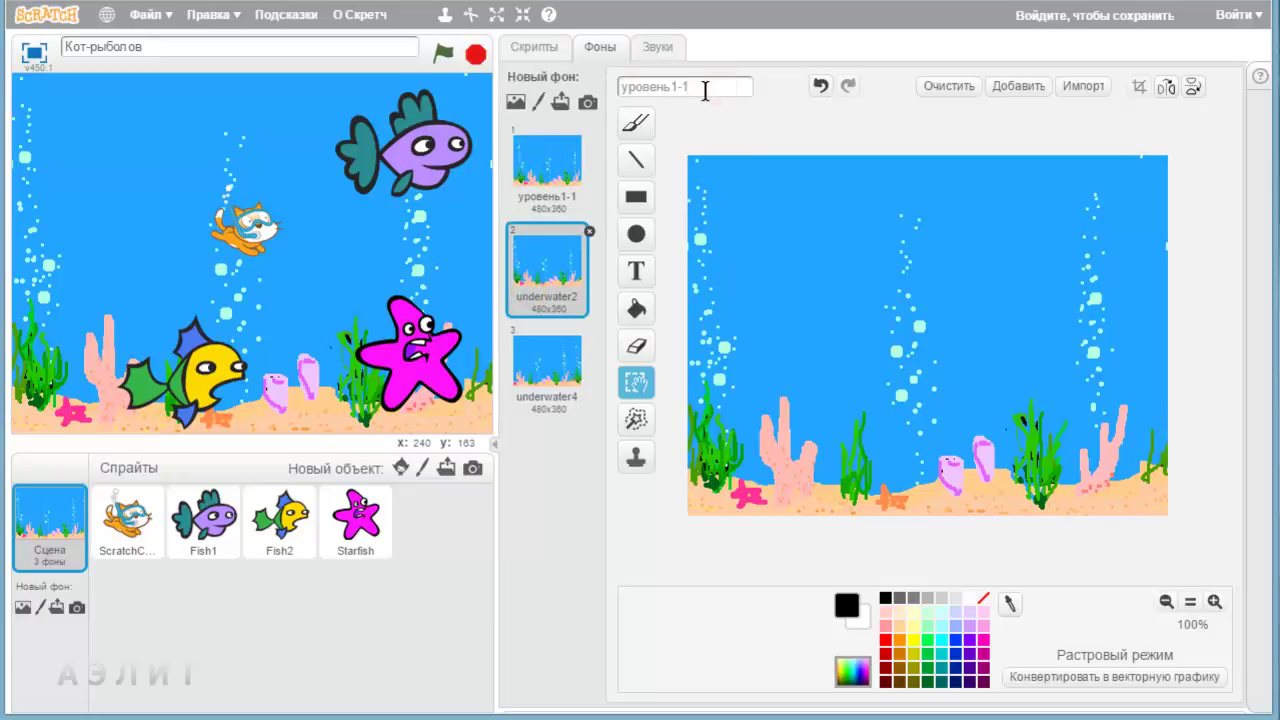
text(уровень1-2)
key(Return)
Rename the underwater4 backdrop as уровень1-3.
click(547, 370)
click(700, 86)
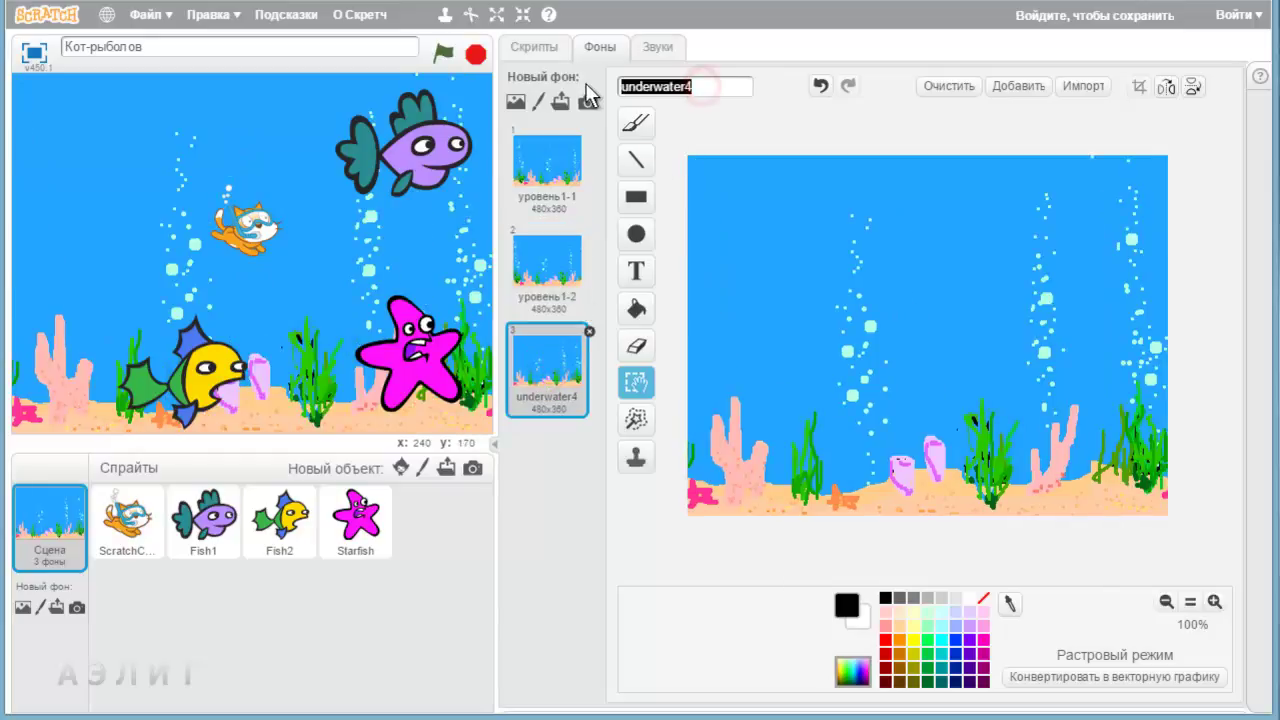
key(BackSpace)
click(700, 86)
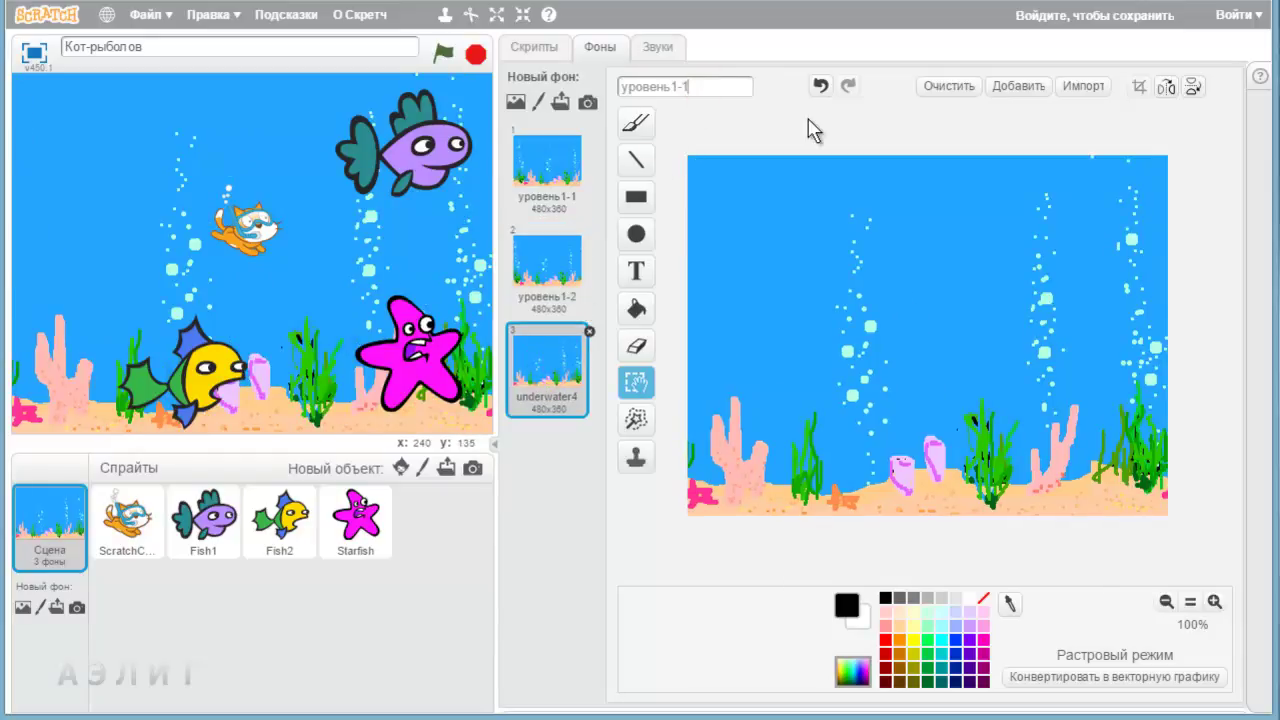
Attach a "всегда" loop beneath the green flag block in the stage script.
click(532, 47)
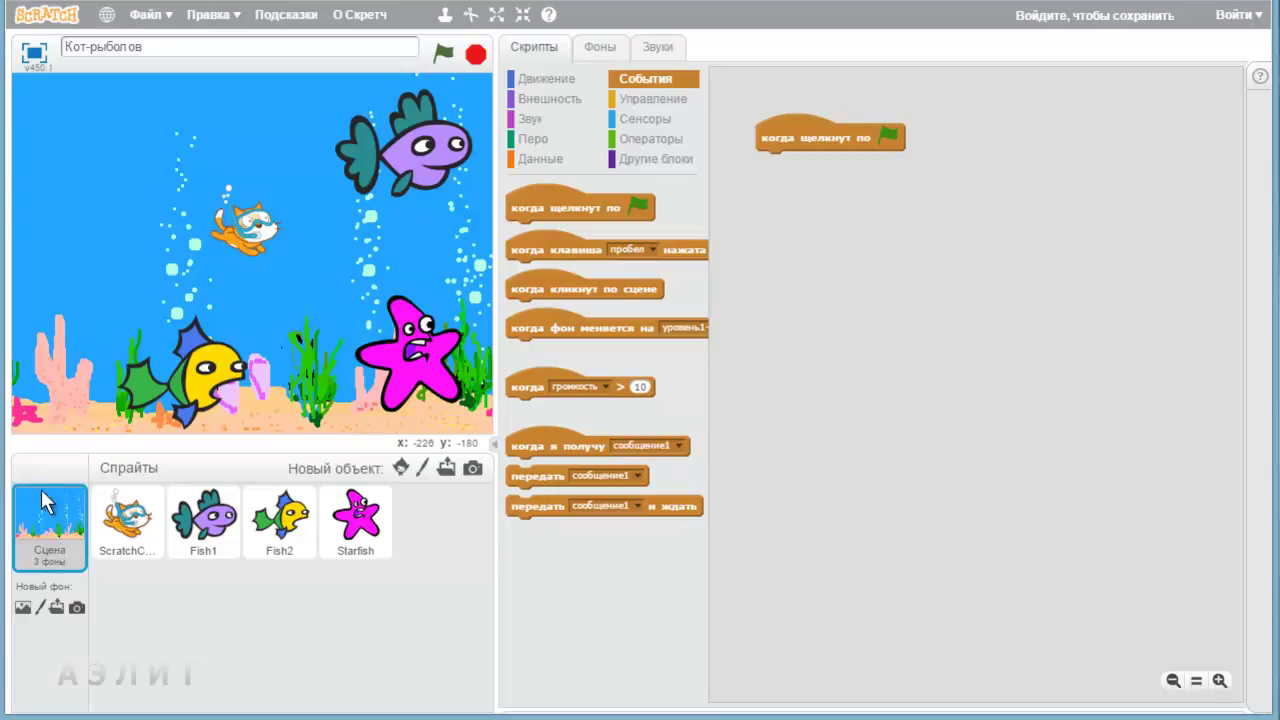
click(655, 99)
drag(528, 301, 777, 171)
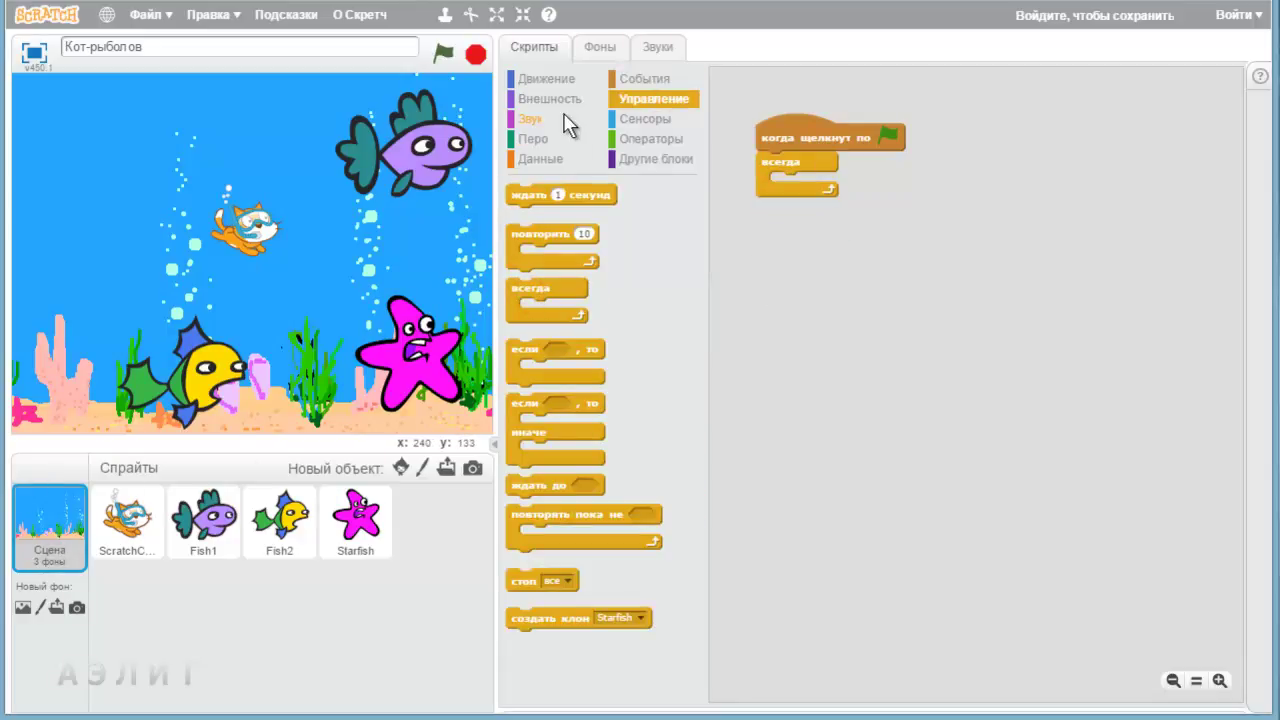
Add "сменить фон на" blocks to the stage script: уровень1-1 before the "всегда" loop and уровень1-2 inside it.
click(550, 99)
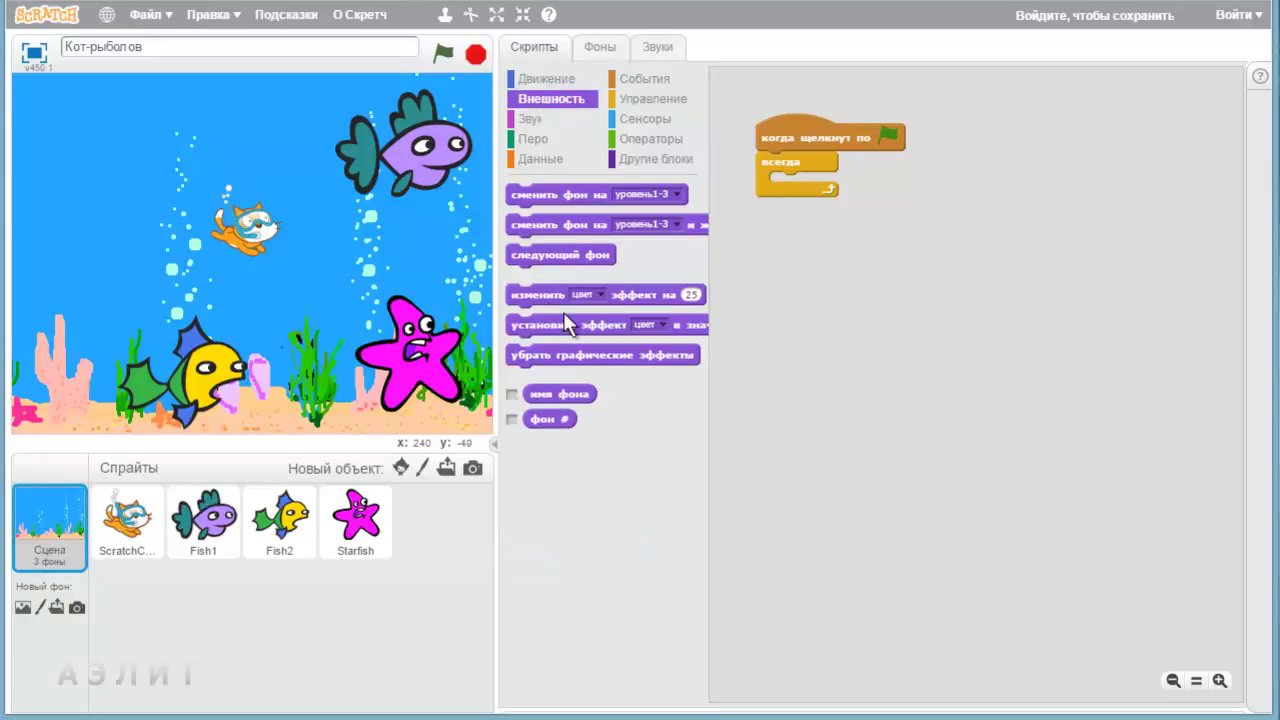
drag(543, 201, 800, 197)
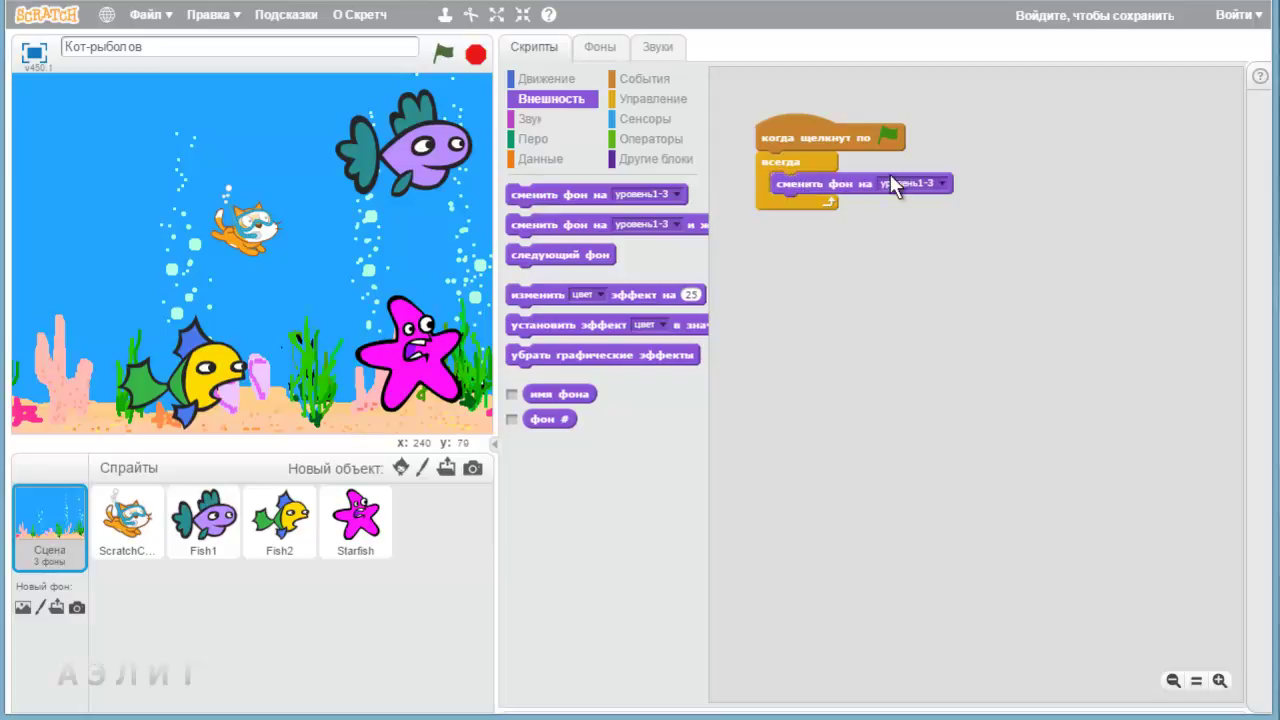
drag(552, 200, 766, 160)
click(927, 163)
click(930, 186)
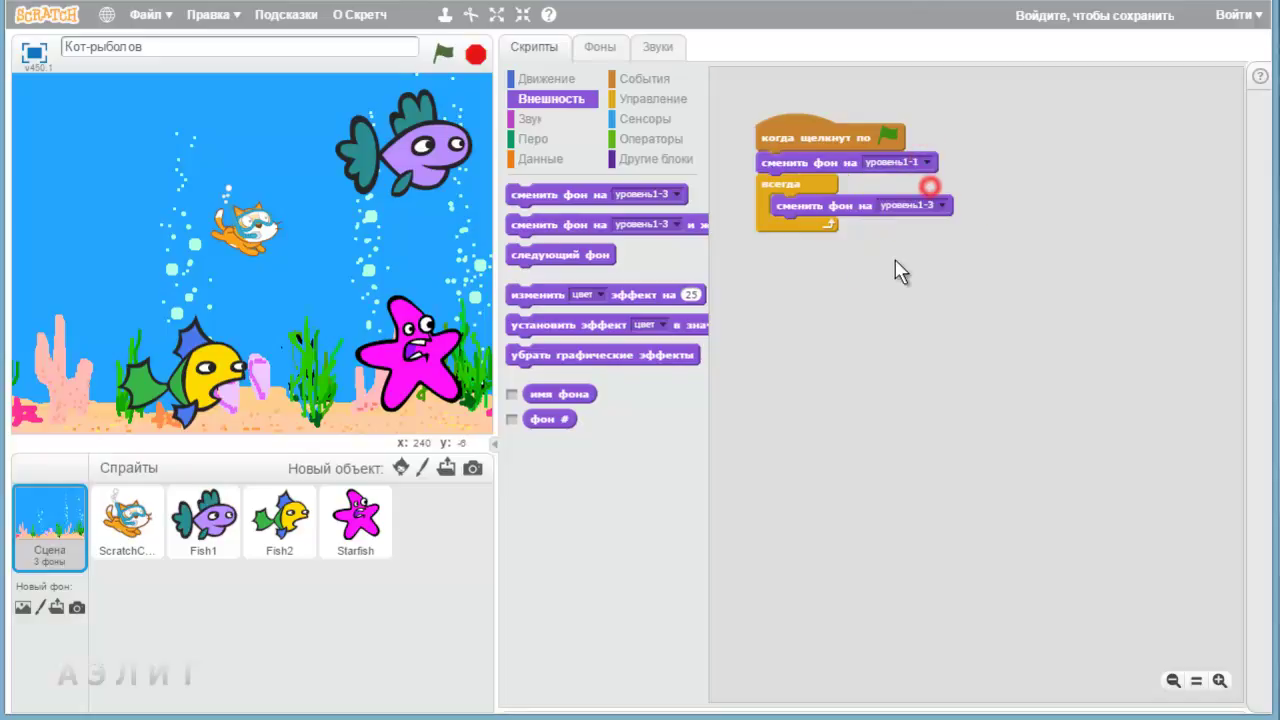
click(940, 204)
click(945, 251)
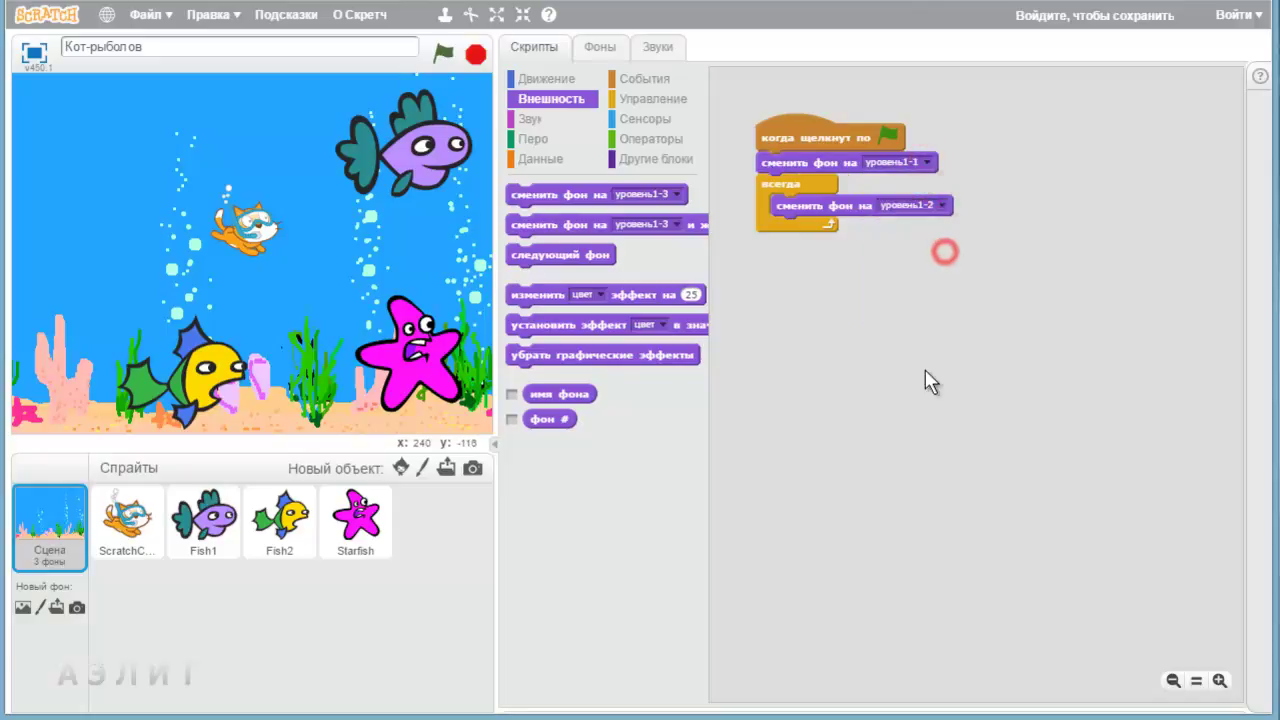
Add a "ждать" block of 0.7 seconds beneath the backdrop change inside the "всегда" loop.
click(625, 98)
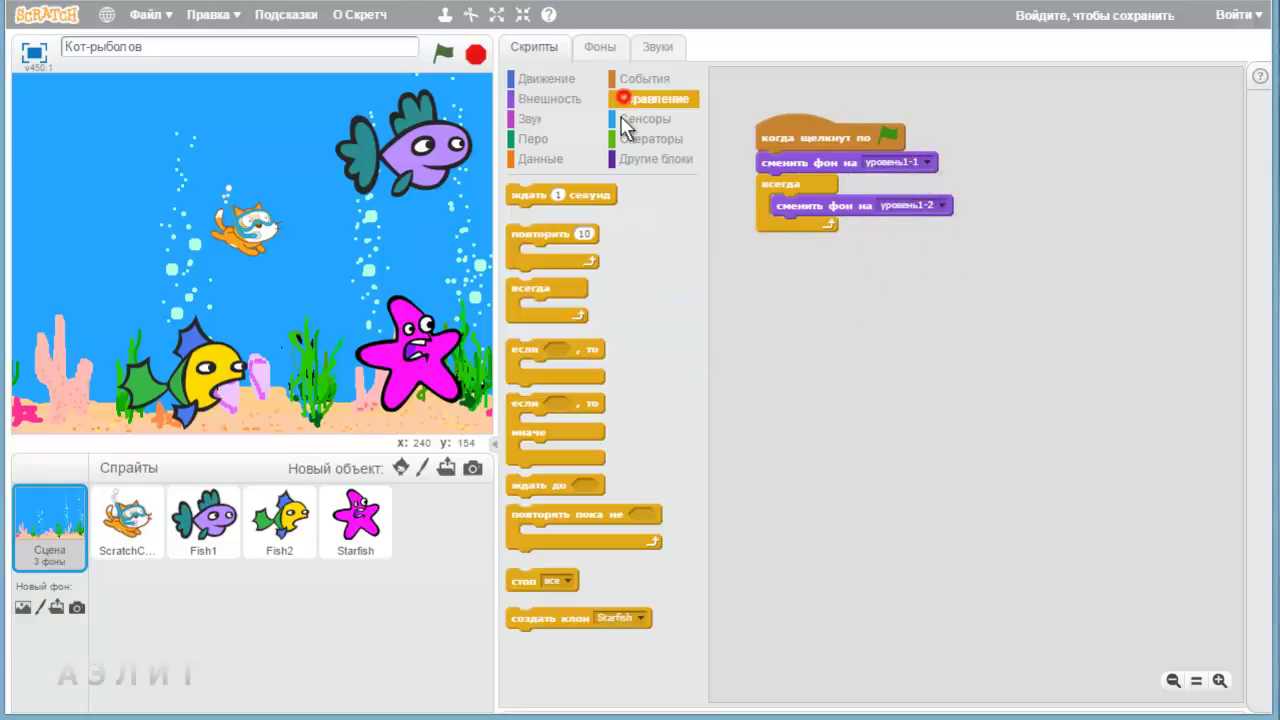
drag(531, 195, 790, 235)
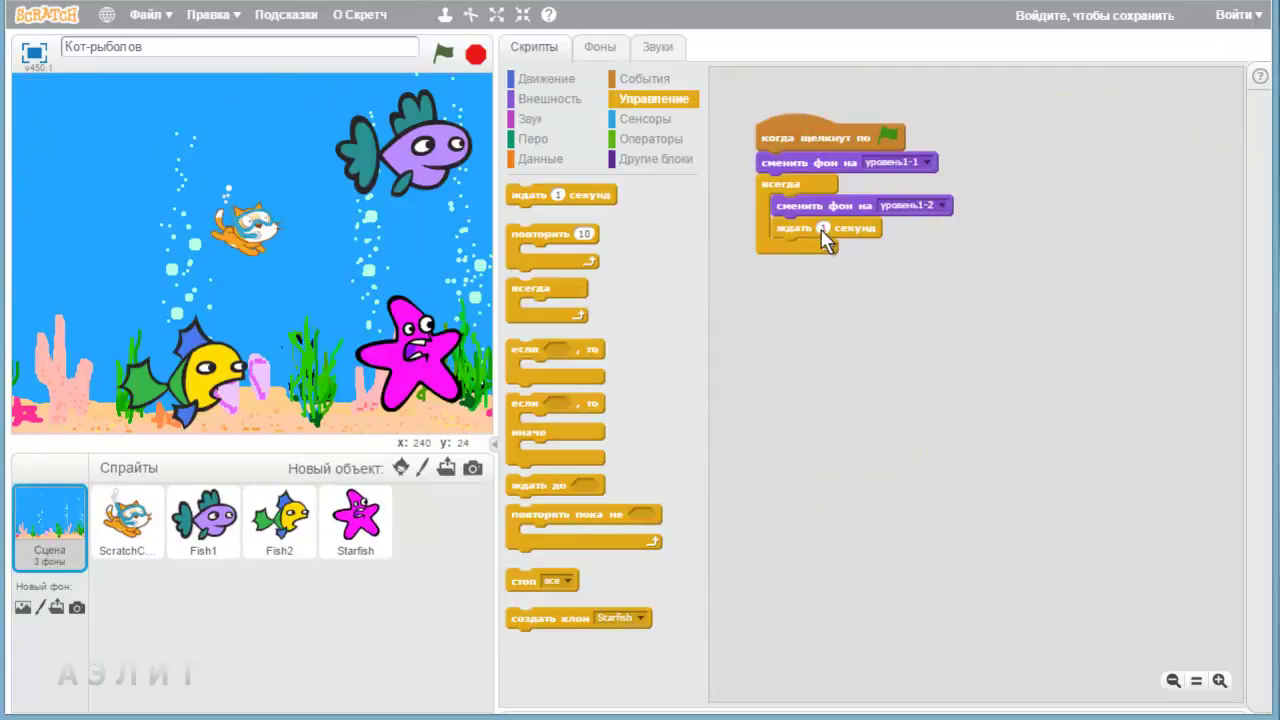
text(0.7)
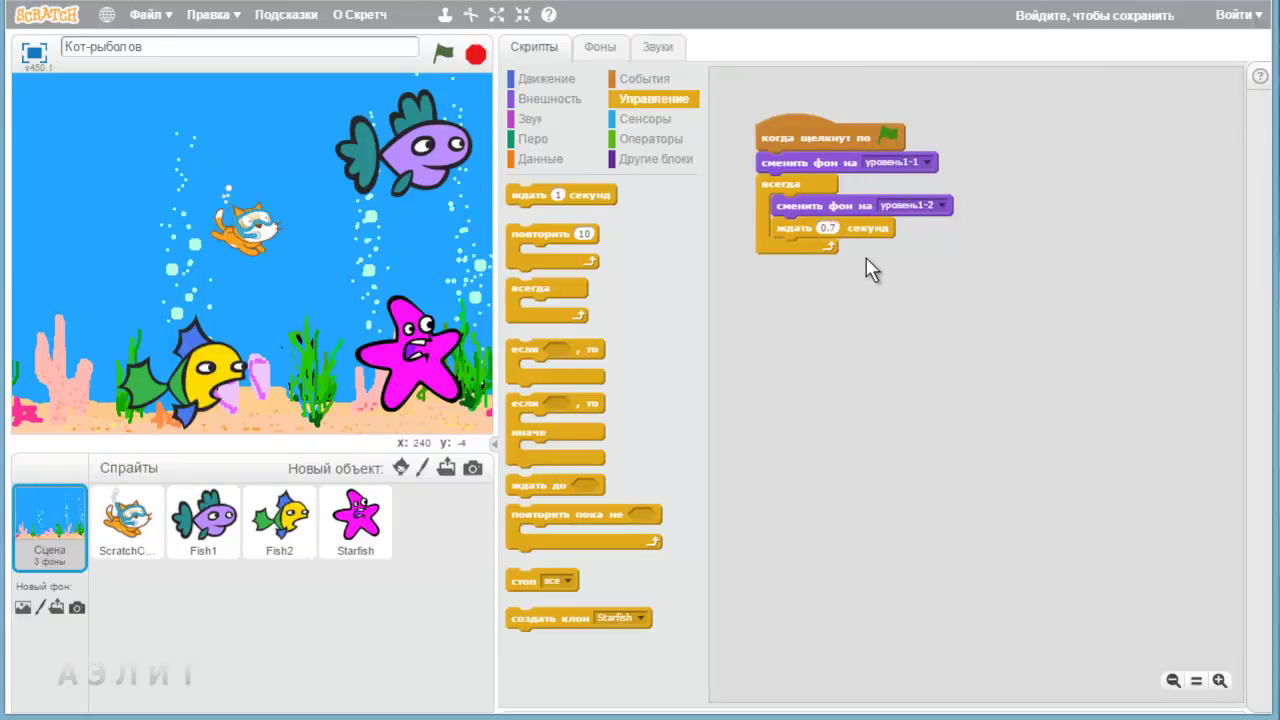
Duplicate the backdrop-change and wait pair beneath itself inside the loop, and set the copy's backdrop to уровень1-3.
right_click(843, 210)
click(845, 210)
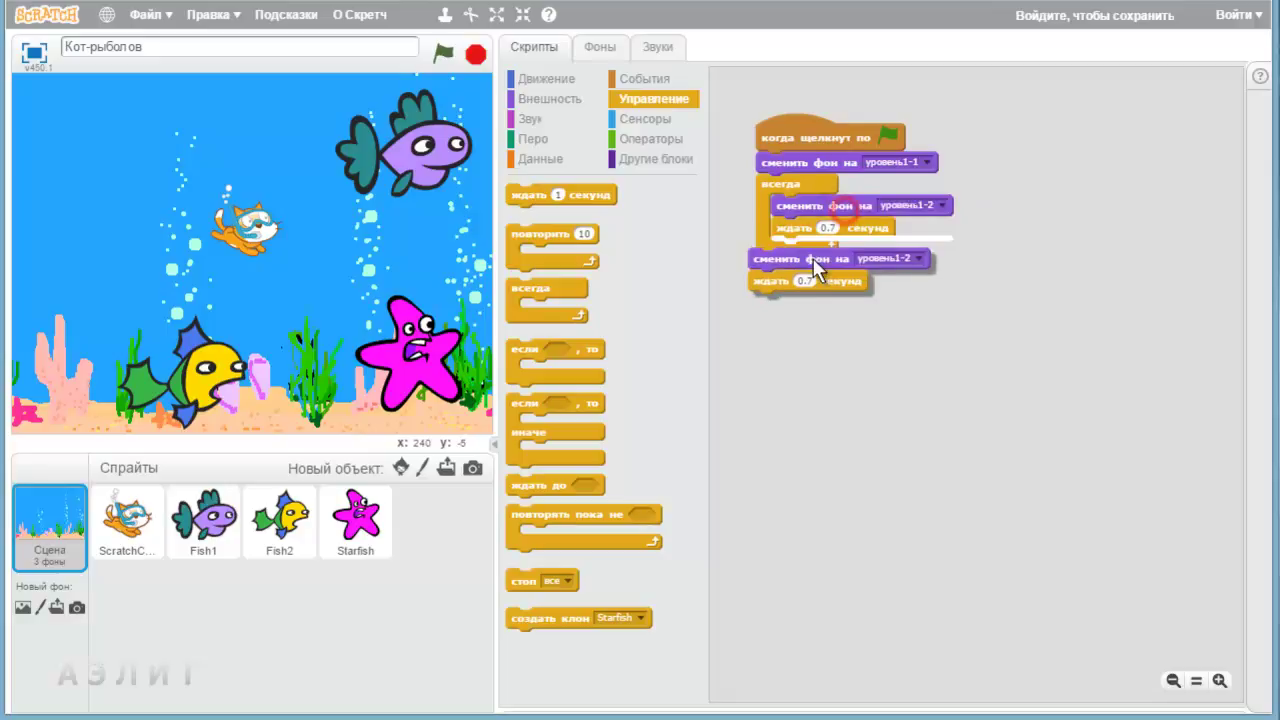
click(837, 249)
click(942, 250)
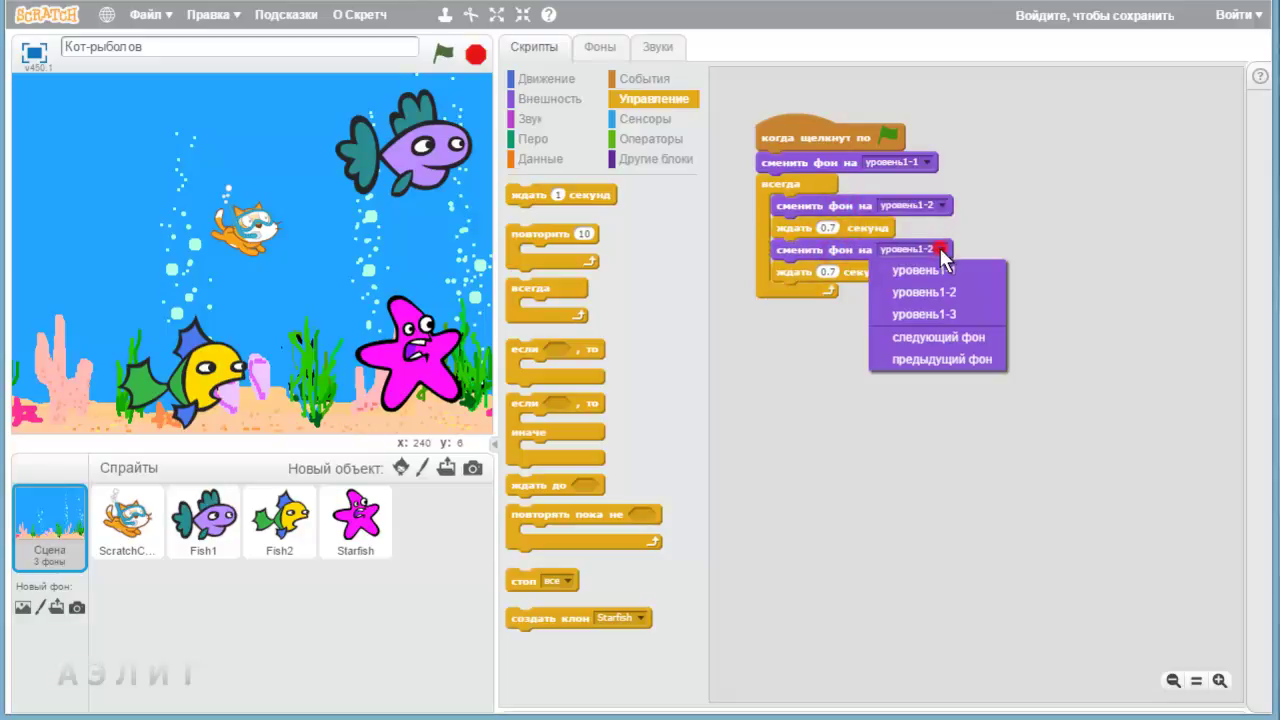
click(951, 313)
Add another copy of the backdrop-and-wait pair at the loop's end with backdrop уровень1-1, and run the project.
right_click(821, 248)
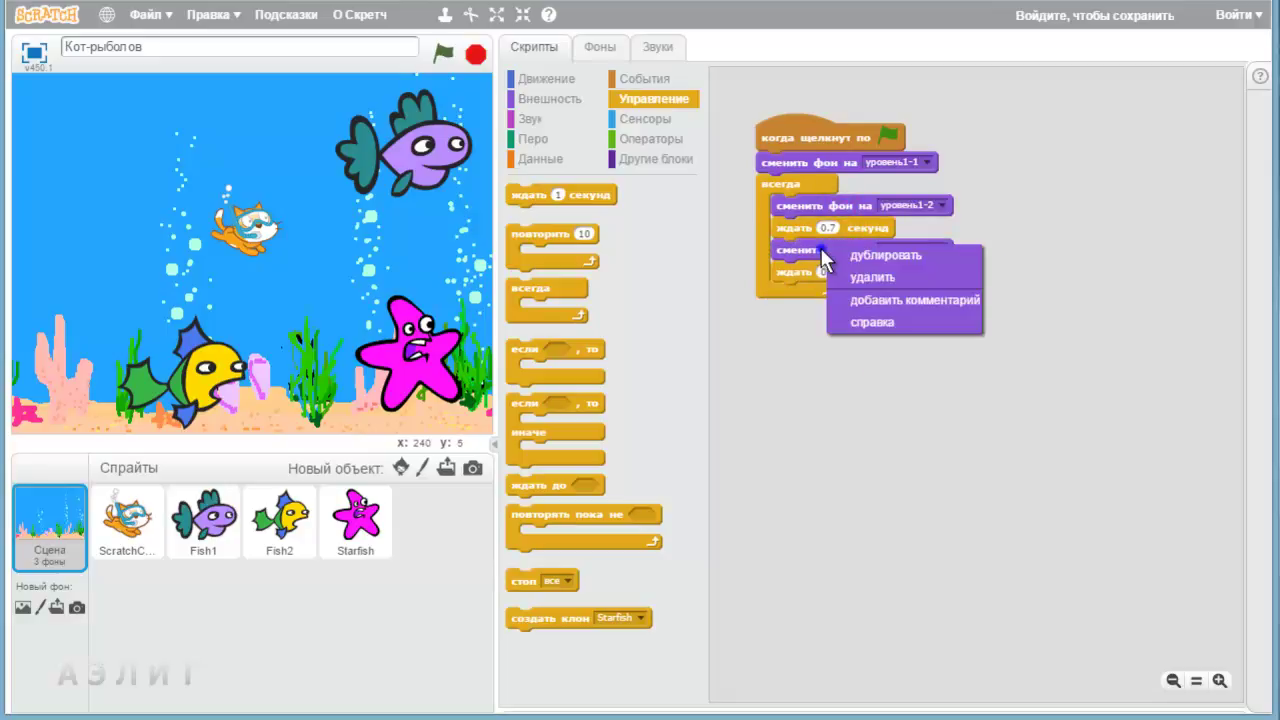
click(835, 255)
click(826, 293)
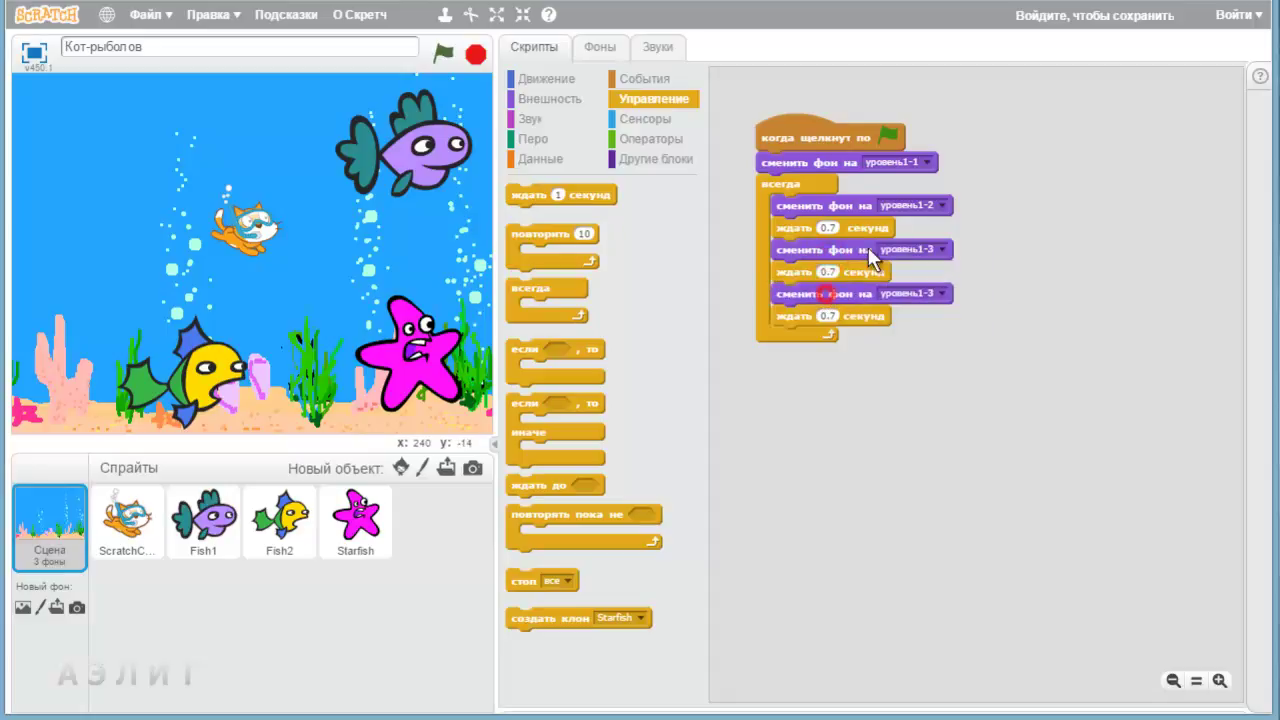
click(945, 292)
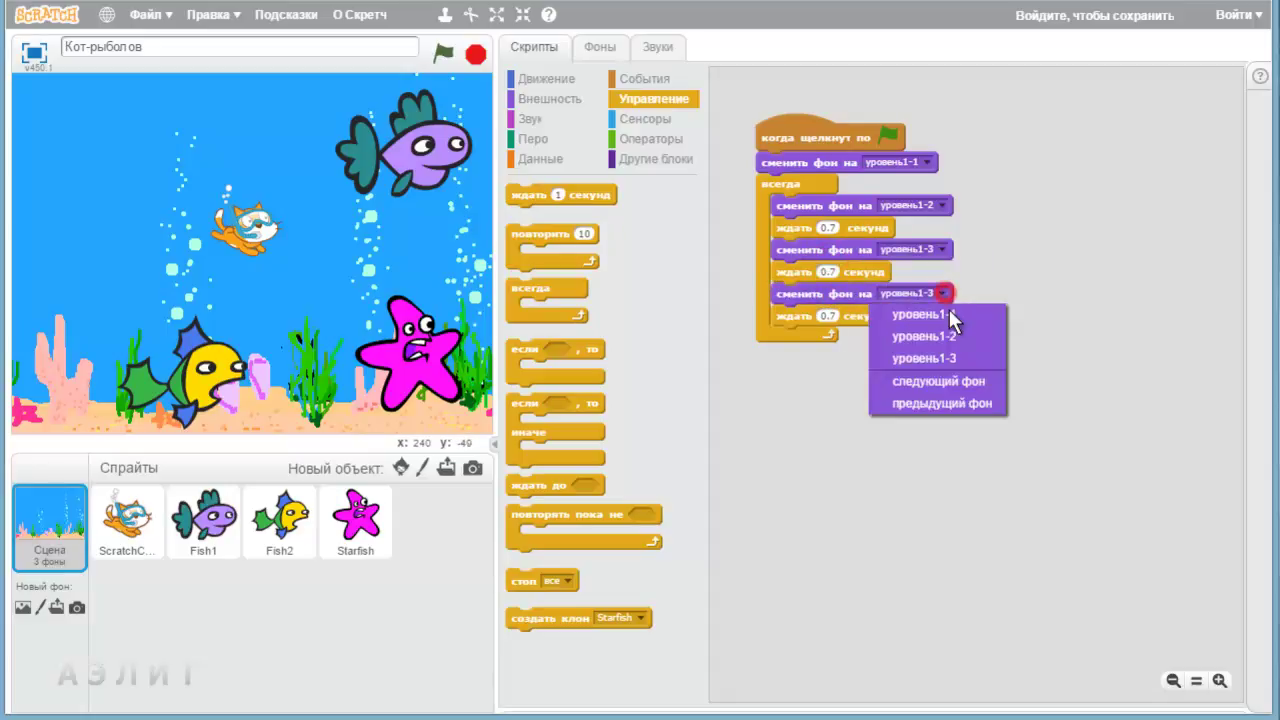
click(953, 315)
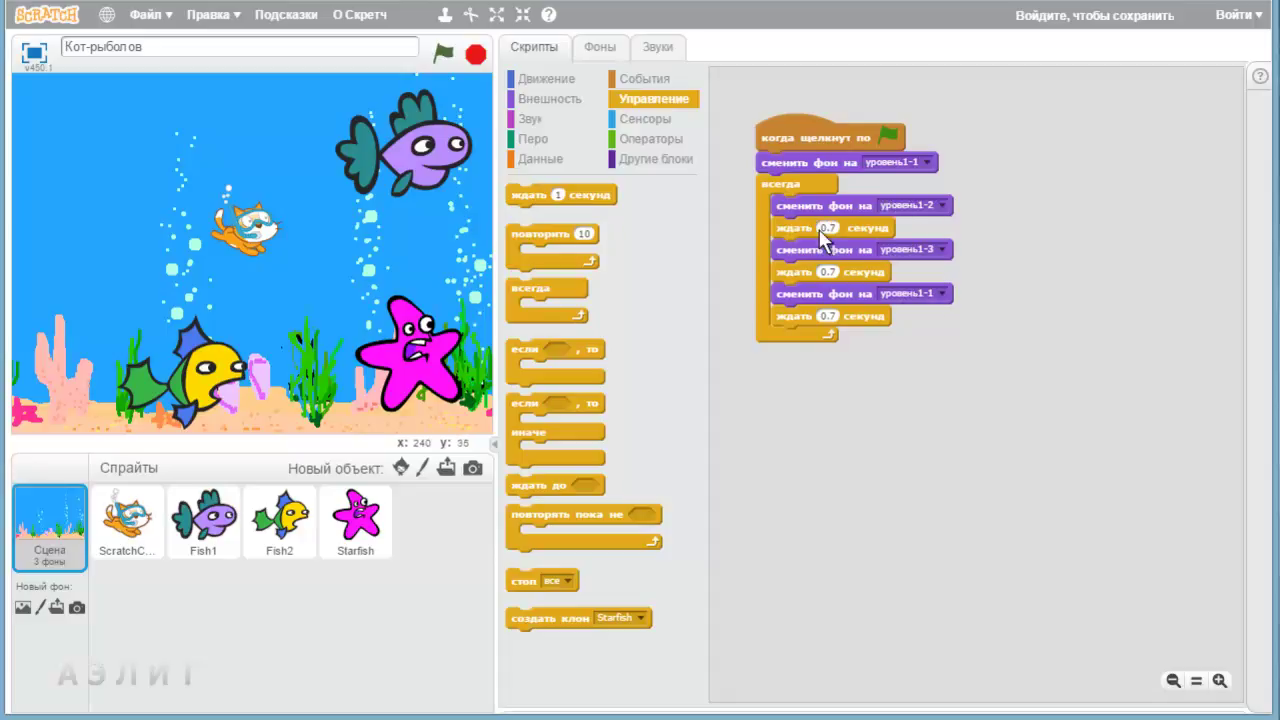
click(443, 52)
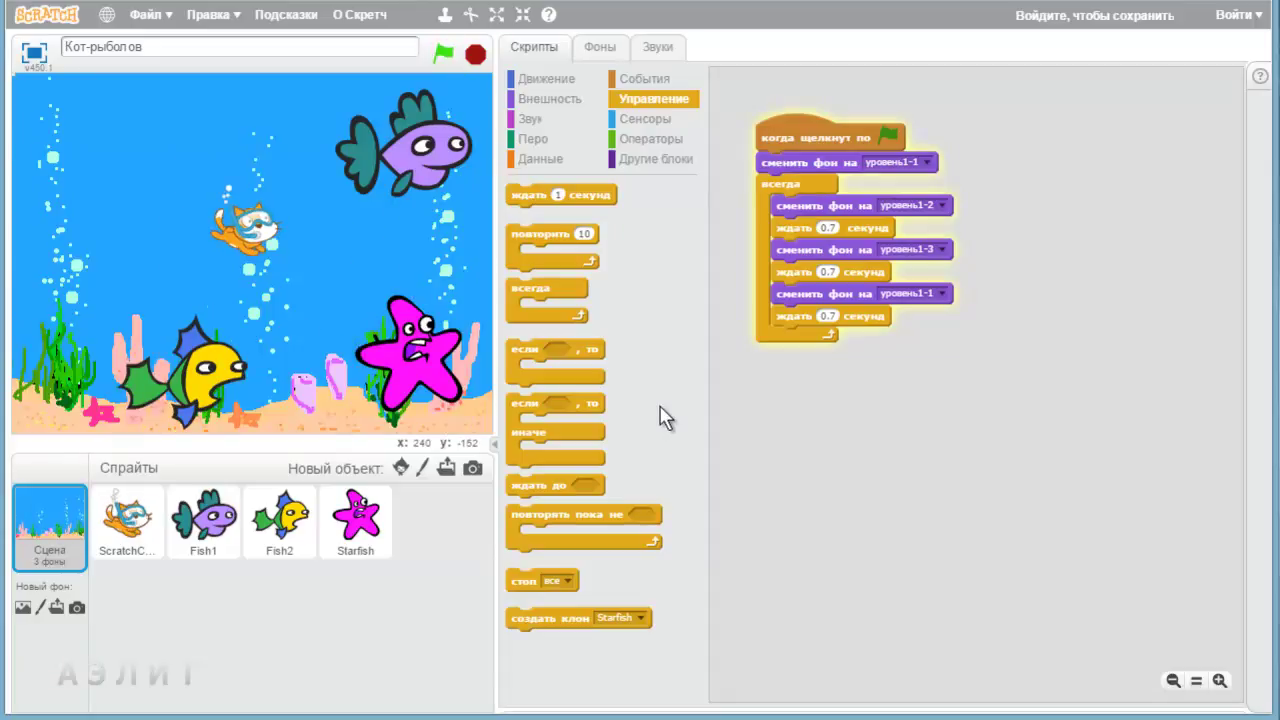